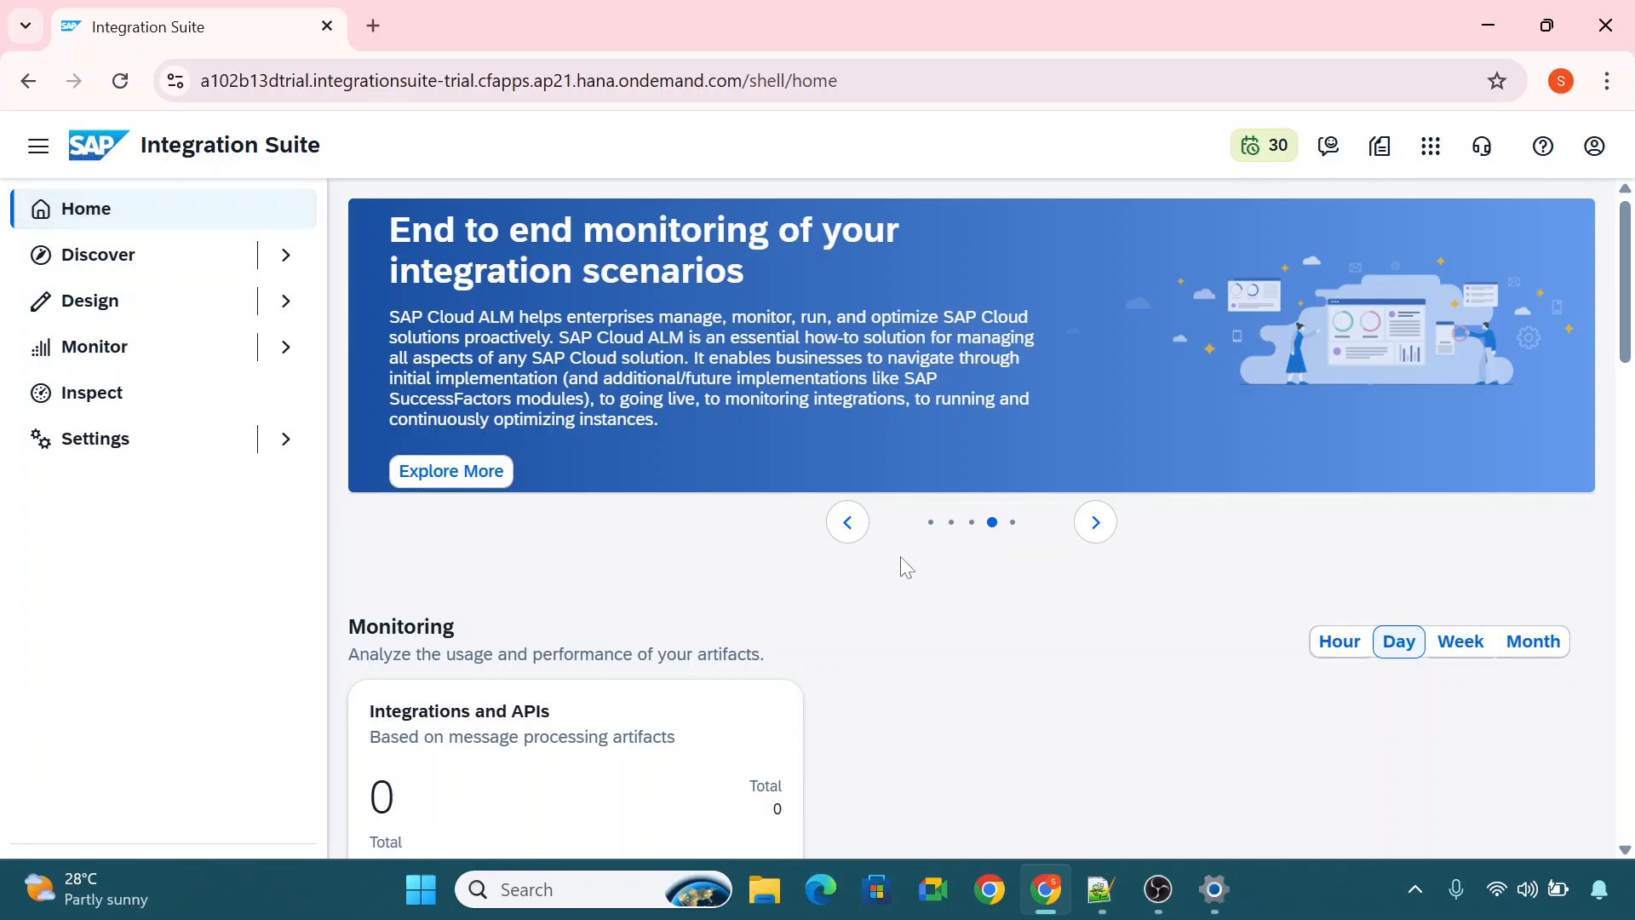
Open the Manage Capabilities provisioning details from the home page and bring up the selection for adding capabilities.
scroll(901, 565, down, 10)
scroll(899, 565, down, 3)
scroll(828, 573, up, 10)
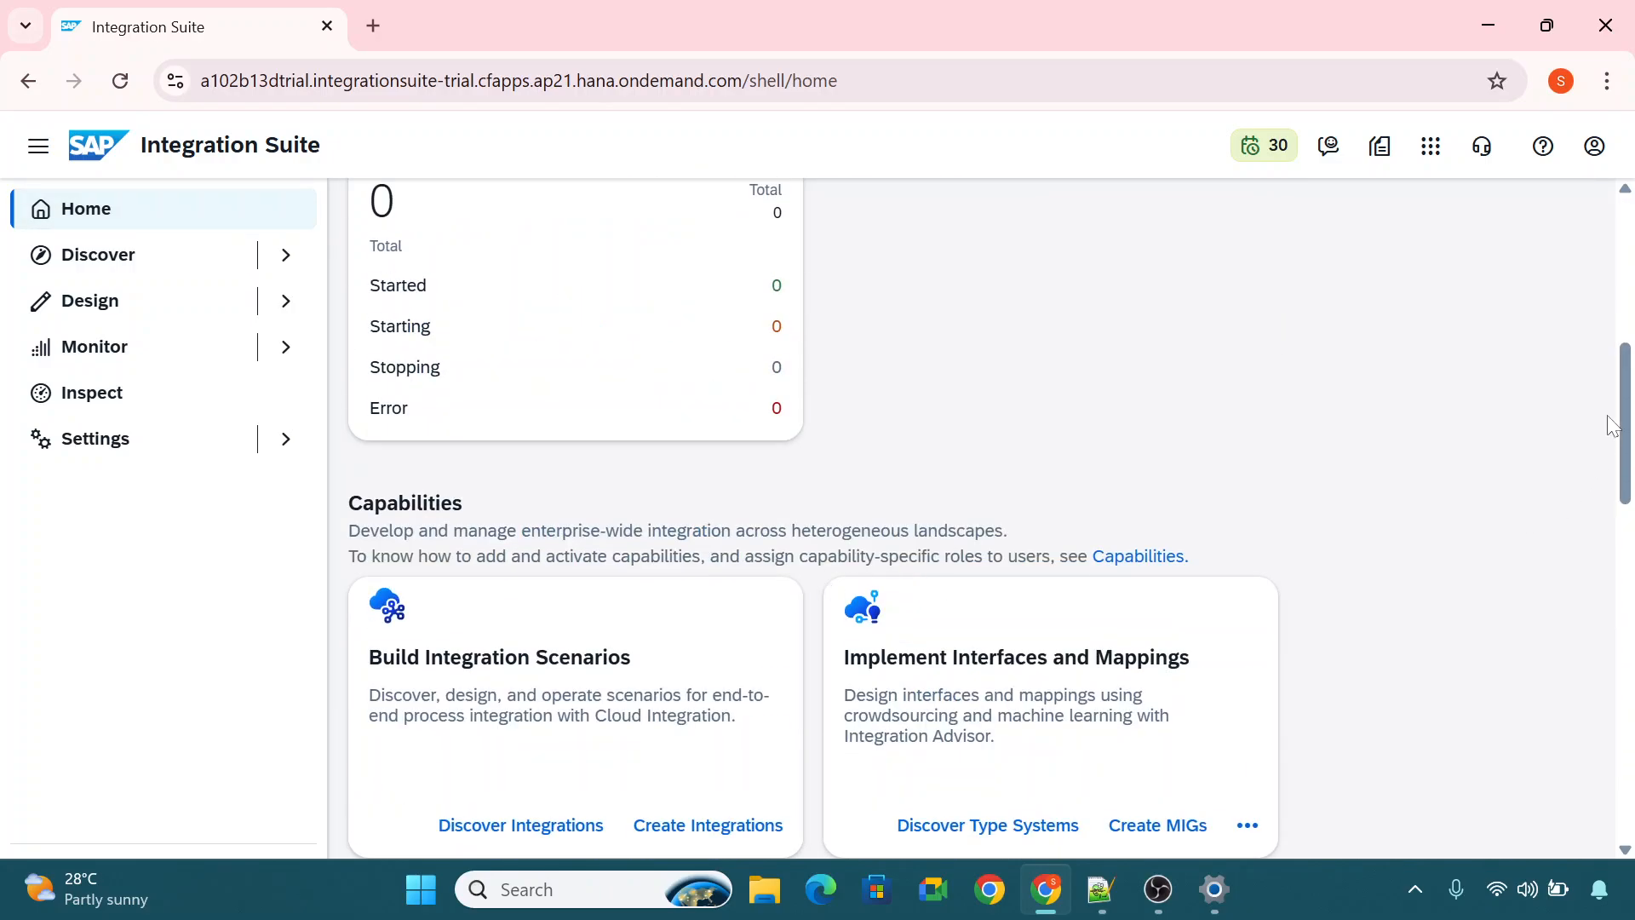
scroll(1623, 432, down, 1)
scroll(1623, 433, down, 4)
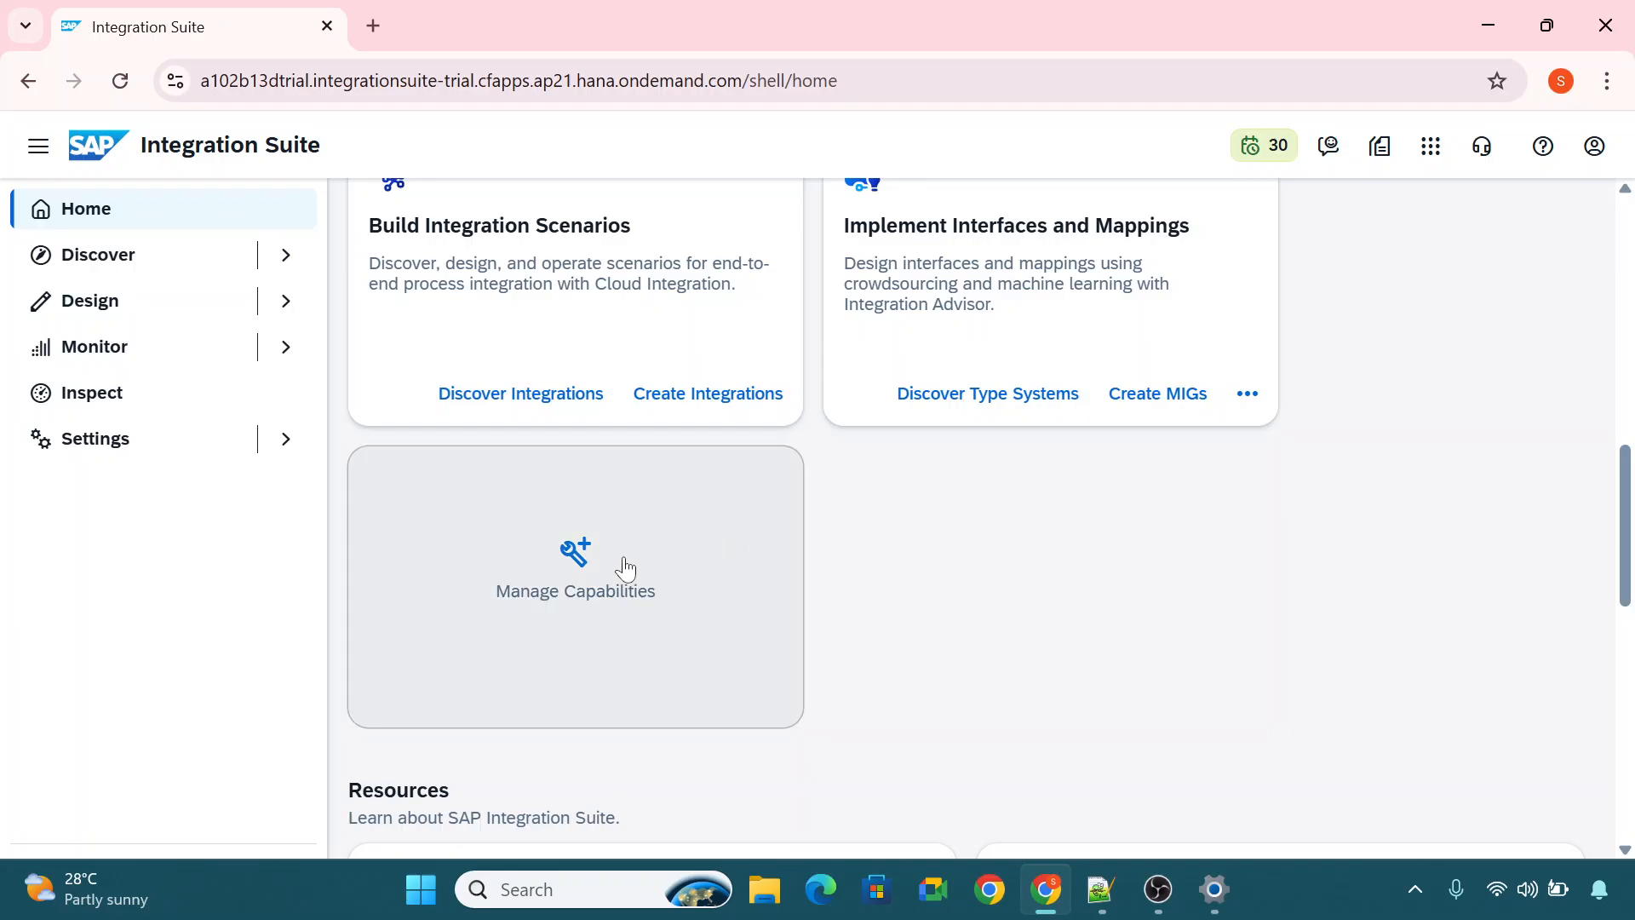
click(576, 563)
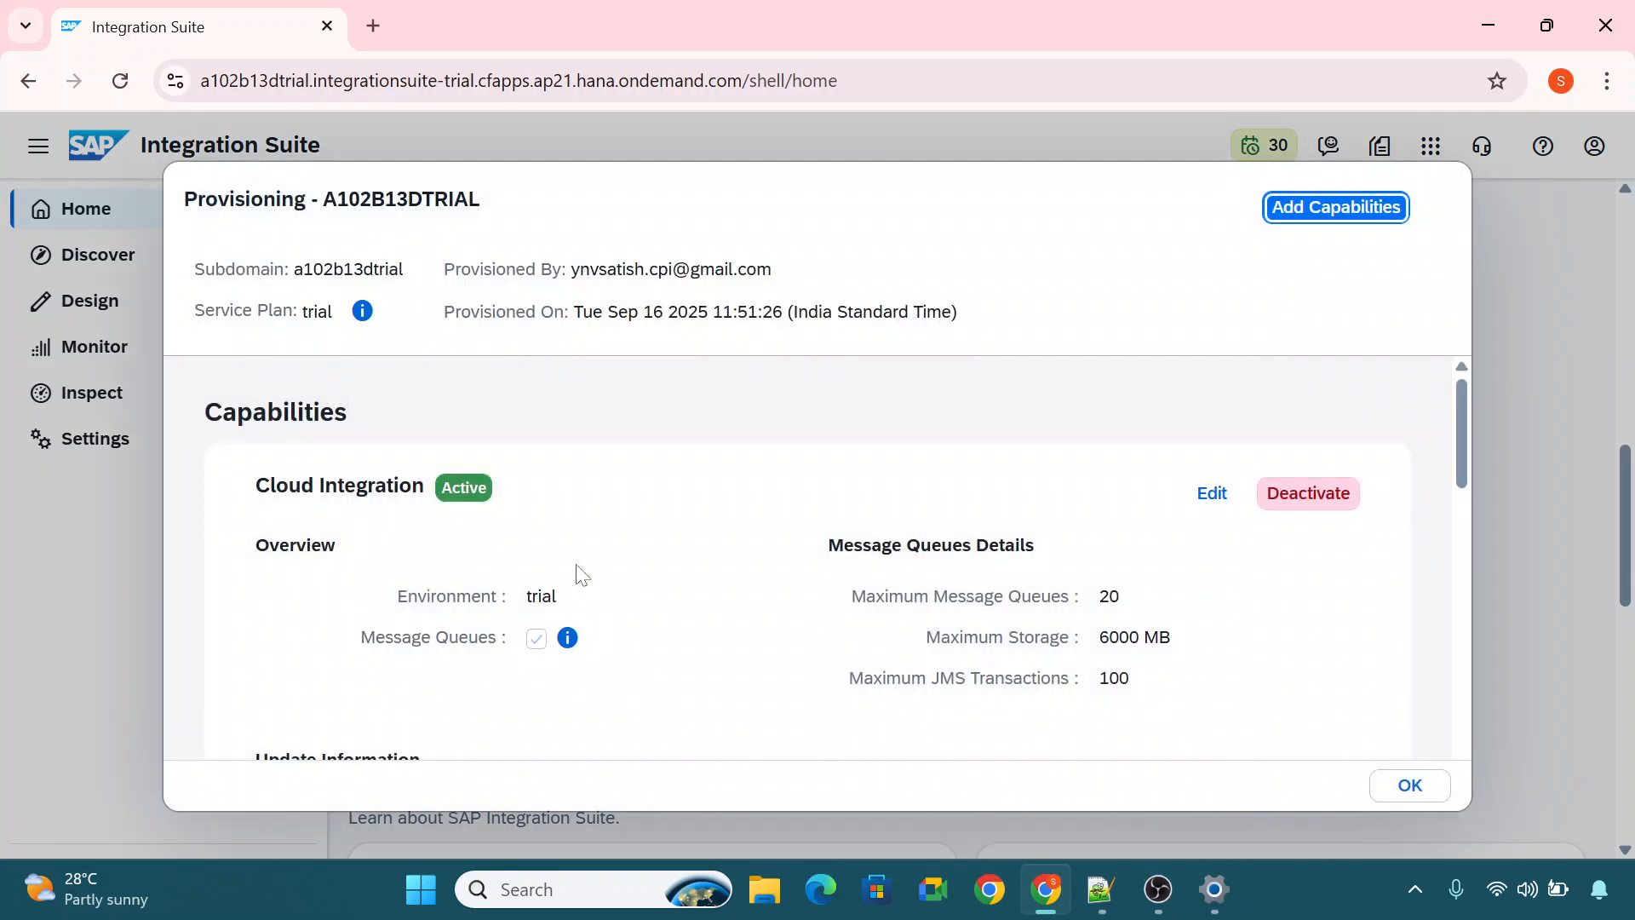
drag(1462, 441, 1408, 266)
click(1357, 219)
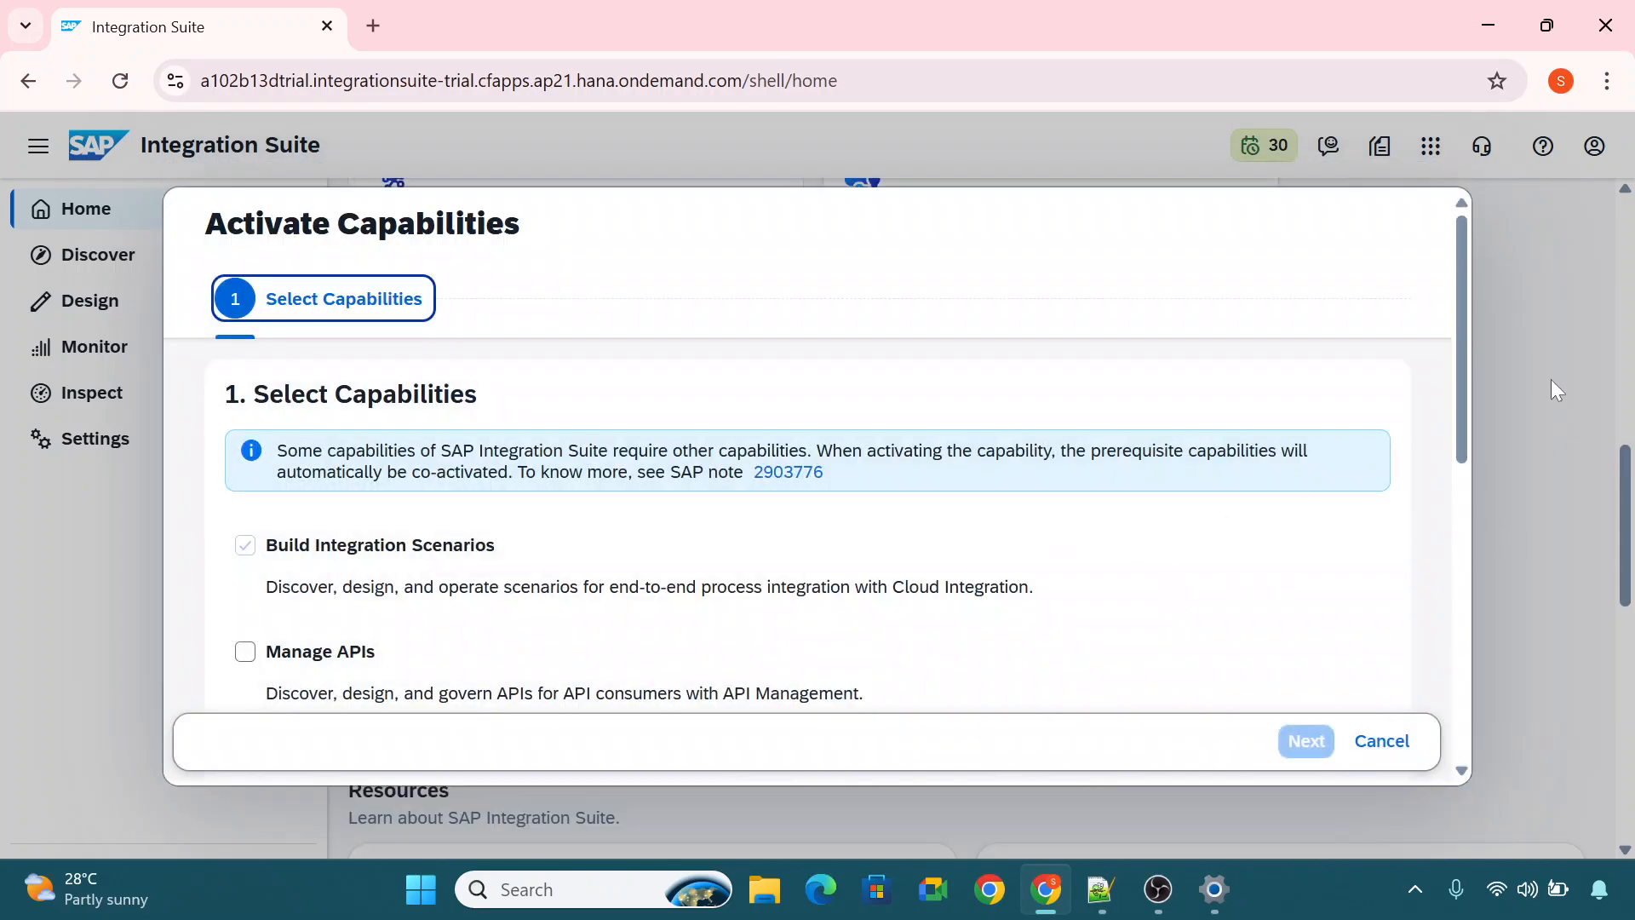
Review the capabilities offered for activation, from Build Integration Scenarios through Manage Trading Partners and Extend Non-SAP Connectivity to Assess Migration Scenarios.
drag(1464, 347, 1460, 426)
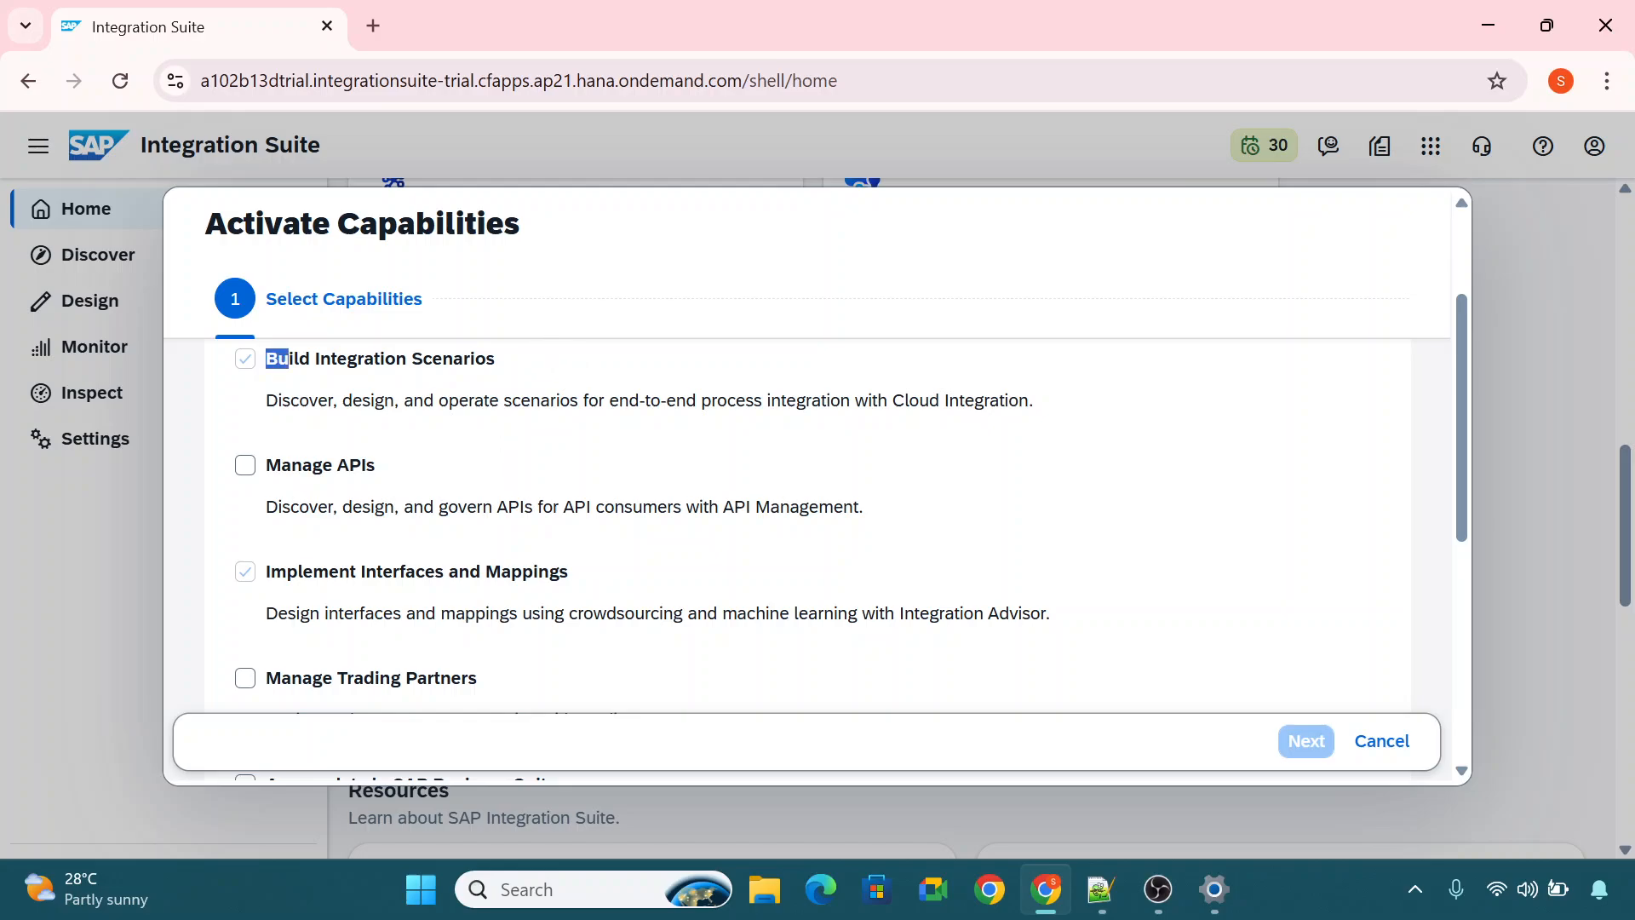
triple_click(274, 356)
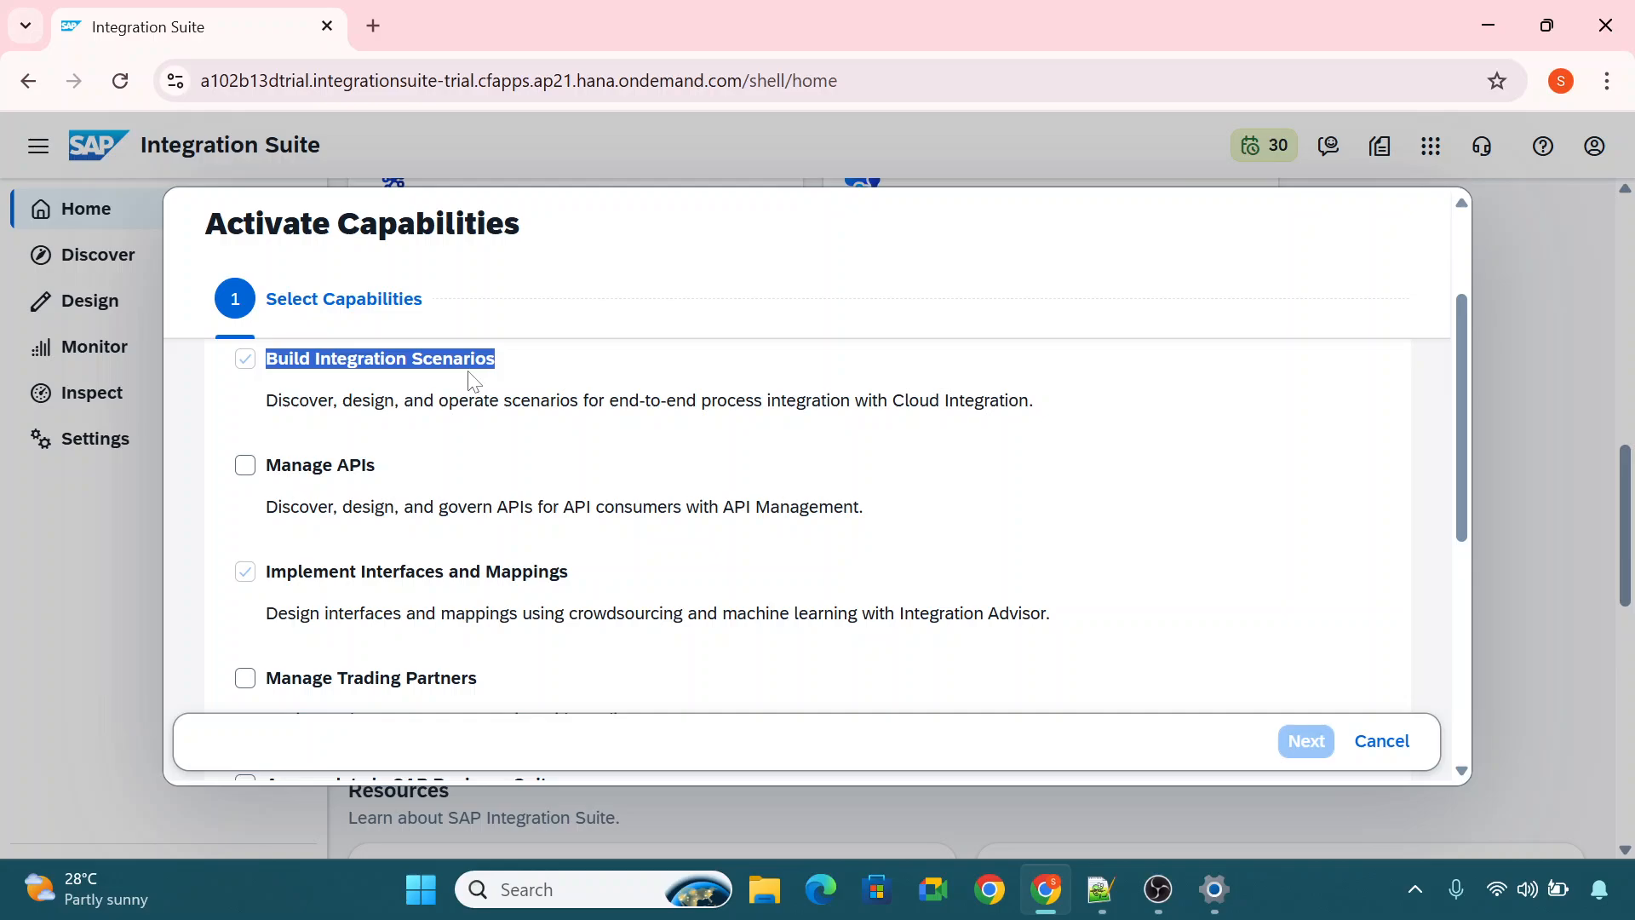
drag(1462, 419, 1460, 426)
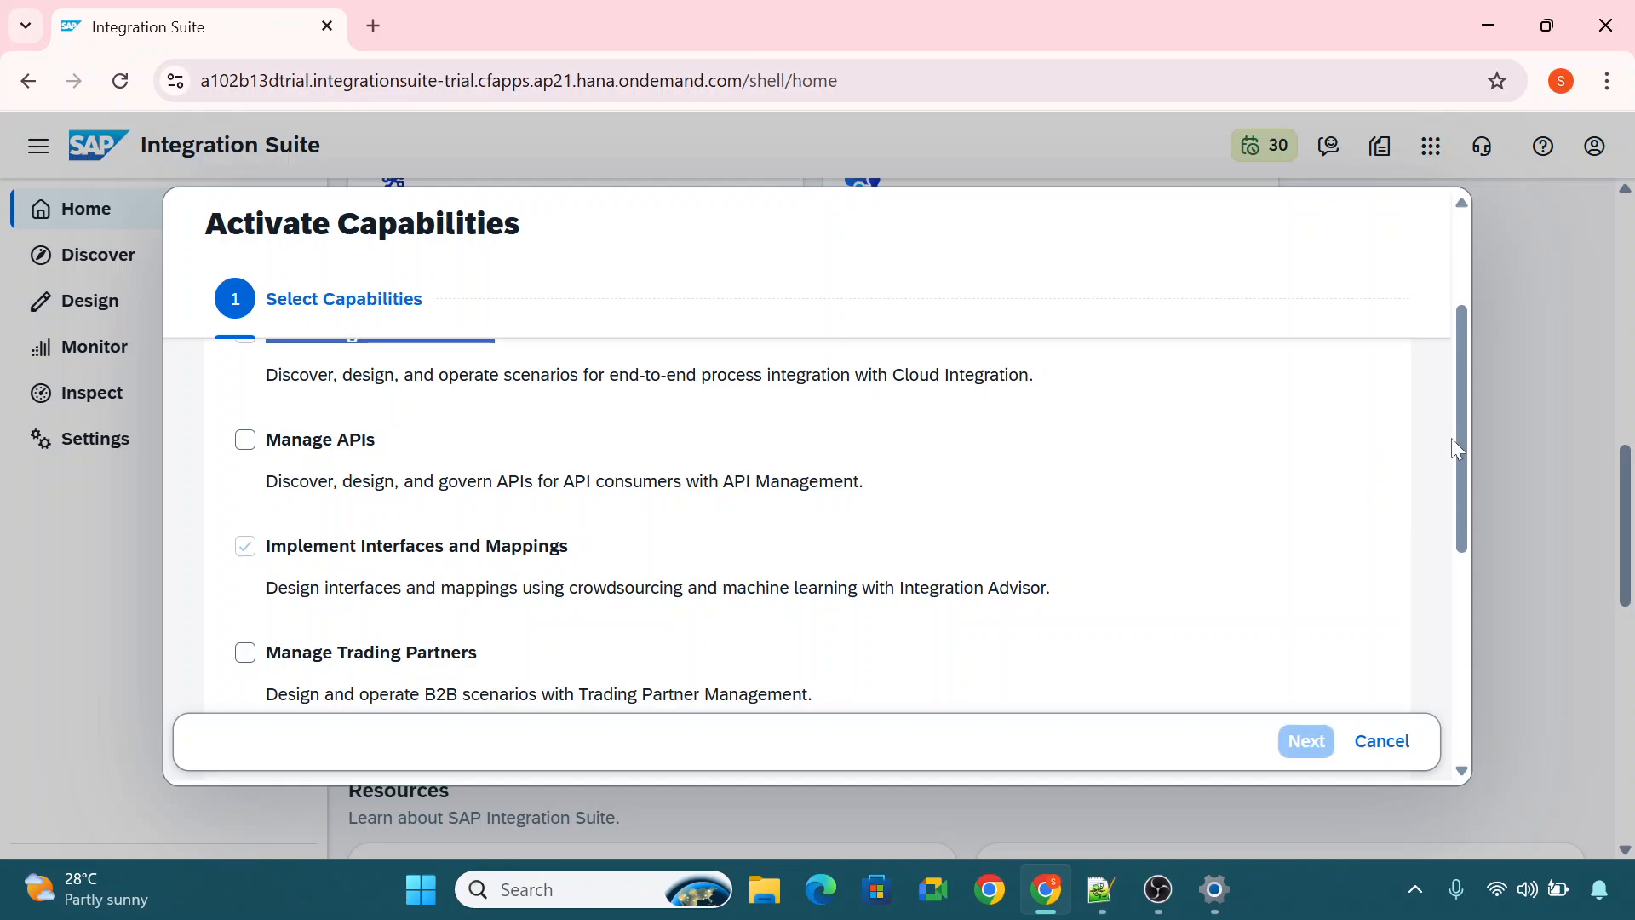
drag(1457, 445, 1457, 515)
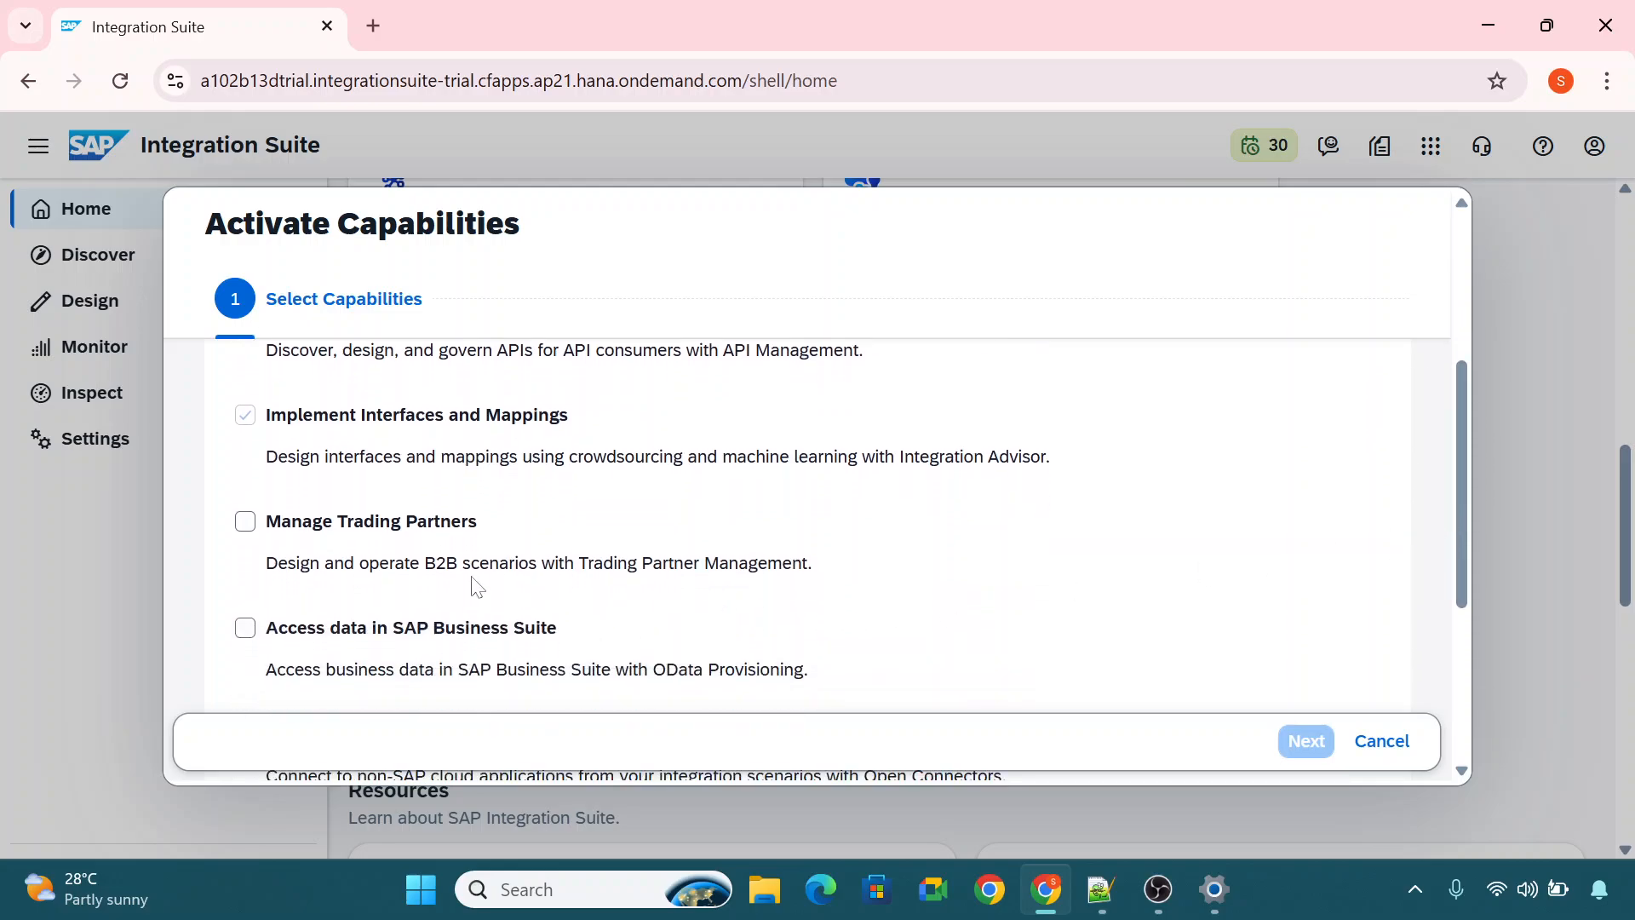
drag(423, 563, 807, 563)
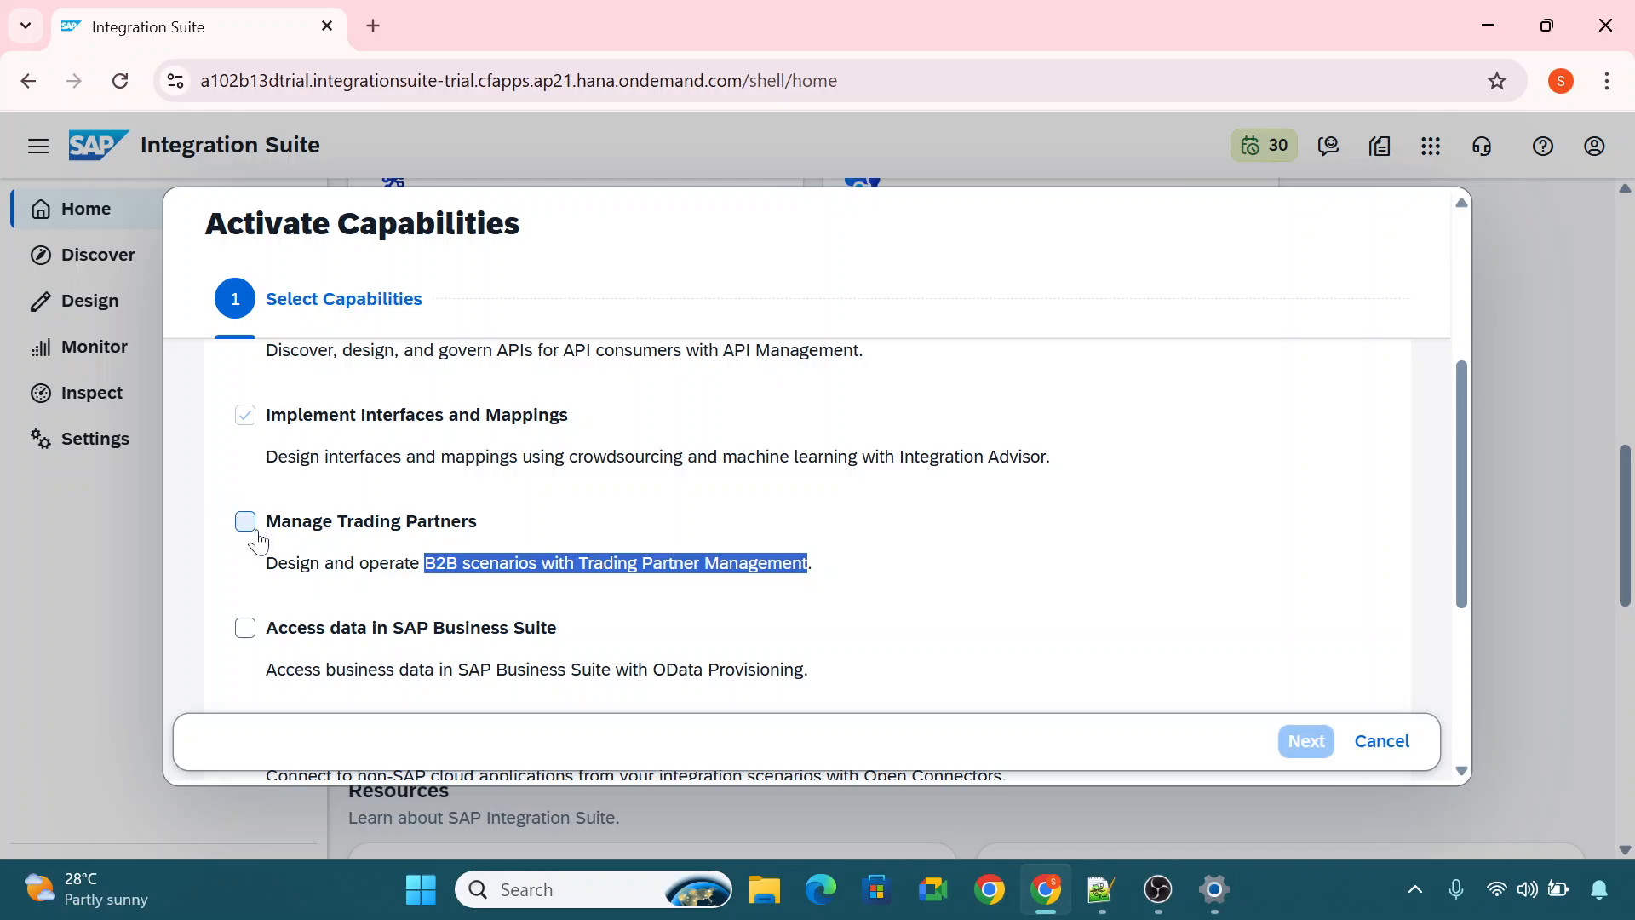
drag(1459, 489, 1469, 619)
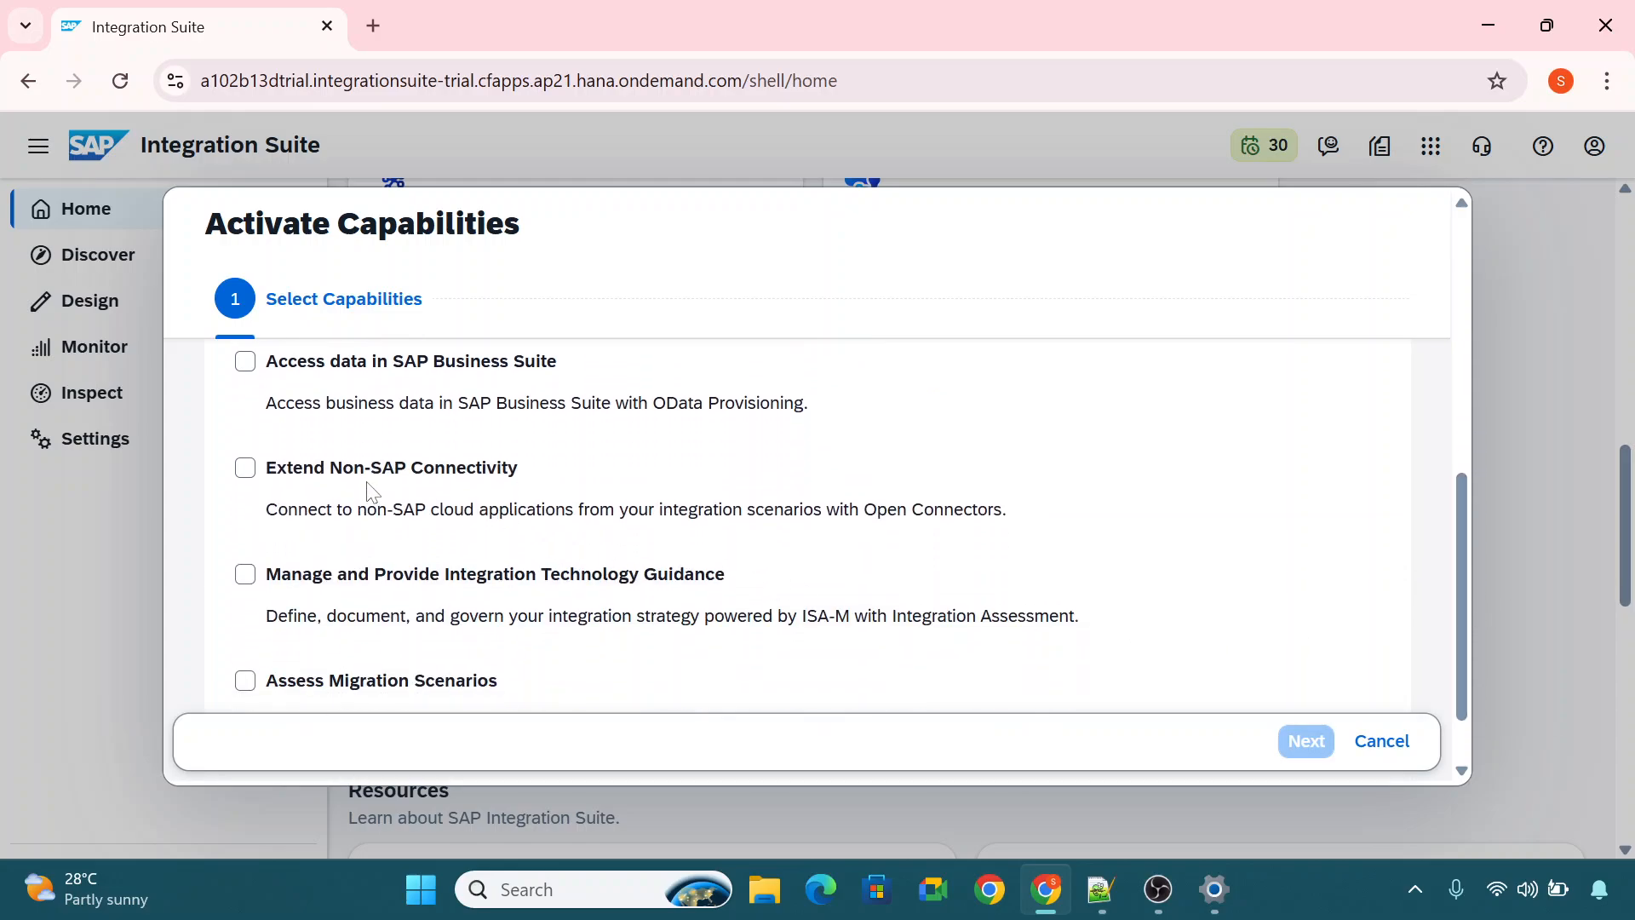
drag(243, 471, 503, 498)
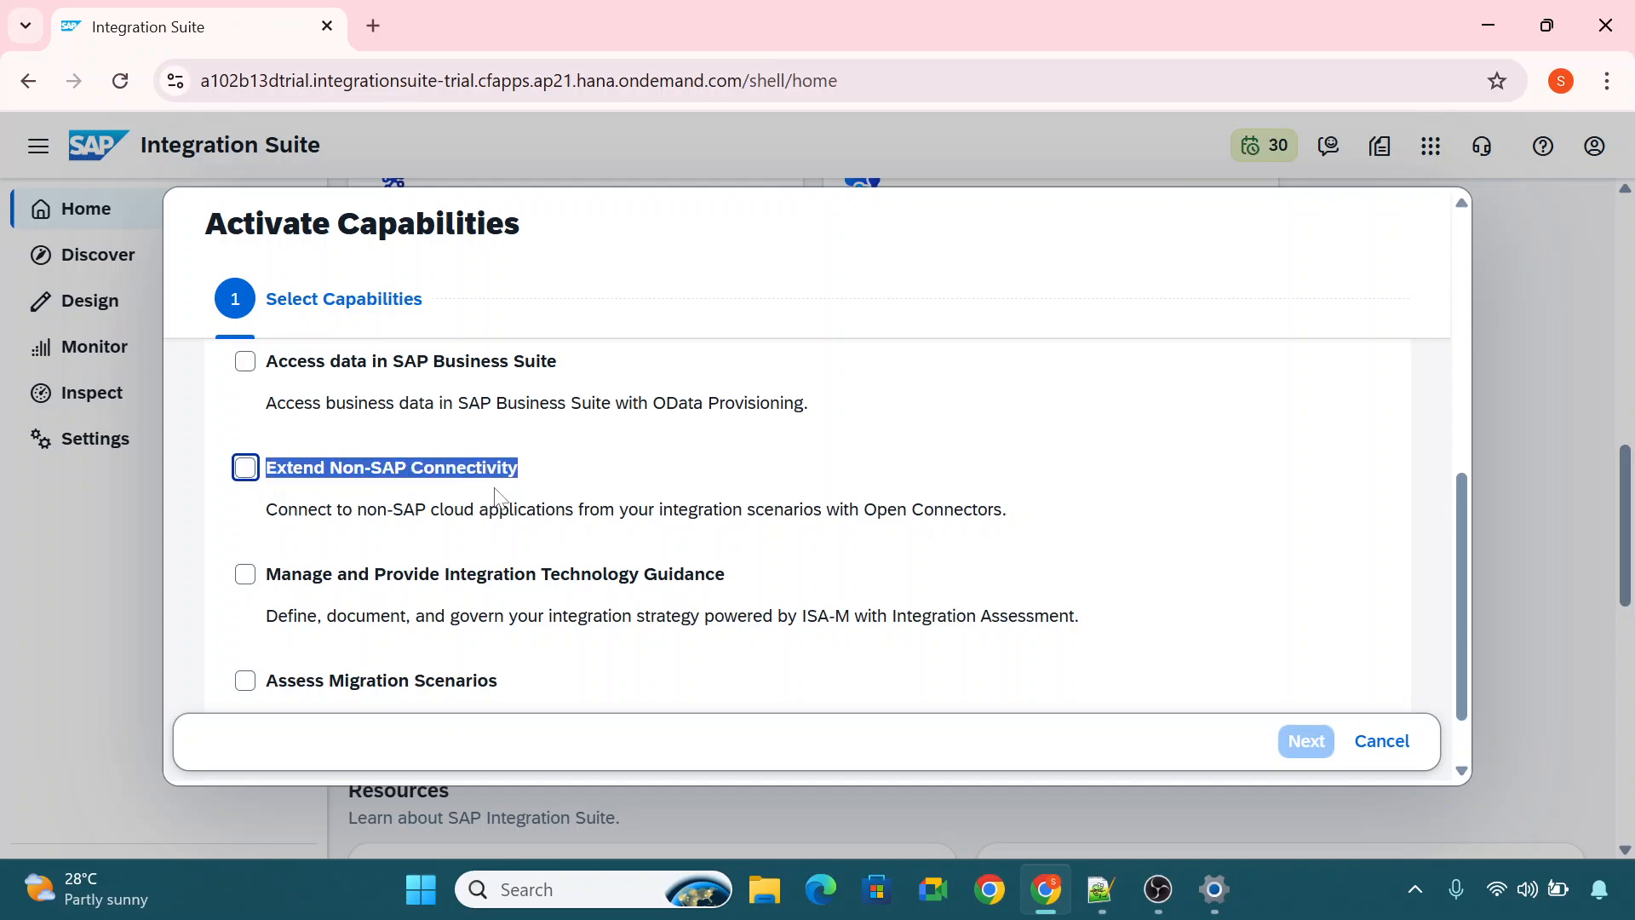
click(652, 491)
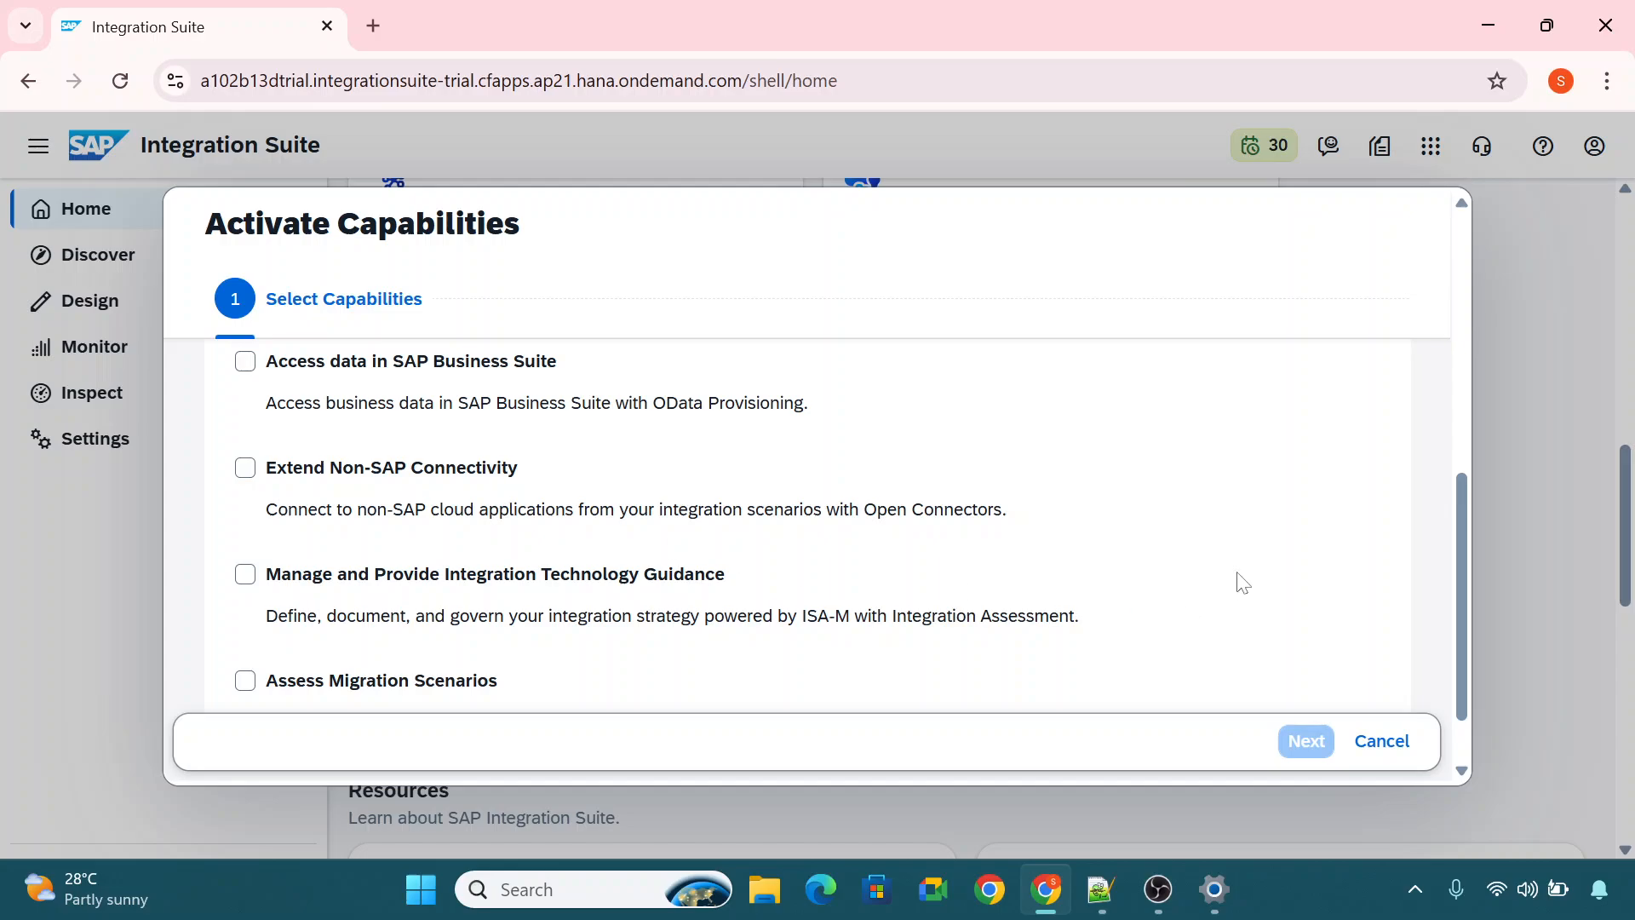
scroll(1460, 547, down, 1)
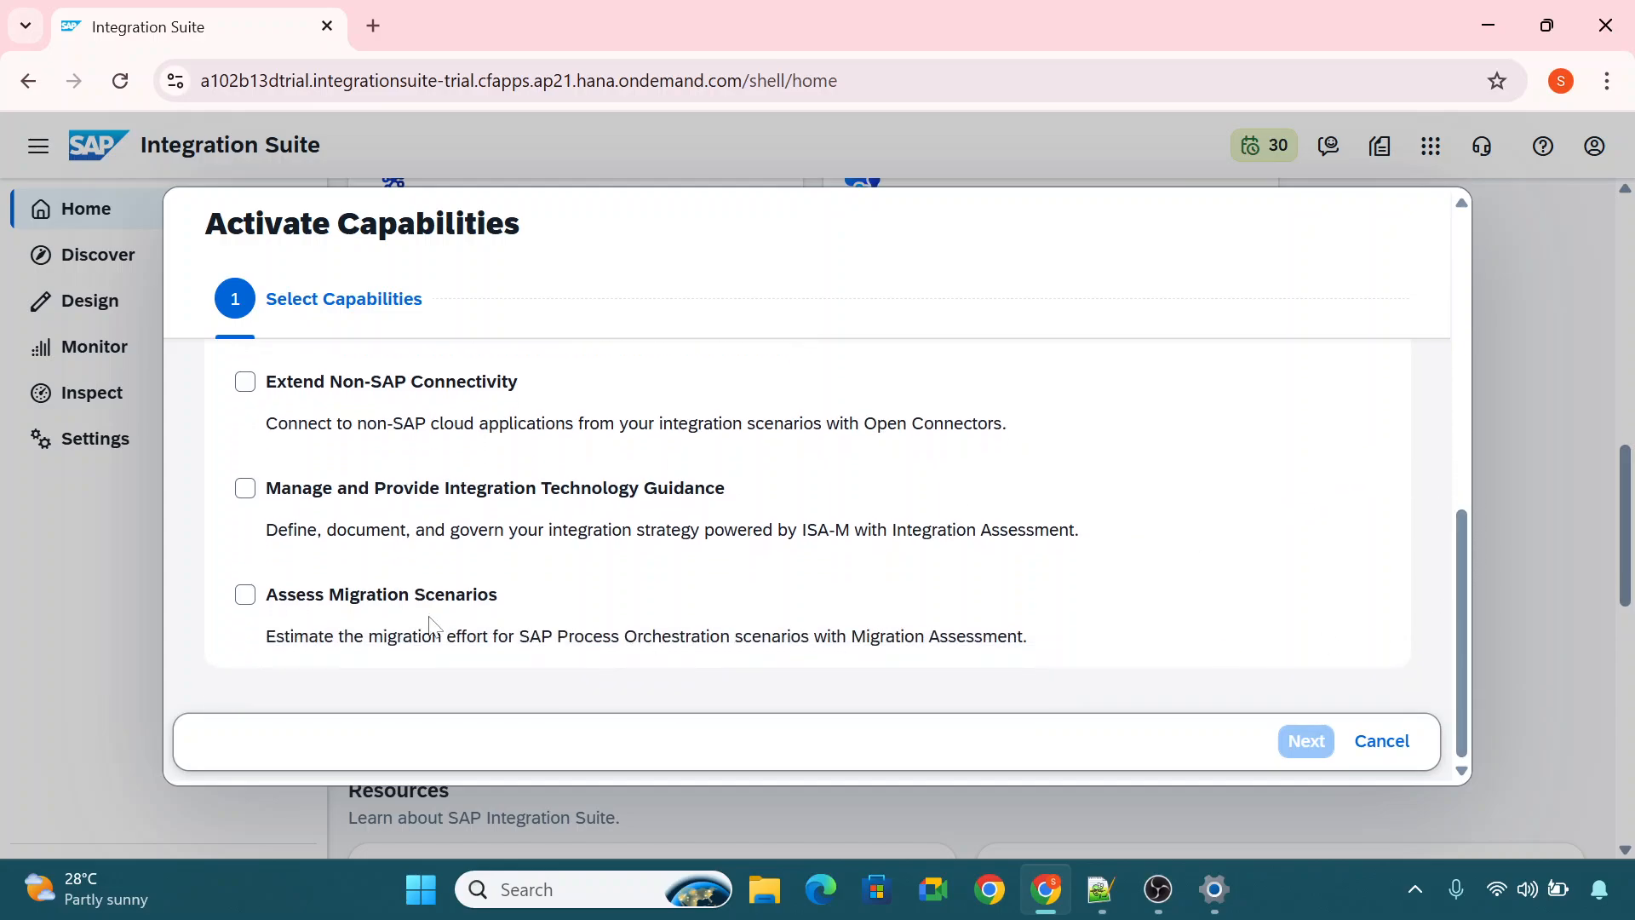
drag(515, 594, 263, 595)
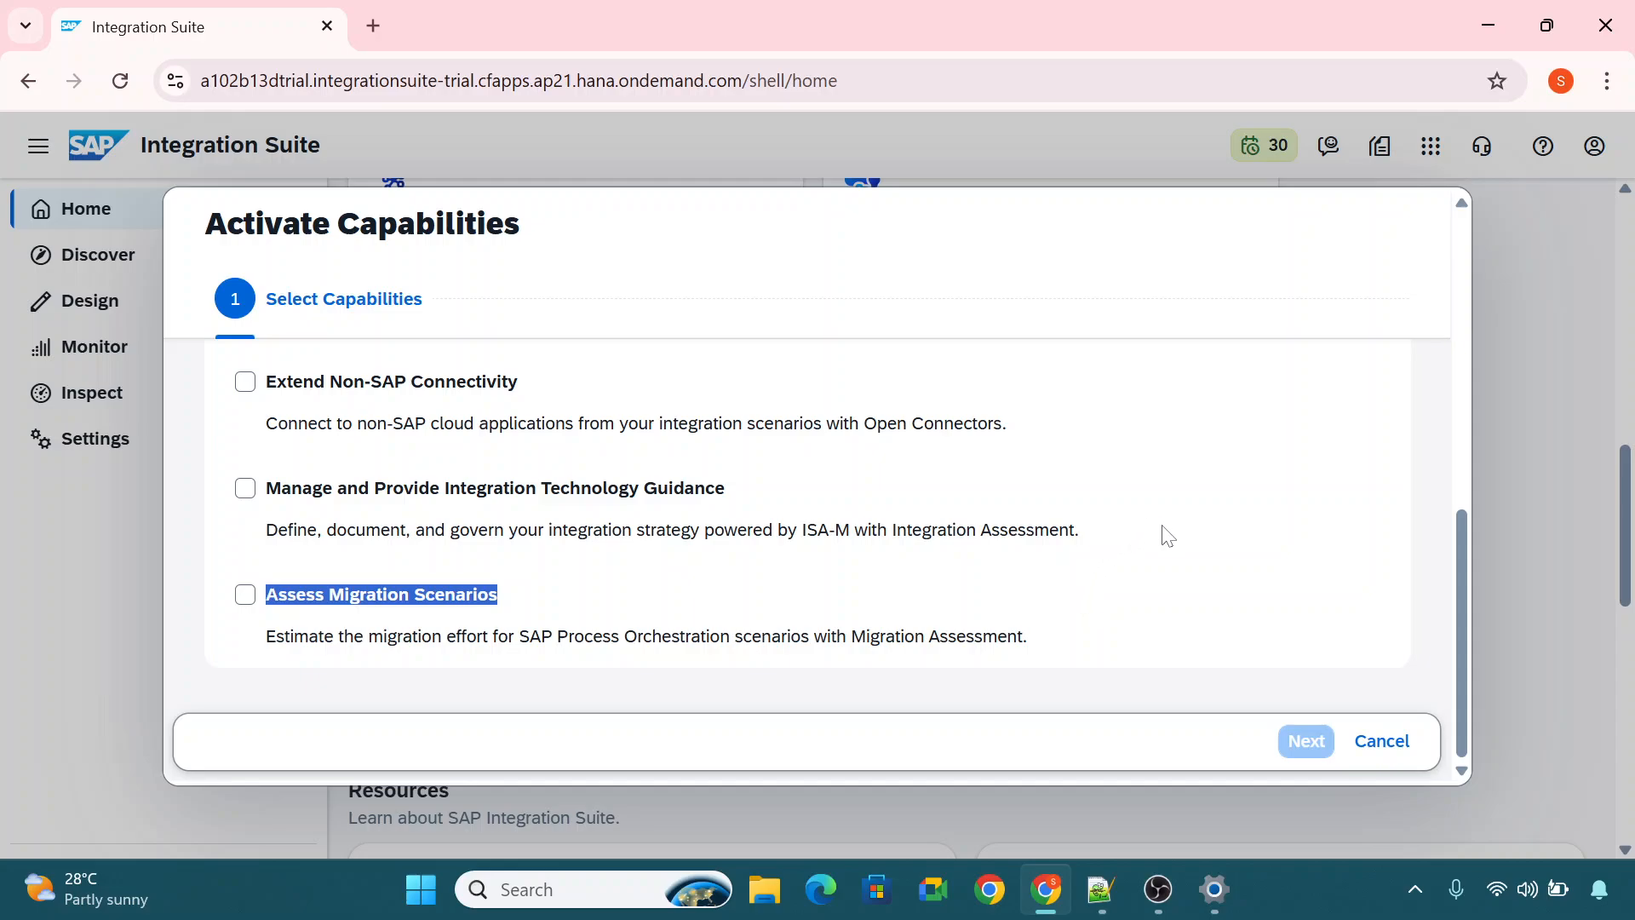
Revisit the Build Integration Scenarios capability in the list and leave the capability activation without adding anything.
scroll(1137, 548, up, 10)
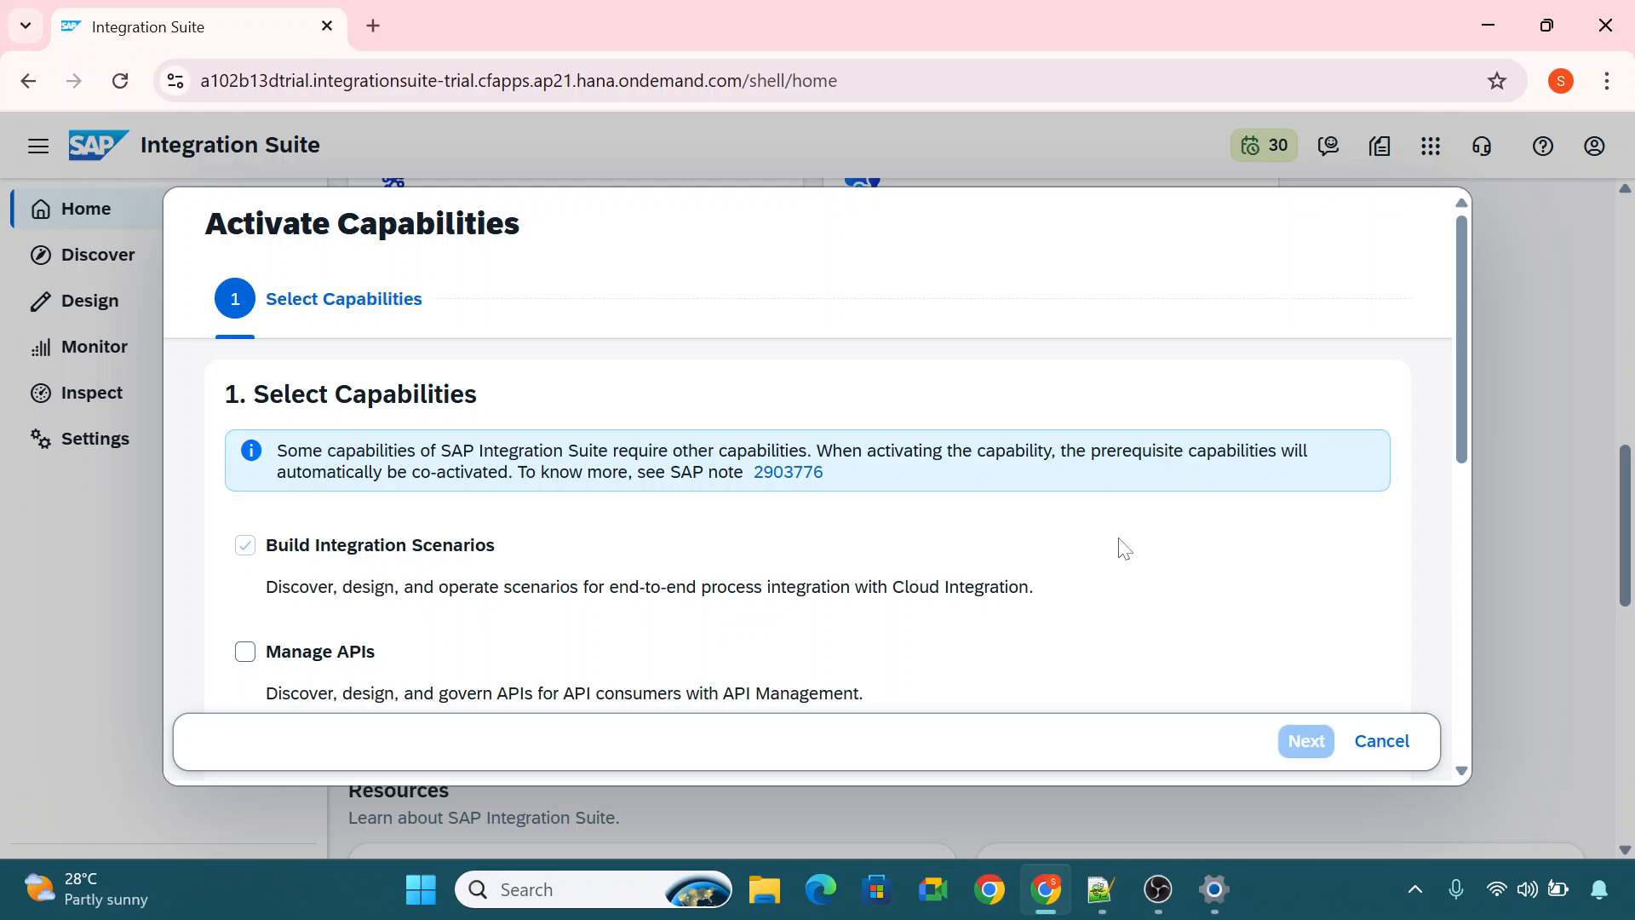
drag(1464, 393, 1452, 443)
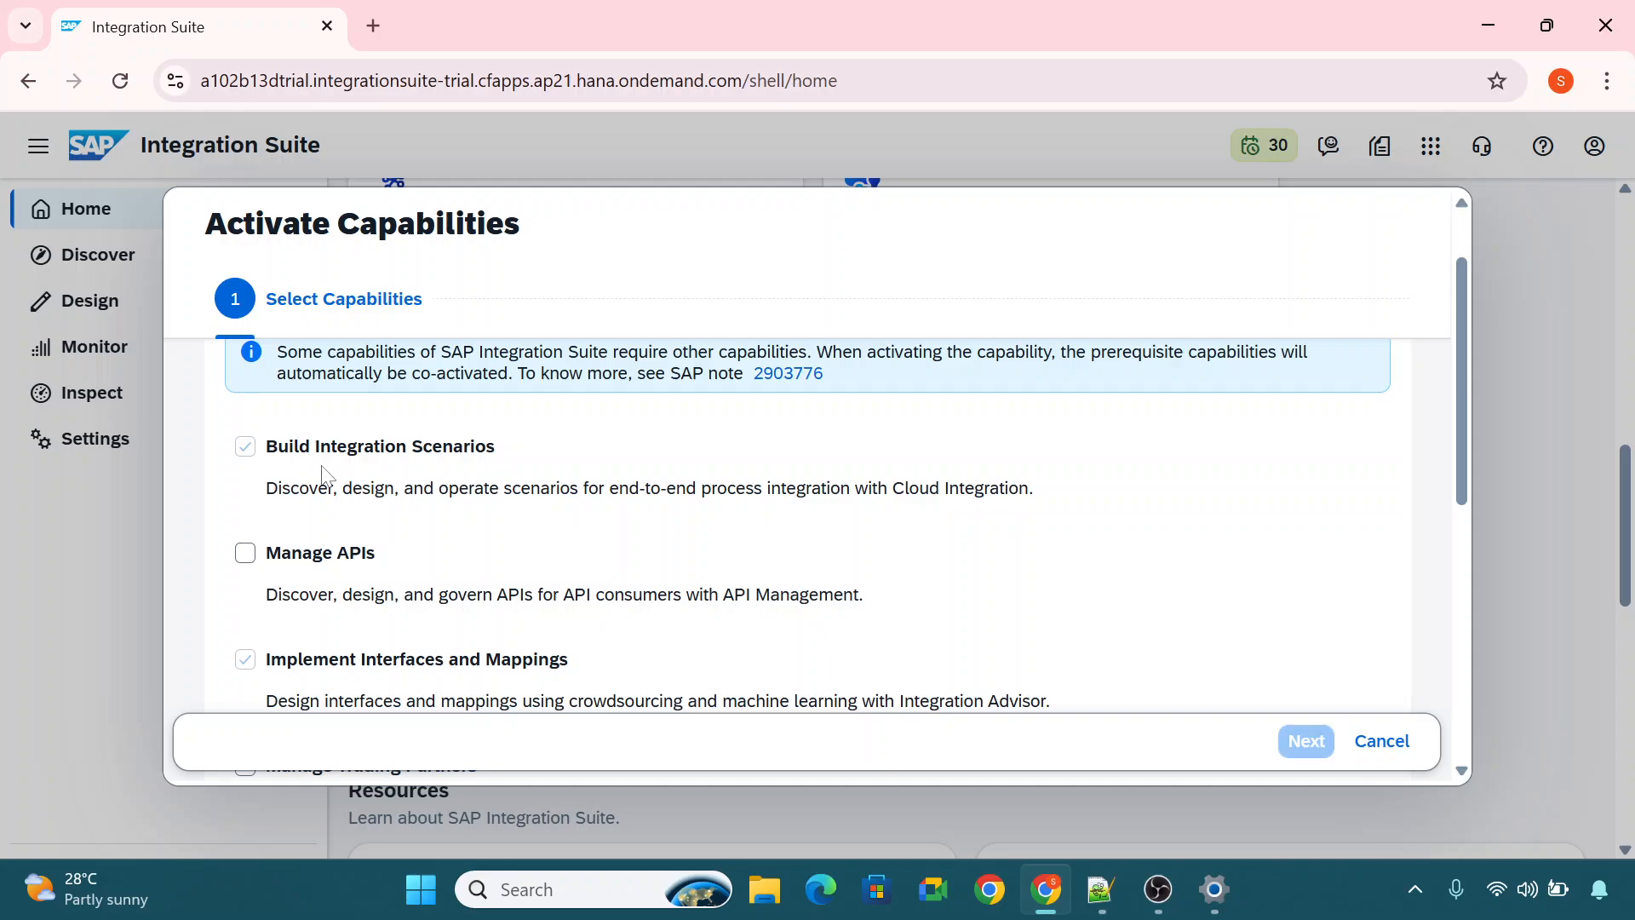
drag(265, 446, 566, 474)
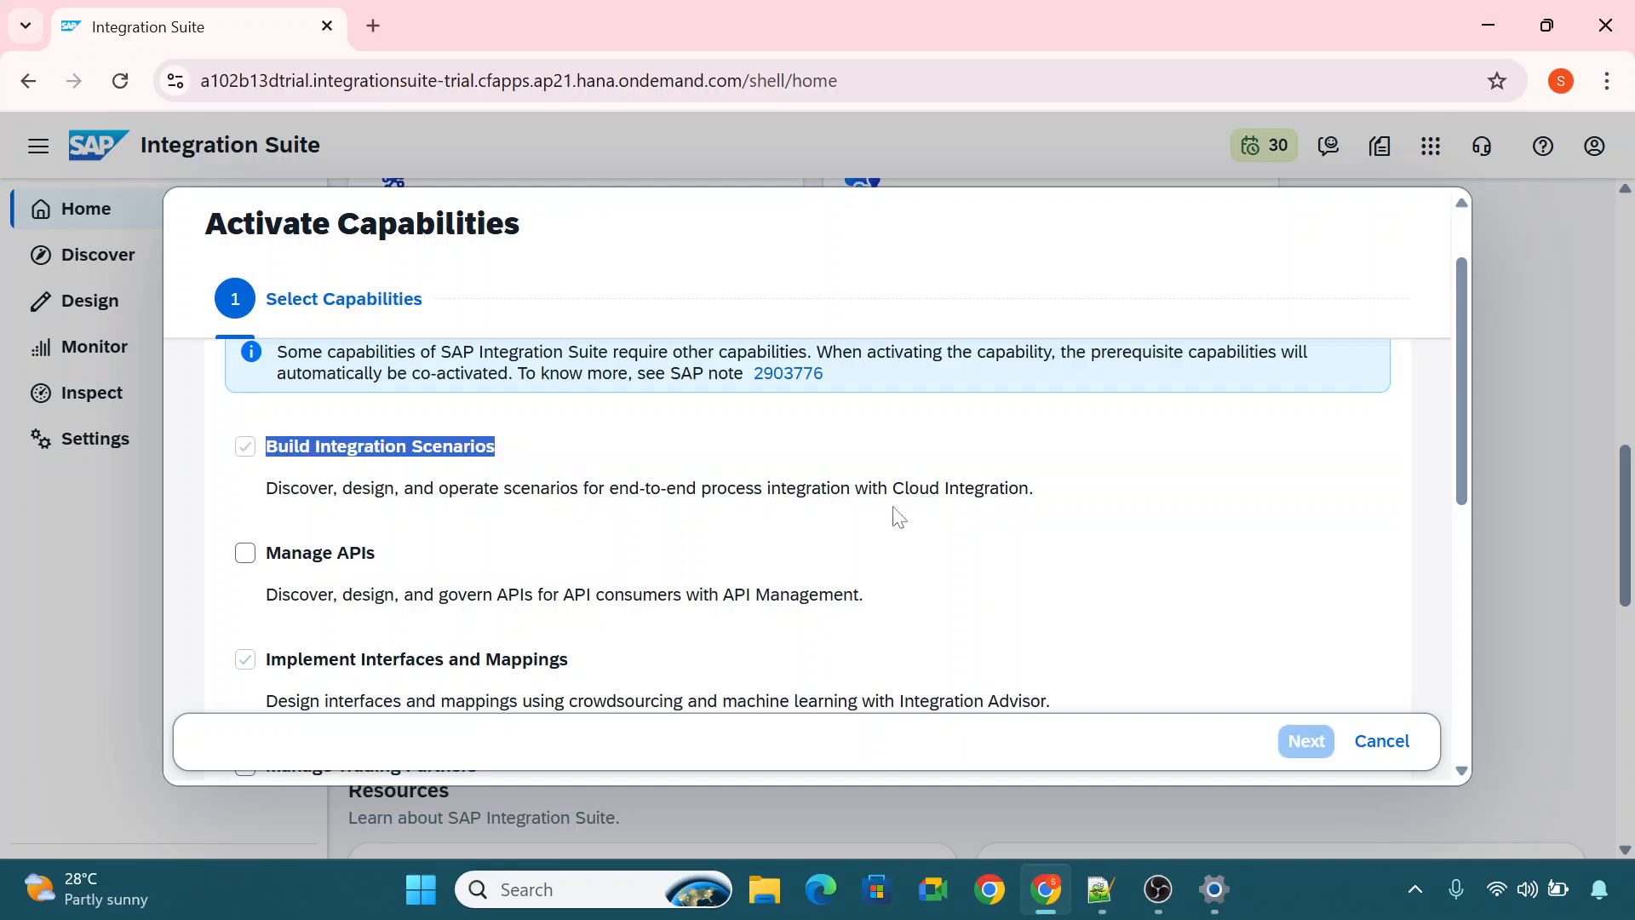
click(1381, 741)
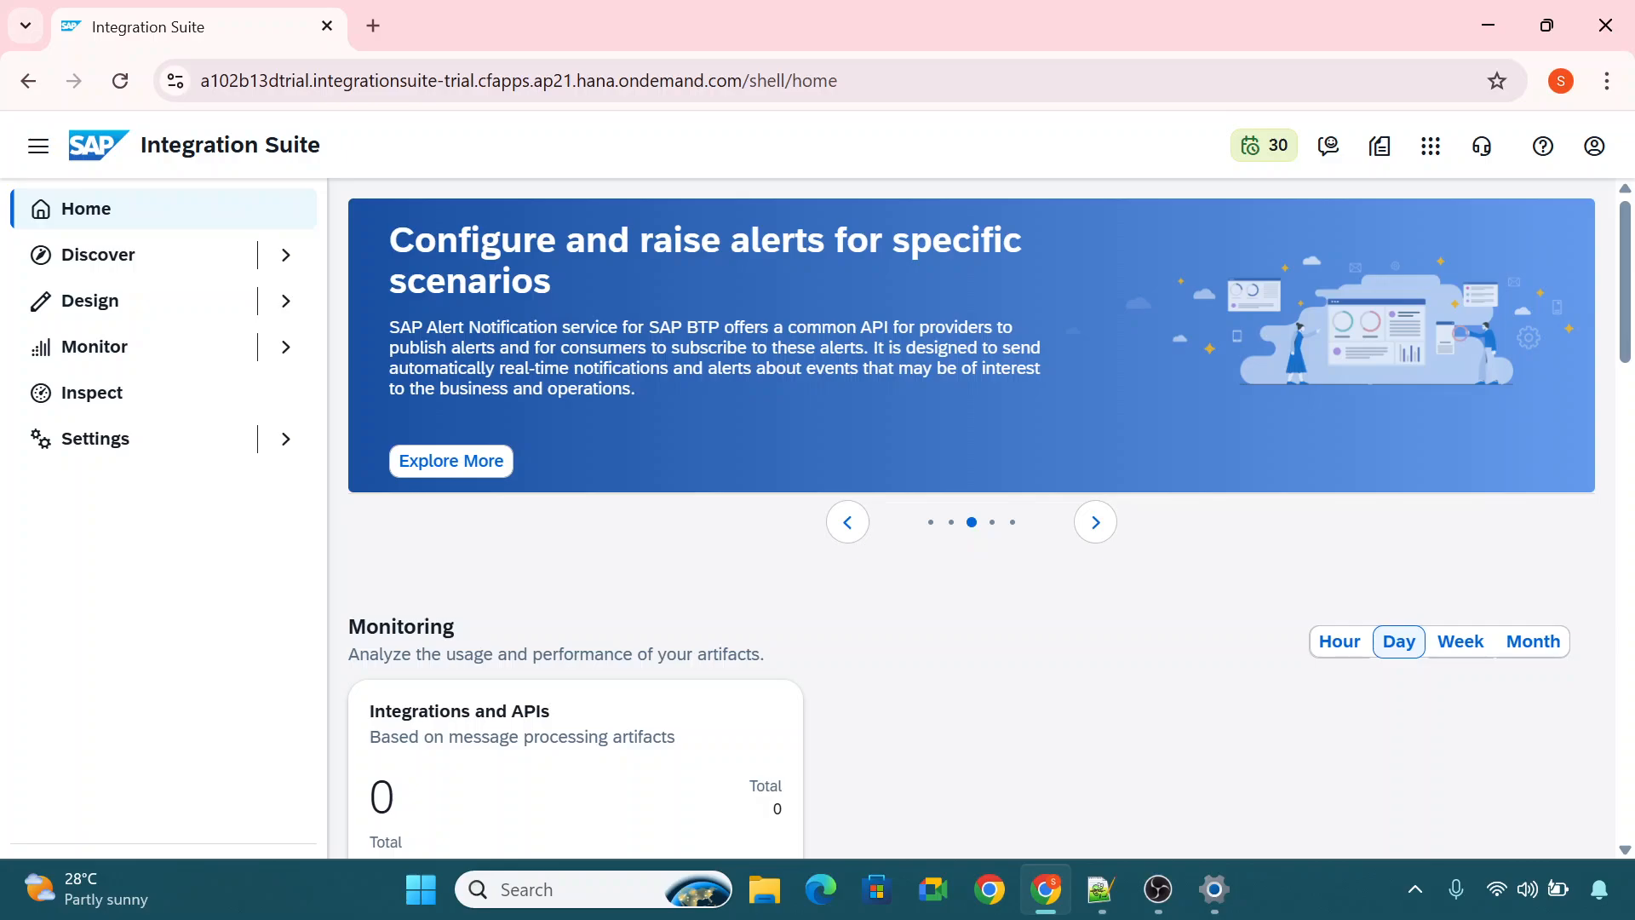
drag(141, 145, 332, 162)
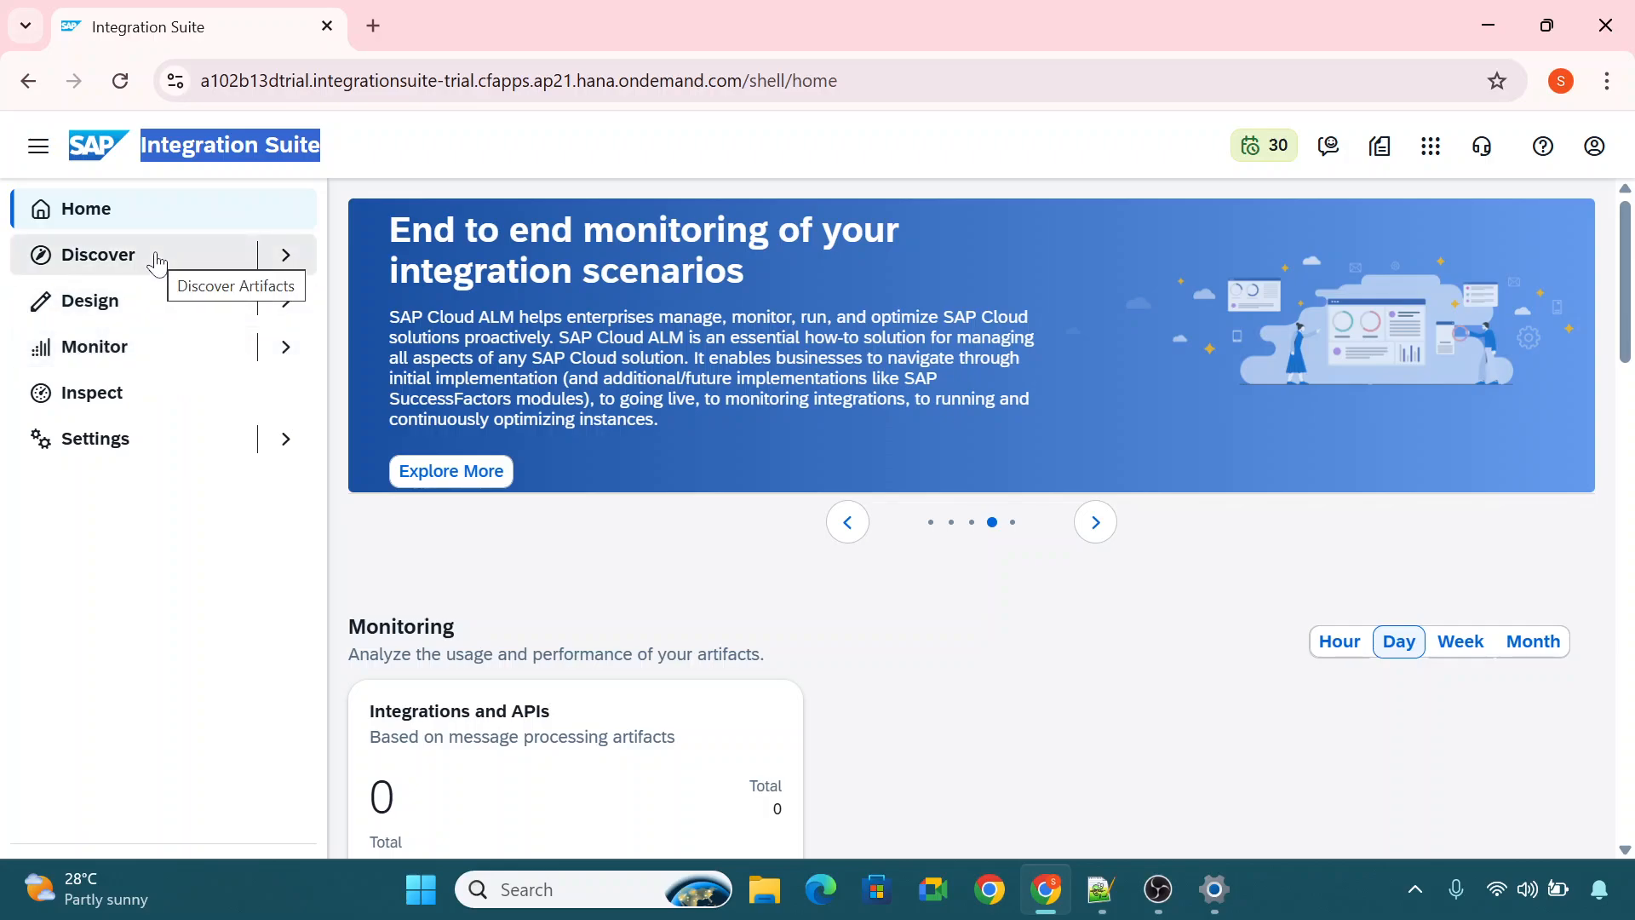
click(433, 149)
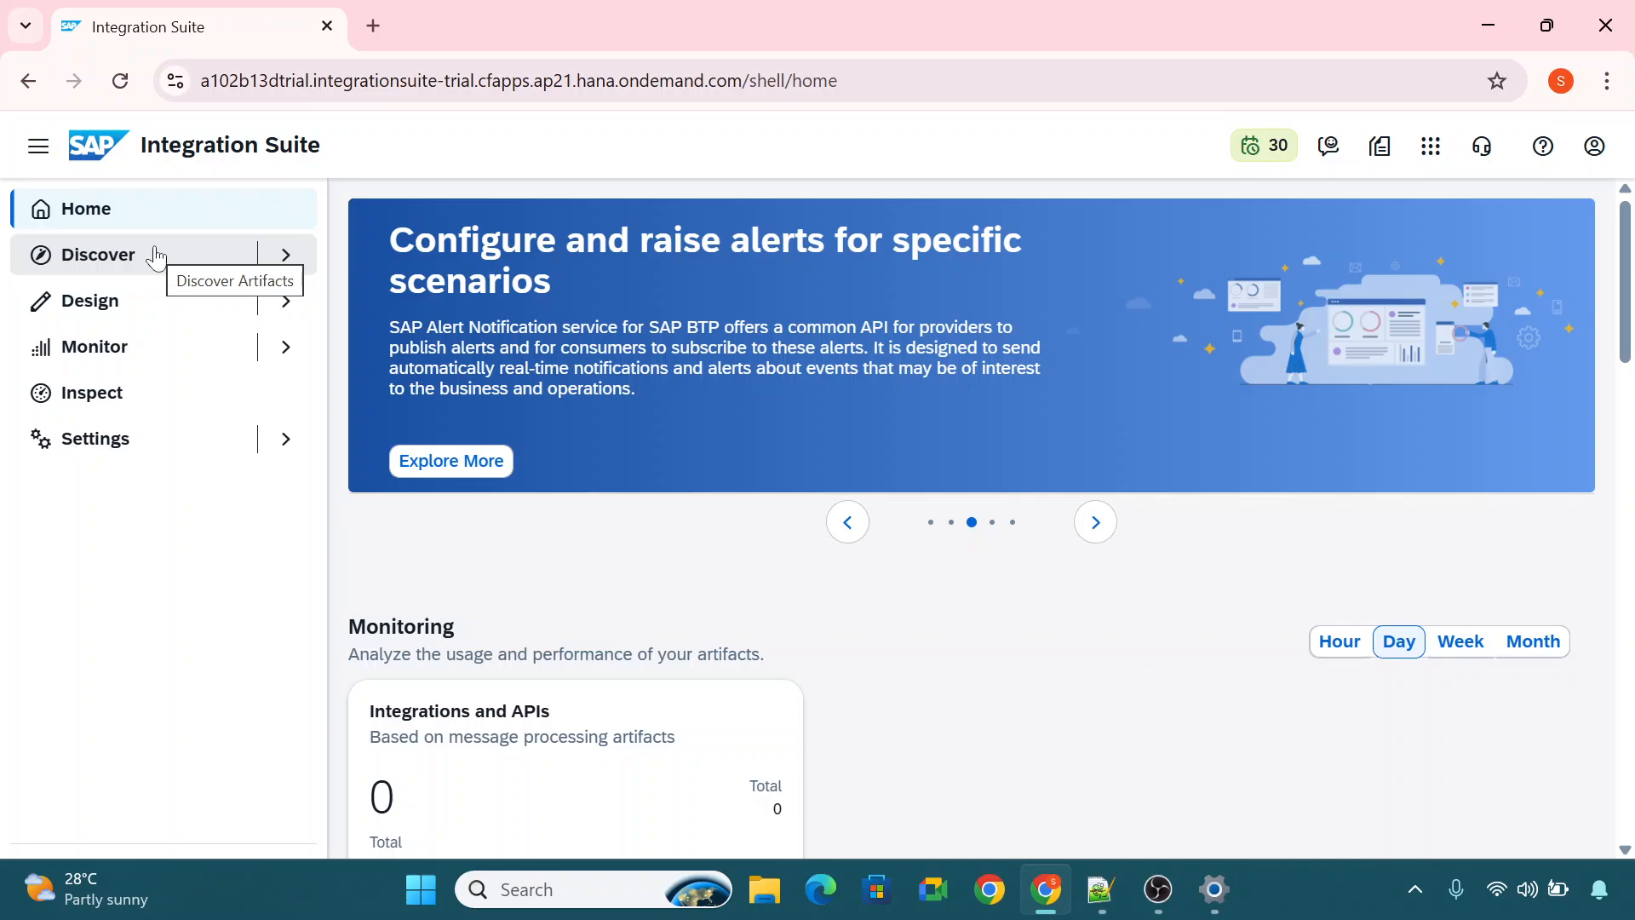
click(1155, 894)
click(1154, 888)
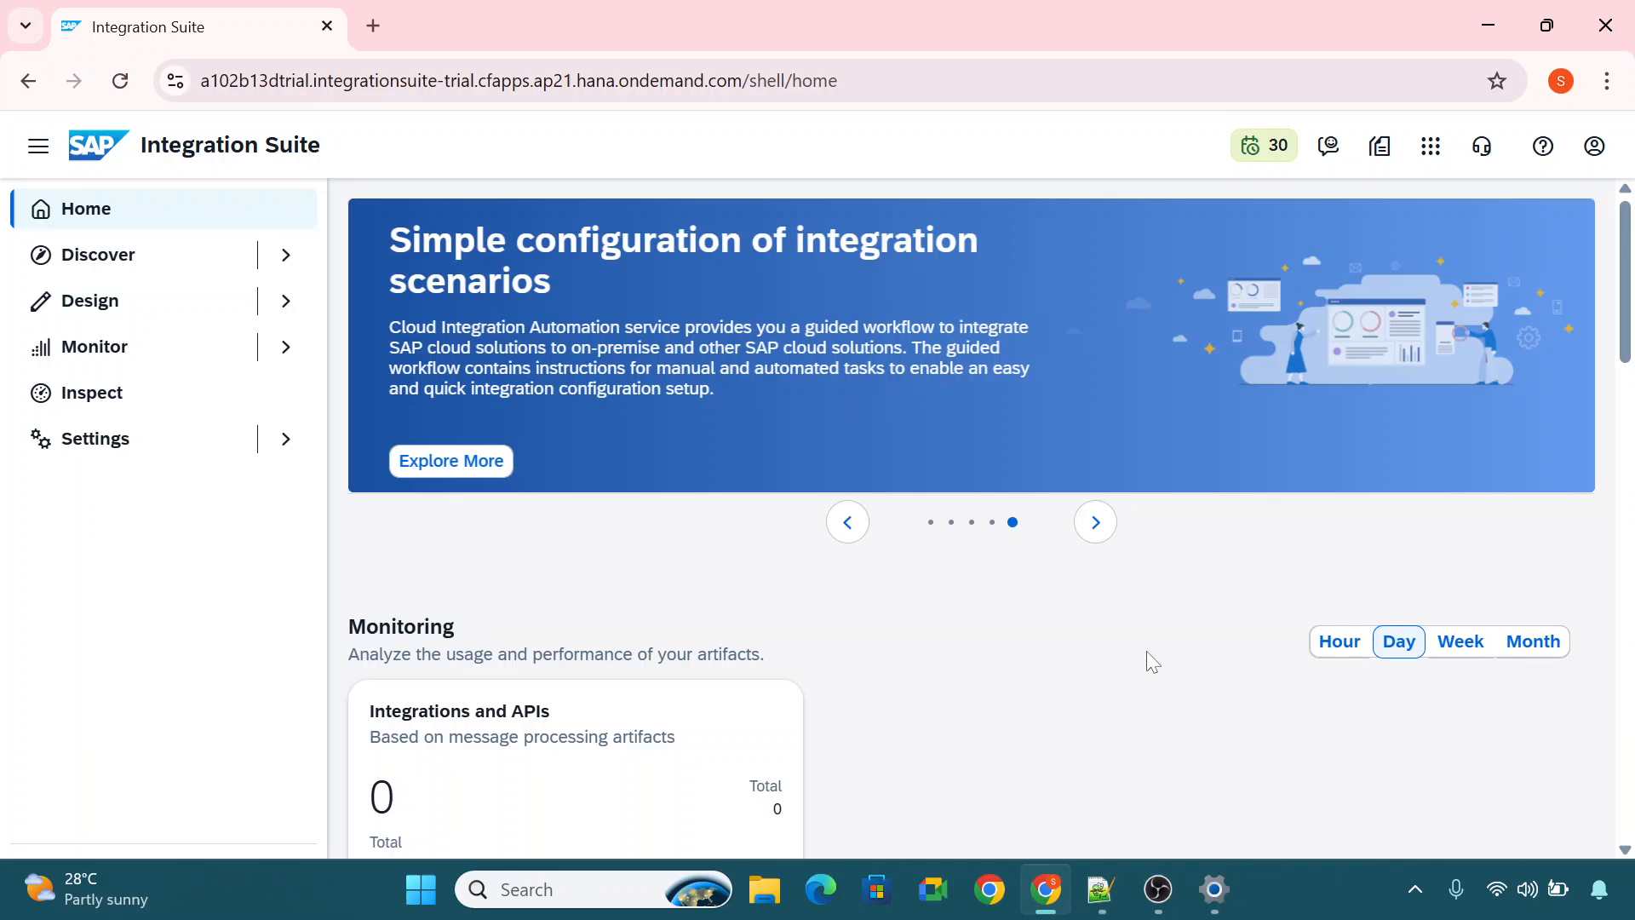
Open the catalogue of discoverable integrations and search it for Salesforce packages.
click(100, 259)
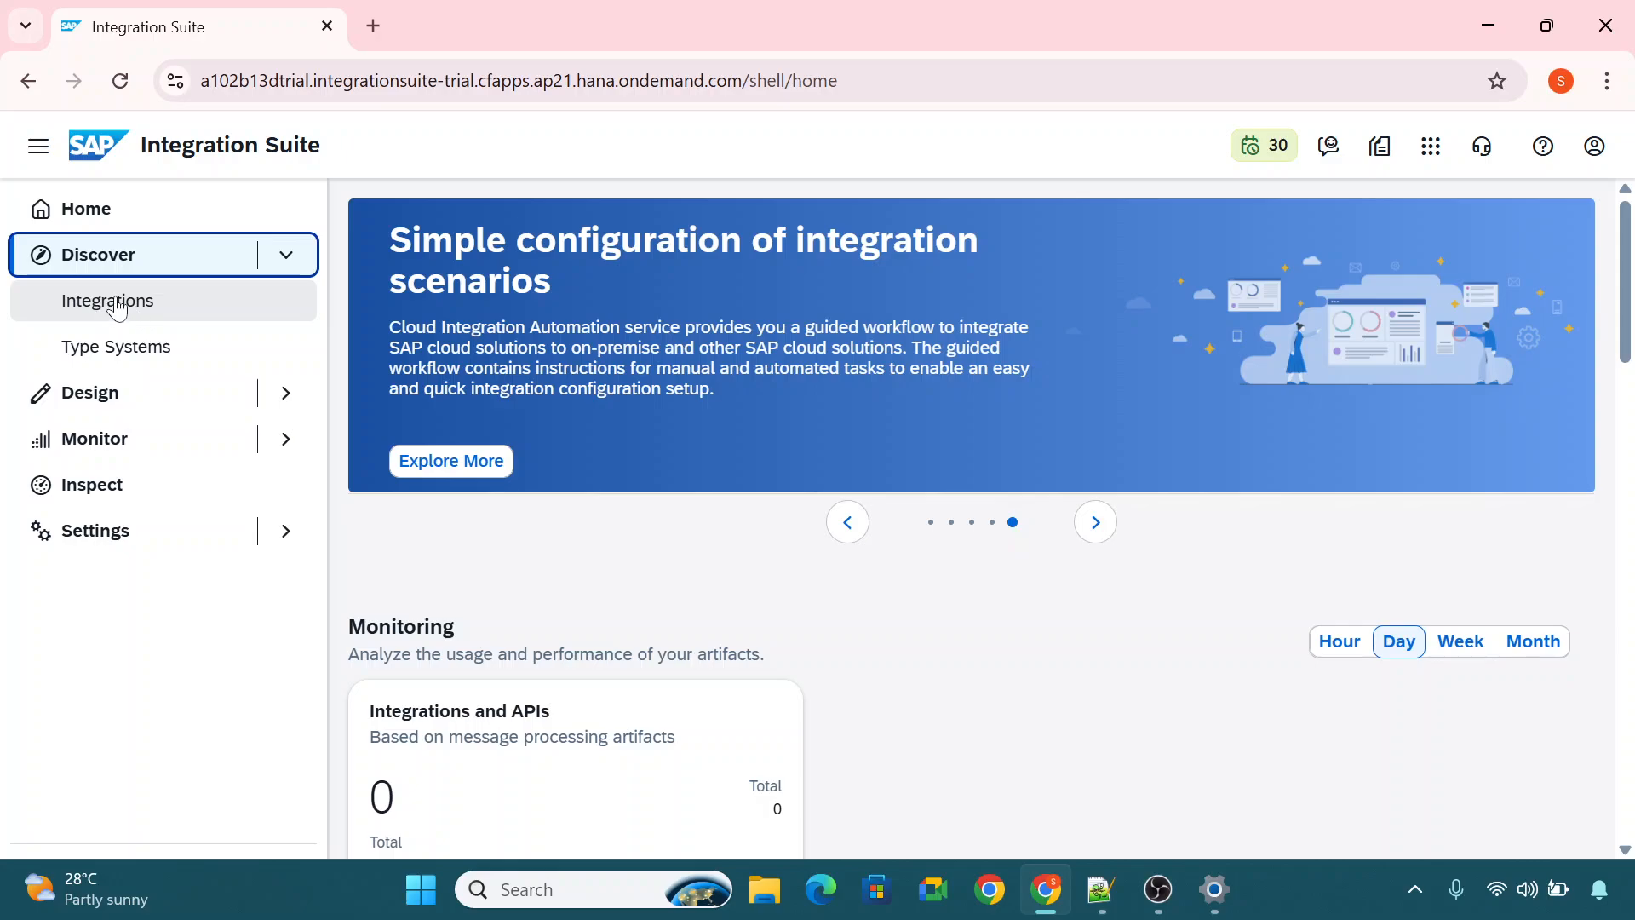
click(117, 308)
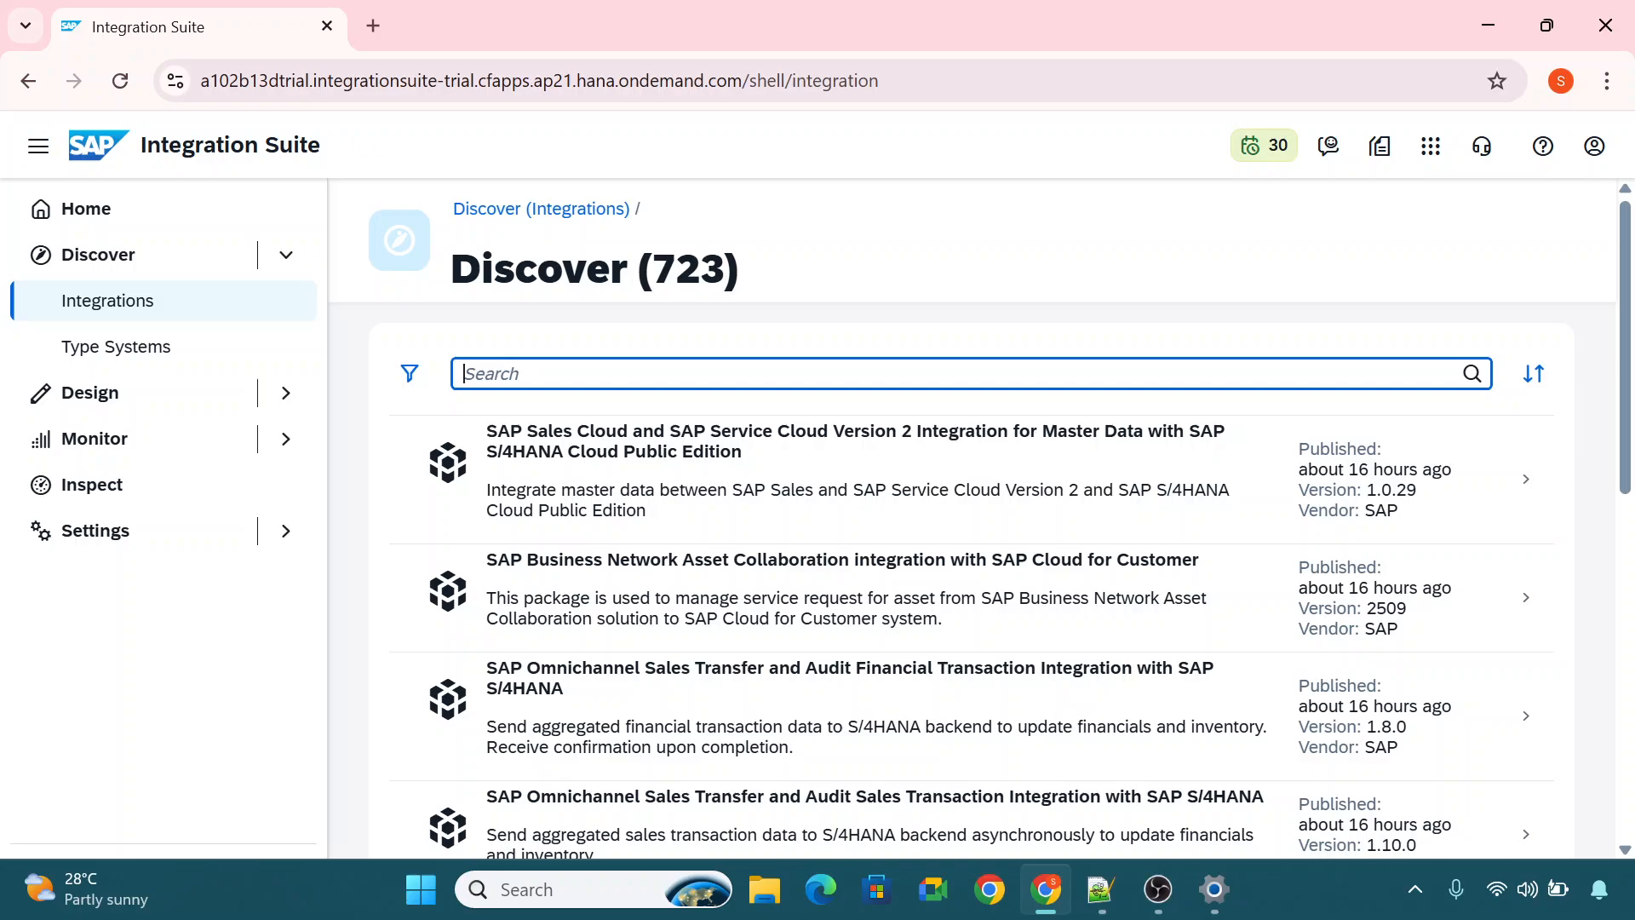
text(Salesforce)
key(Return)
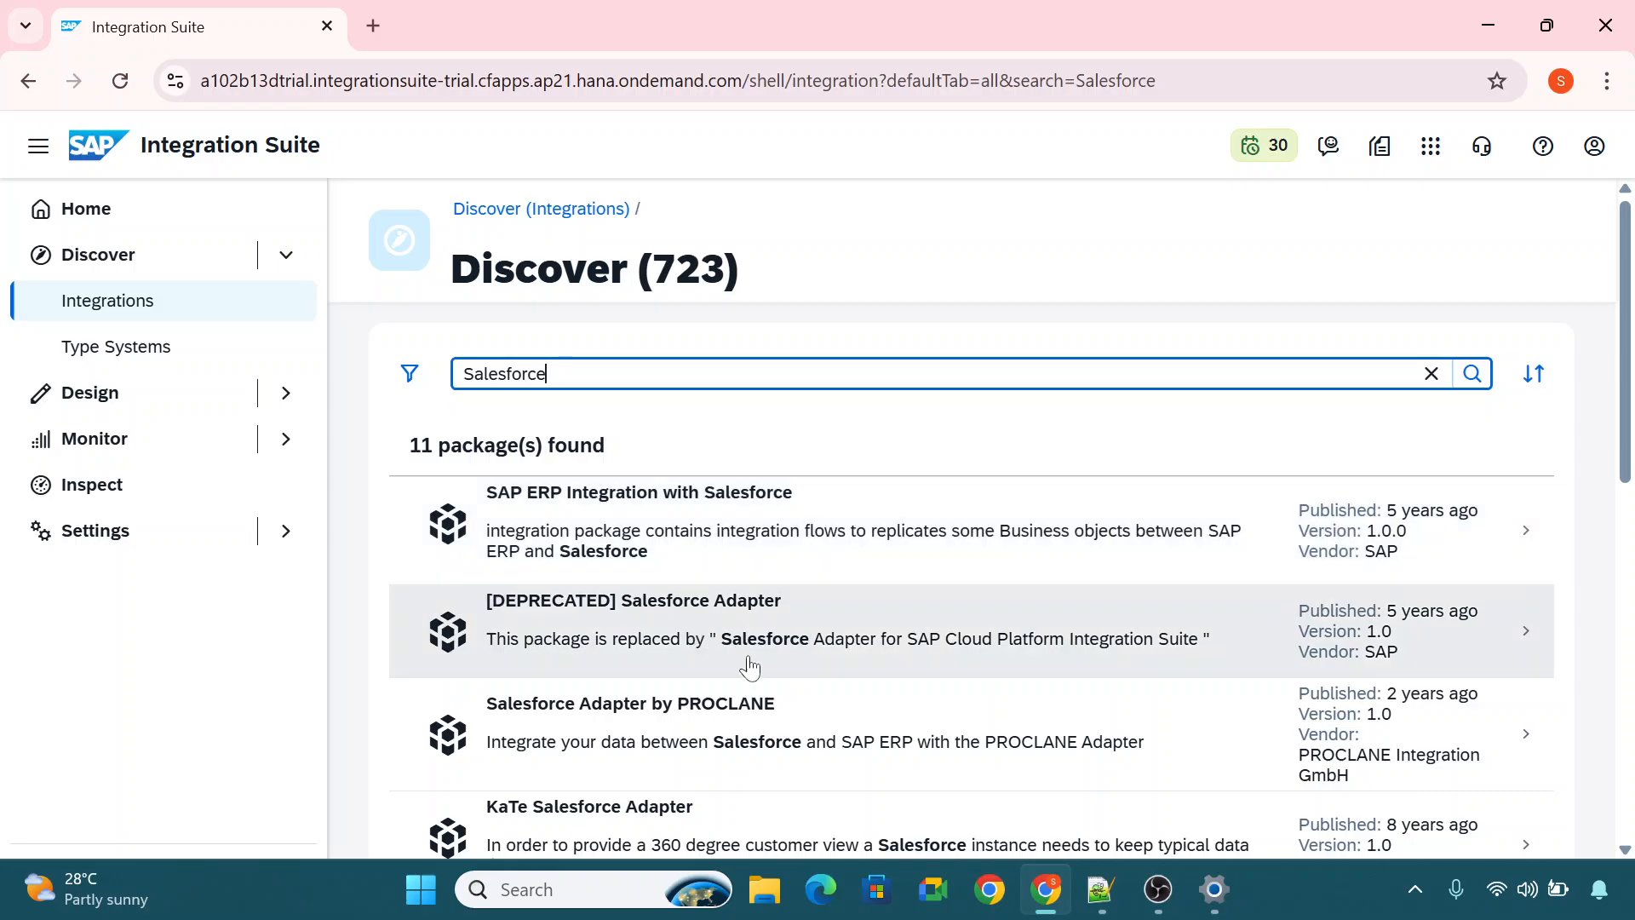
Browse the Salesforce packages found and open SAP S/4HANA Cloud Integration with Salesforce.
scroll(884, 714, down, 5)
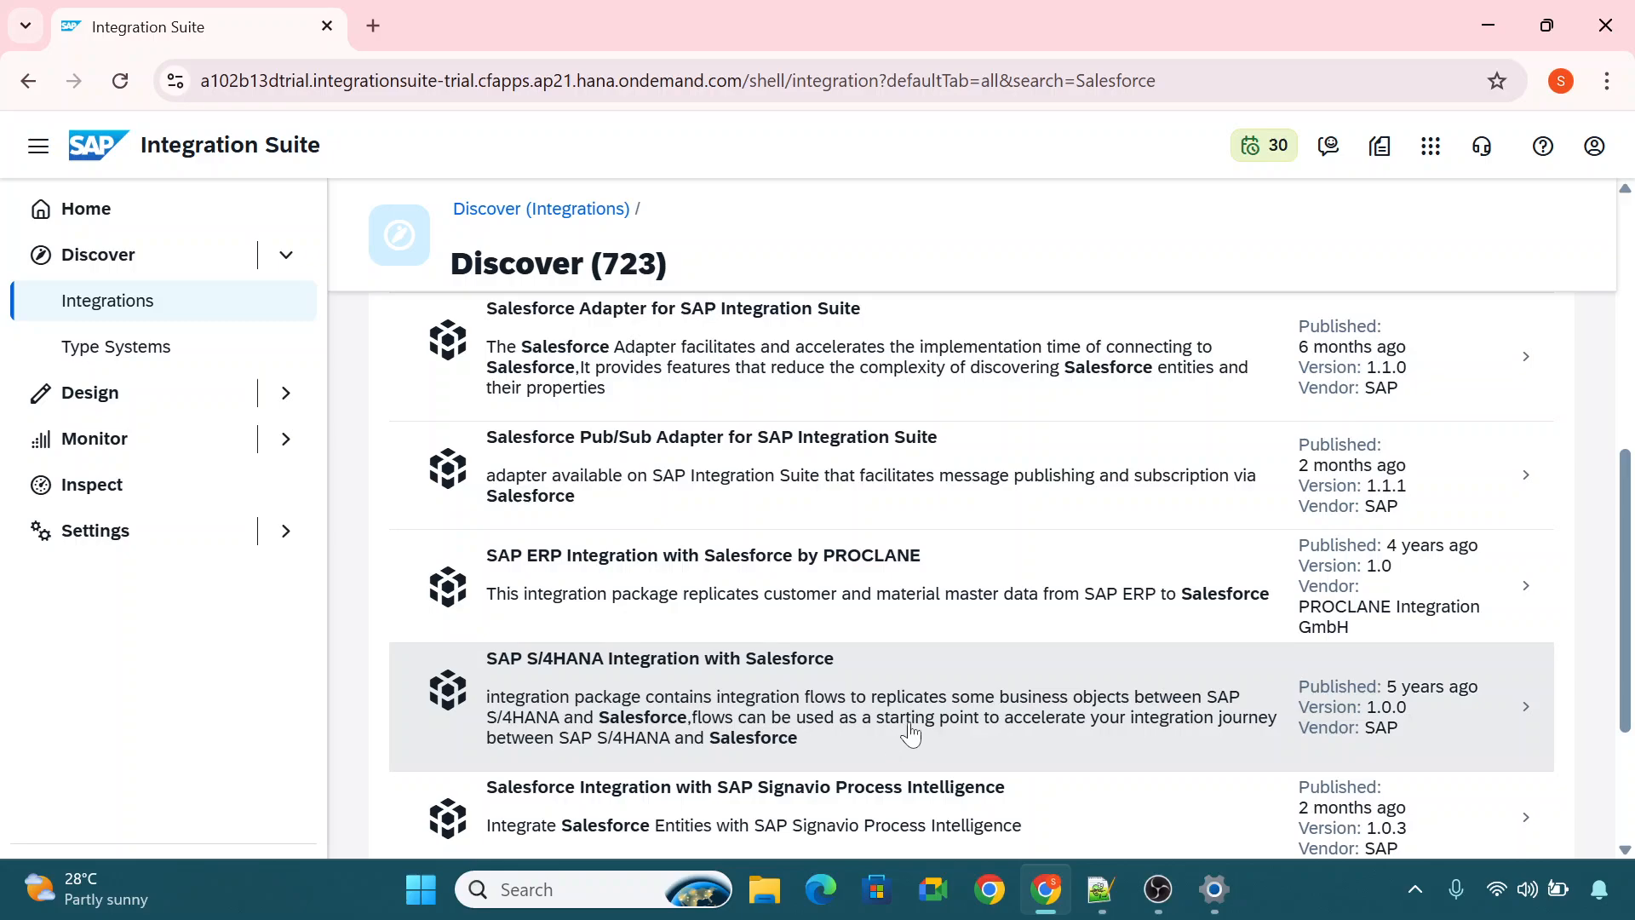
scroll(905, 722, down, 3)
scroll(909, 728, up, 7)
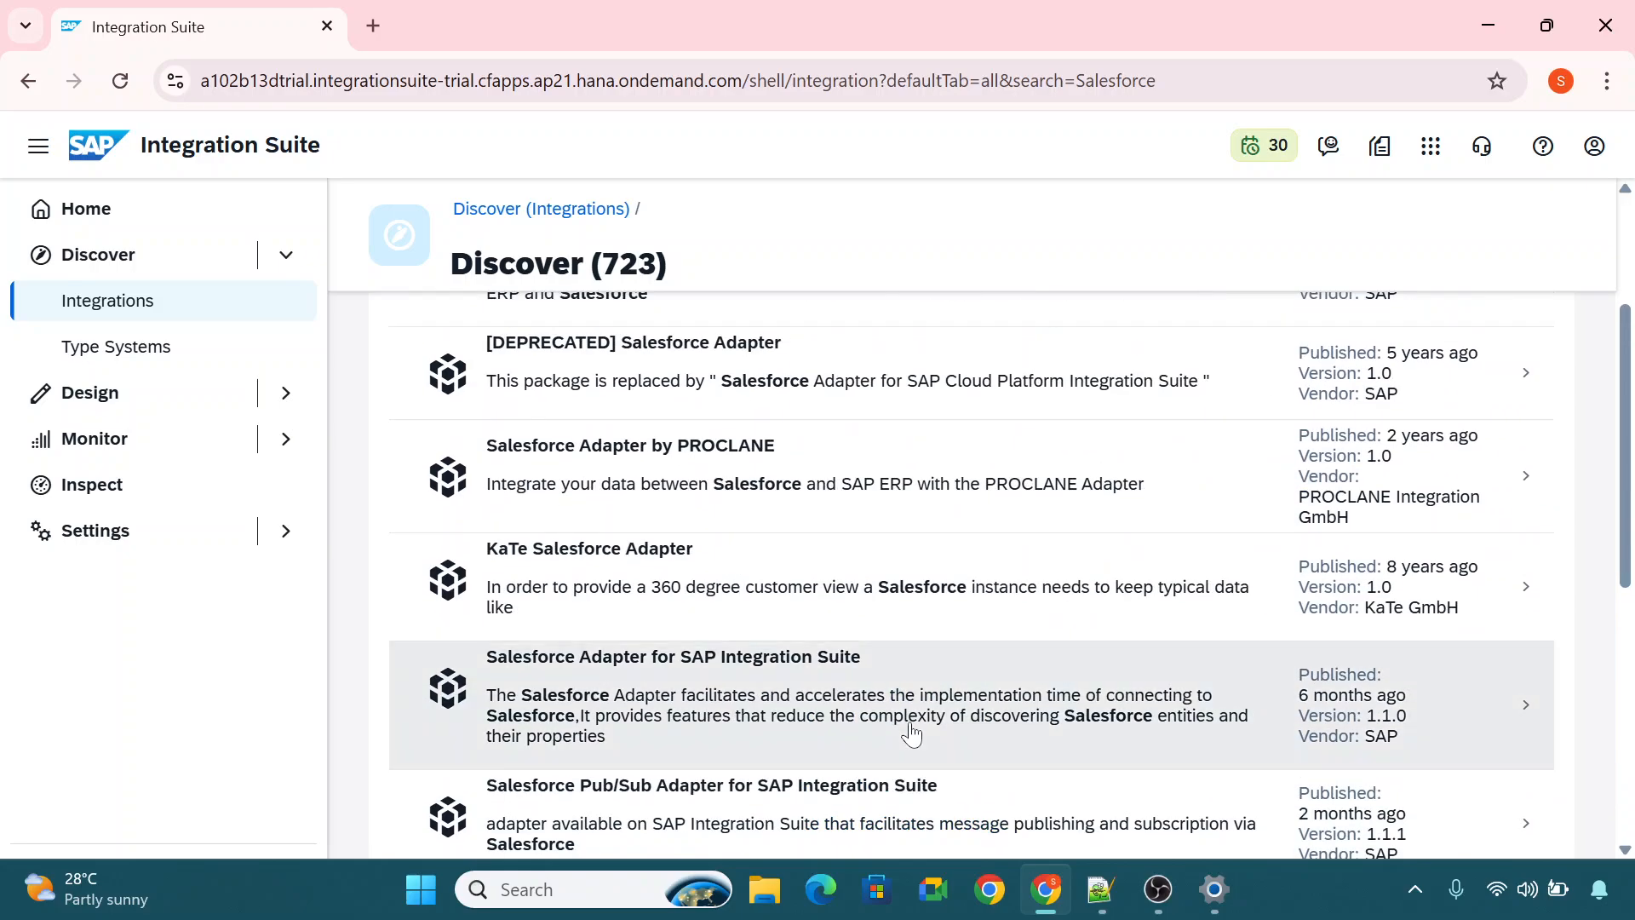
scroll(912, 733, down, 5)
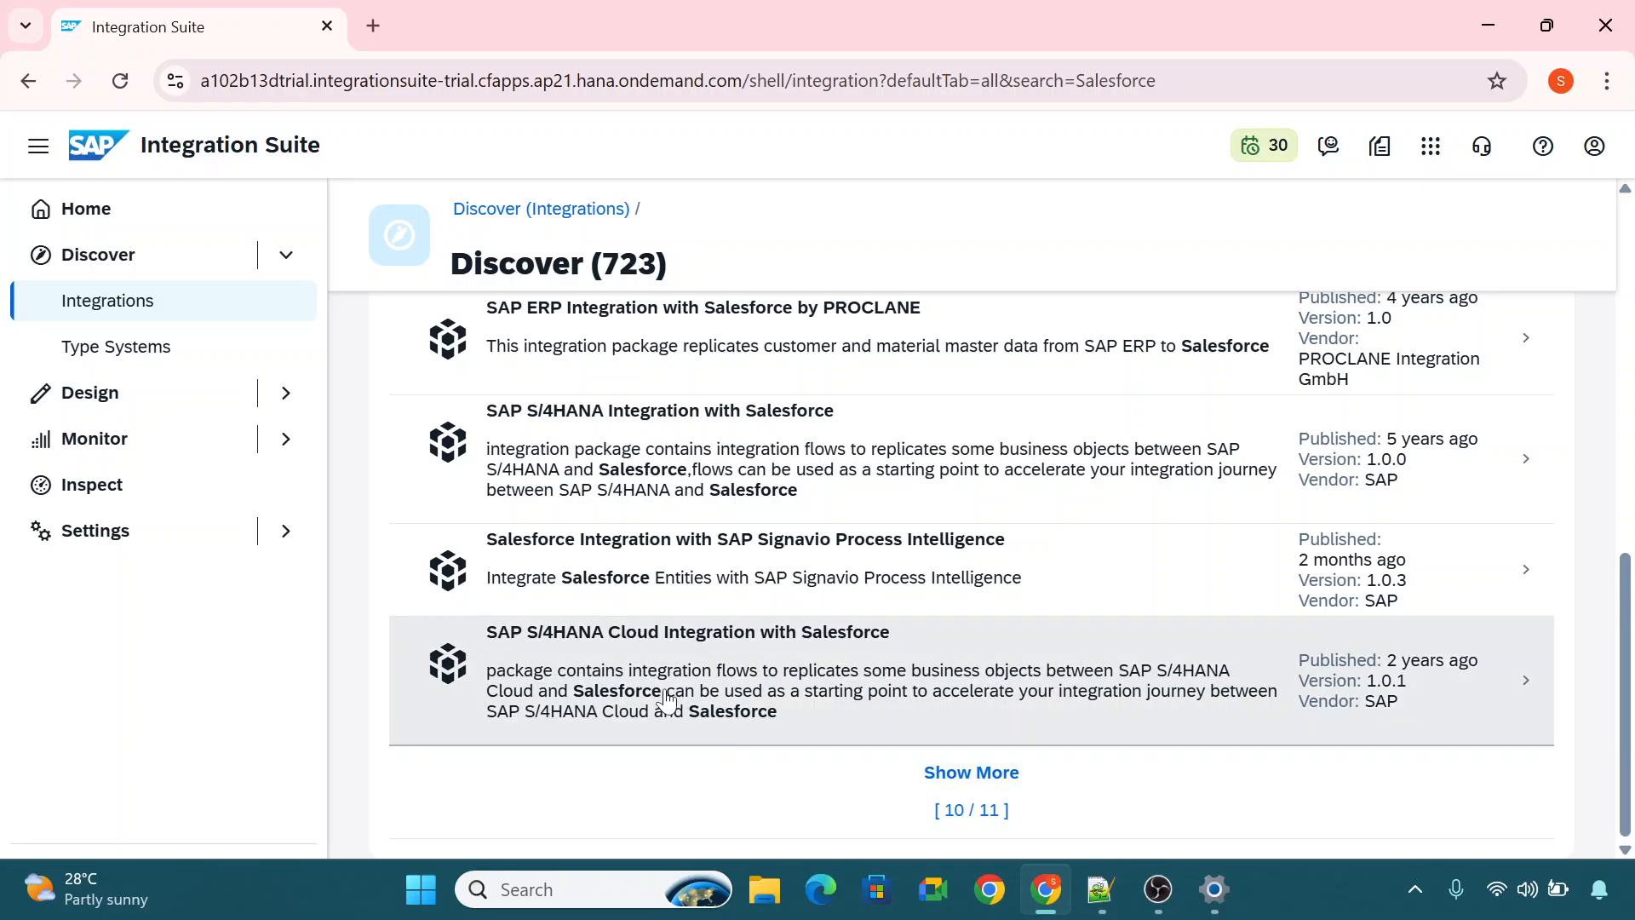
click(768, 678)
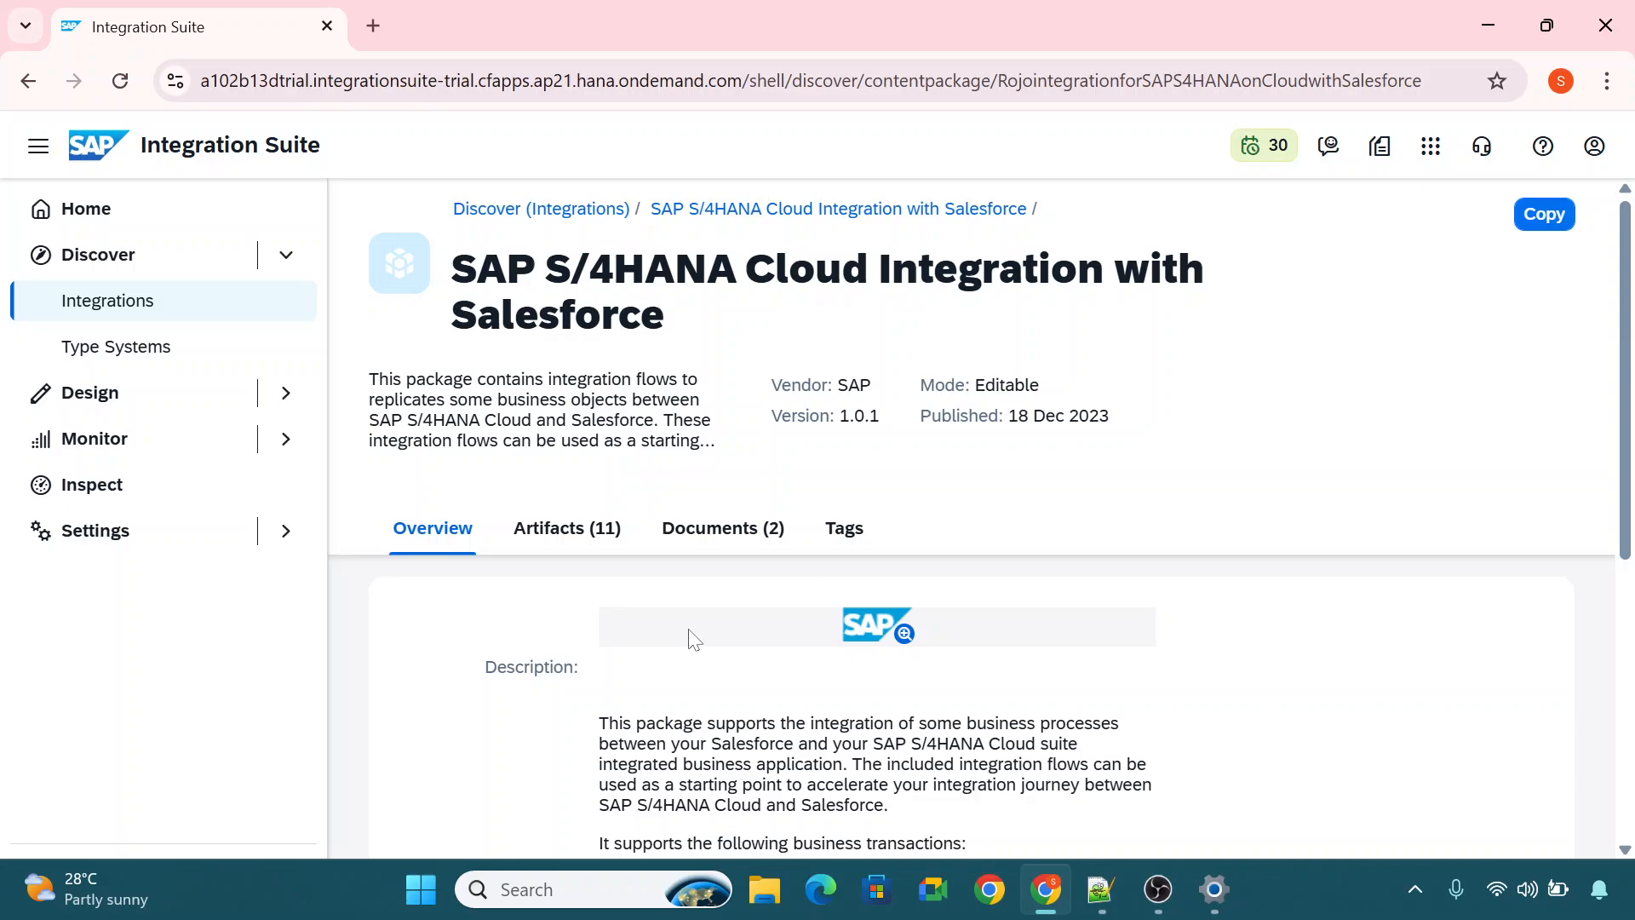
List the package's artifacts and open the integration flow Receive Product Availability from SAP S4HANA Cloud.
click(565, 529)
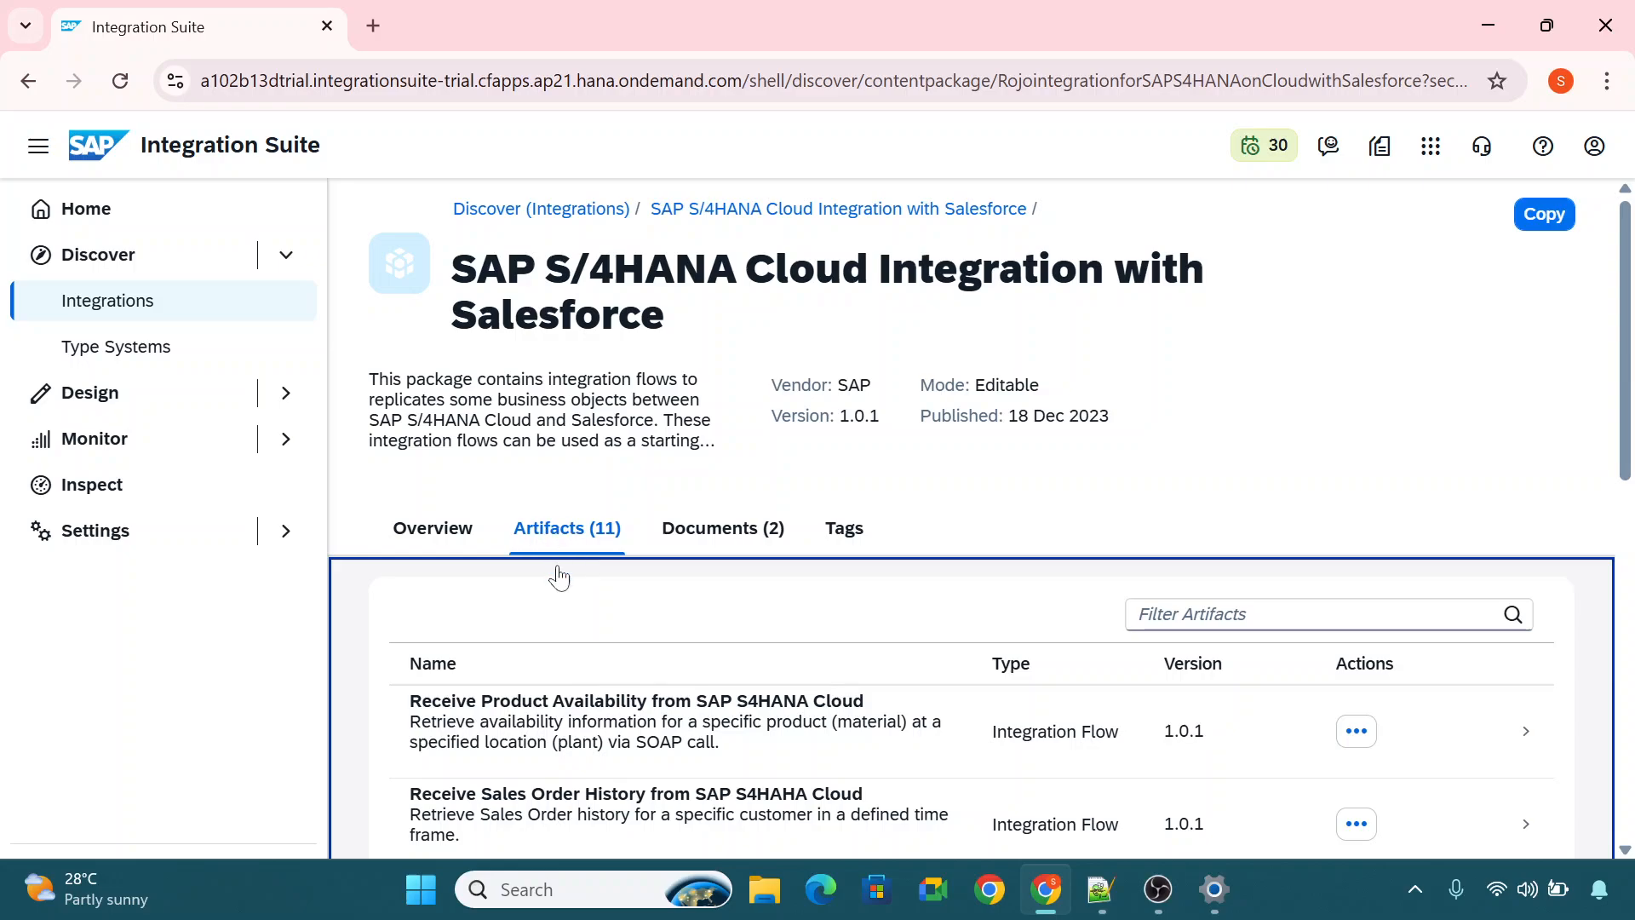
drag(1625, 395, 1614, 500)
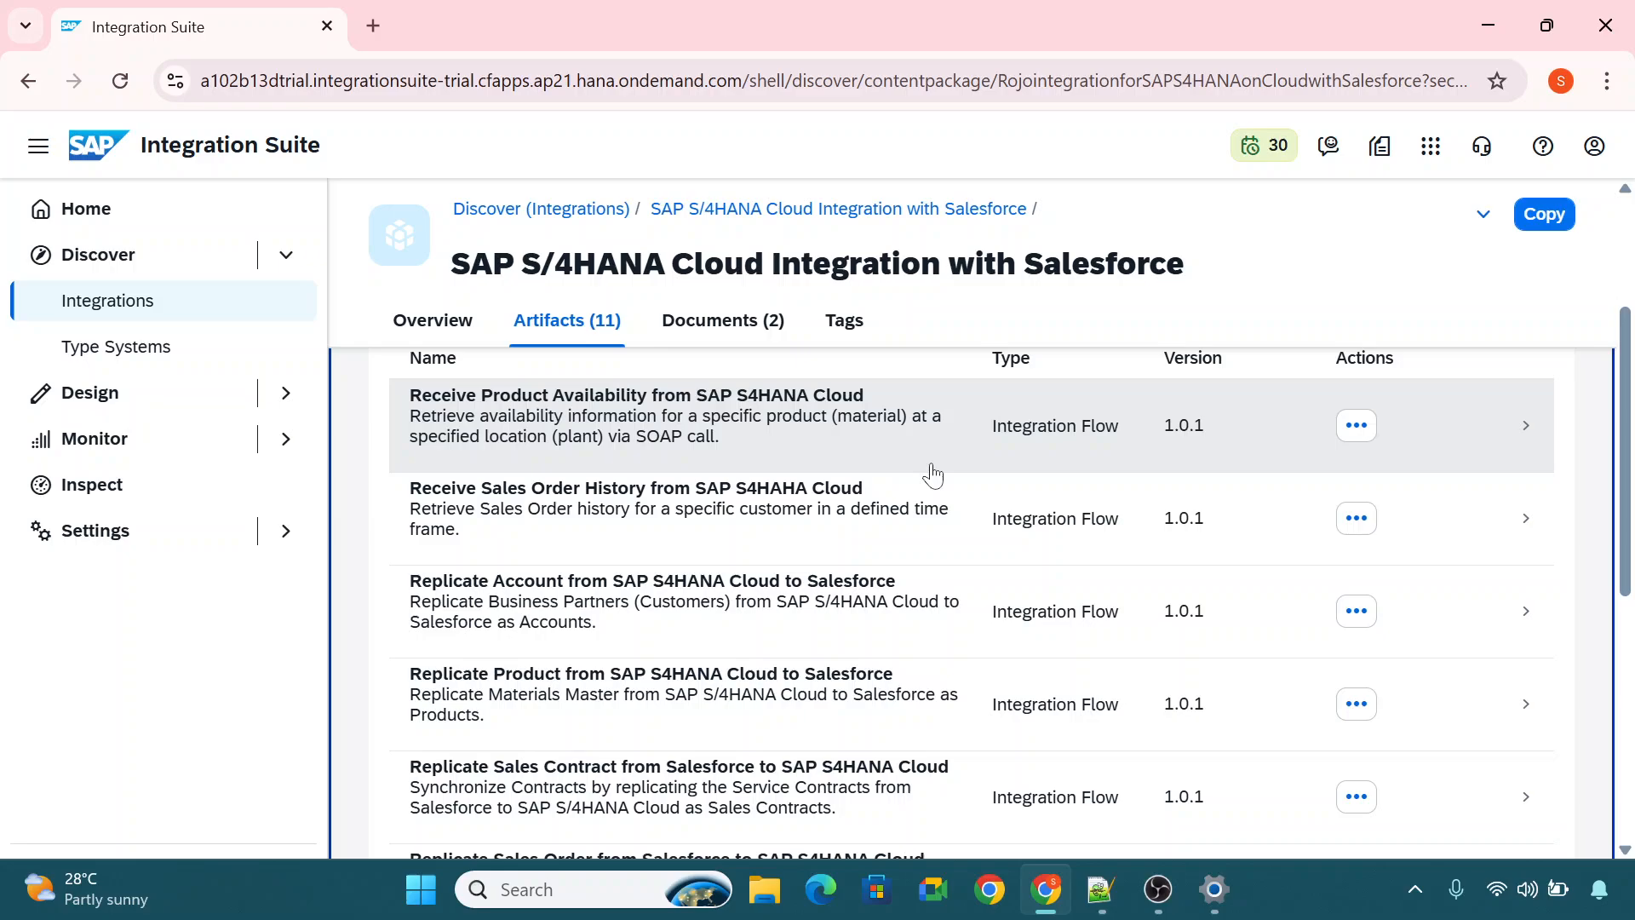
click(753, 415)
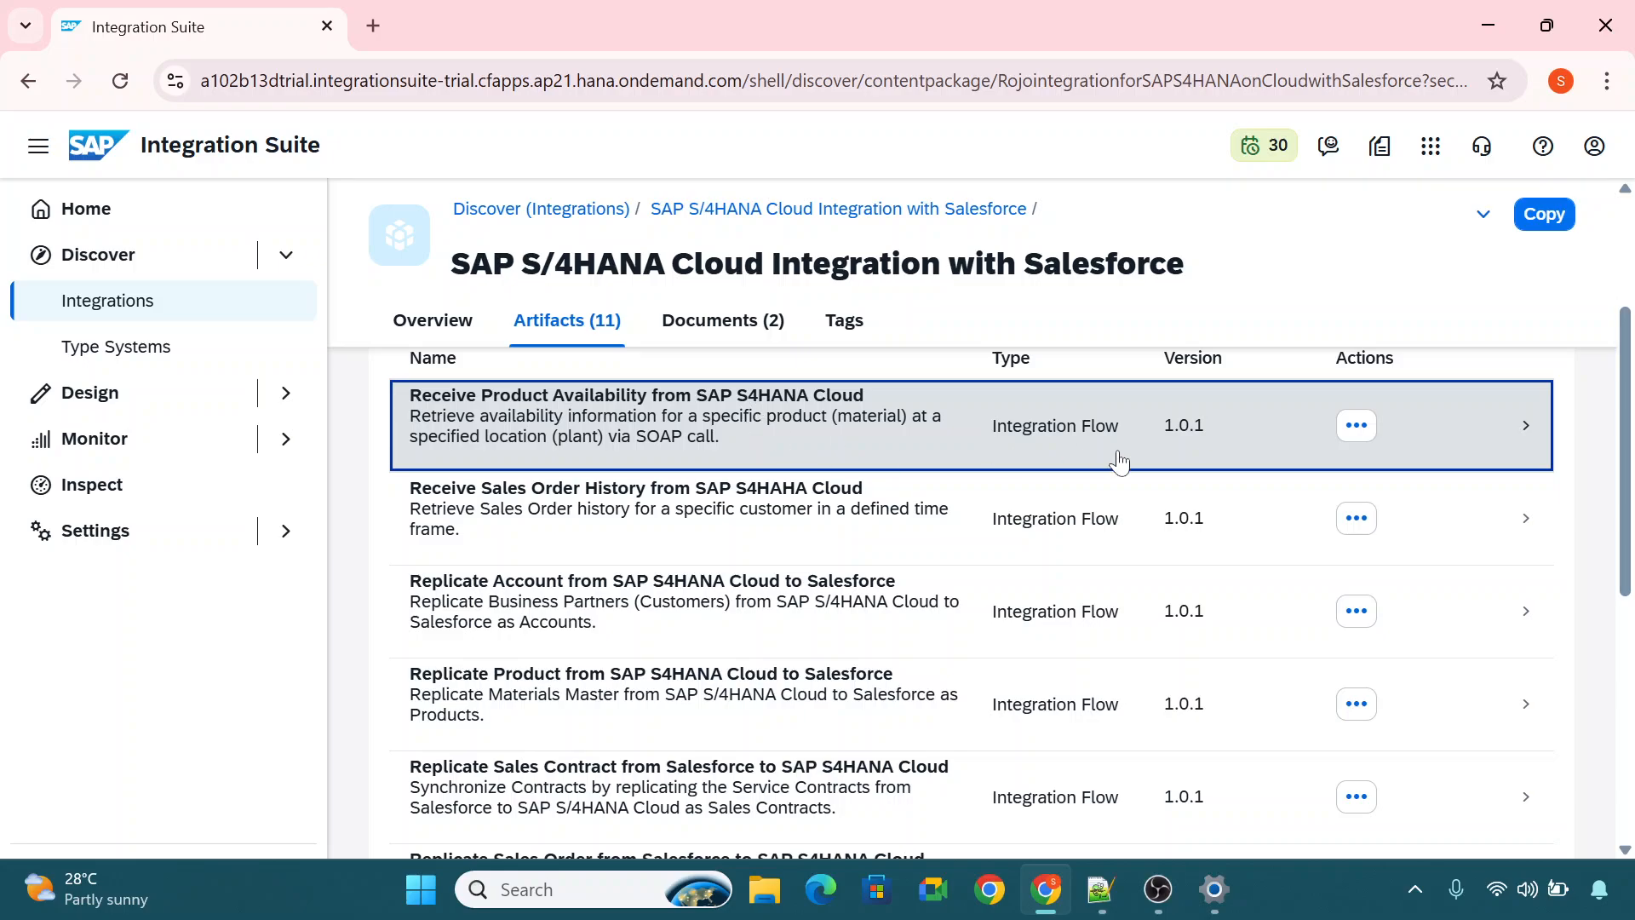
click(1037, 432)
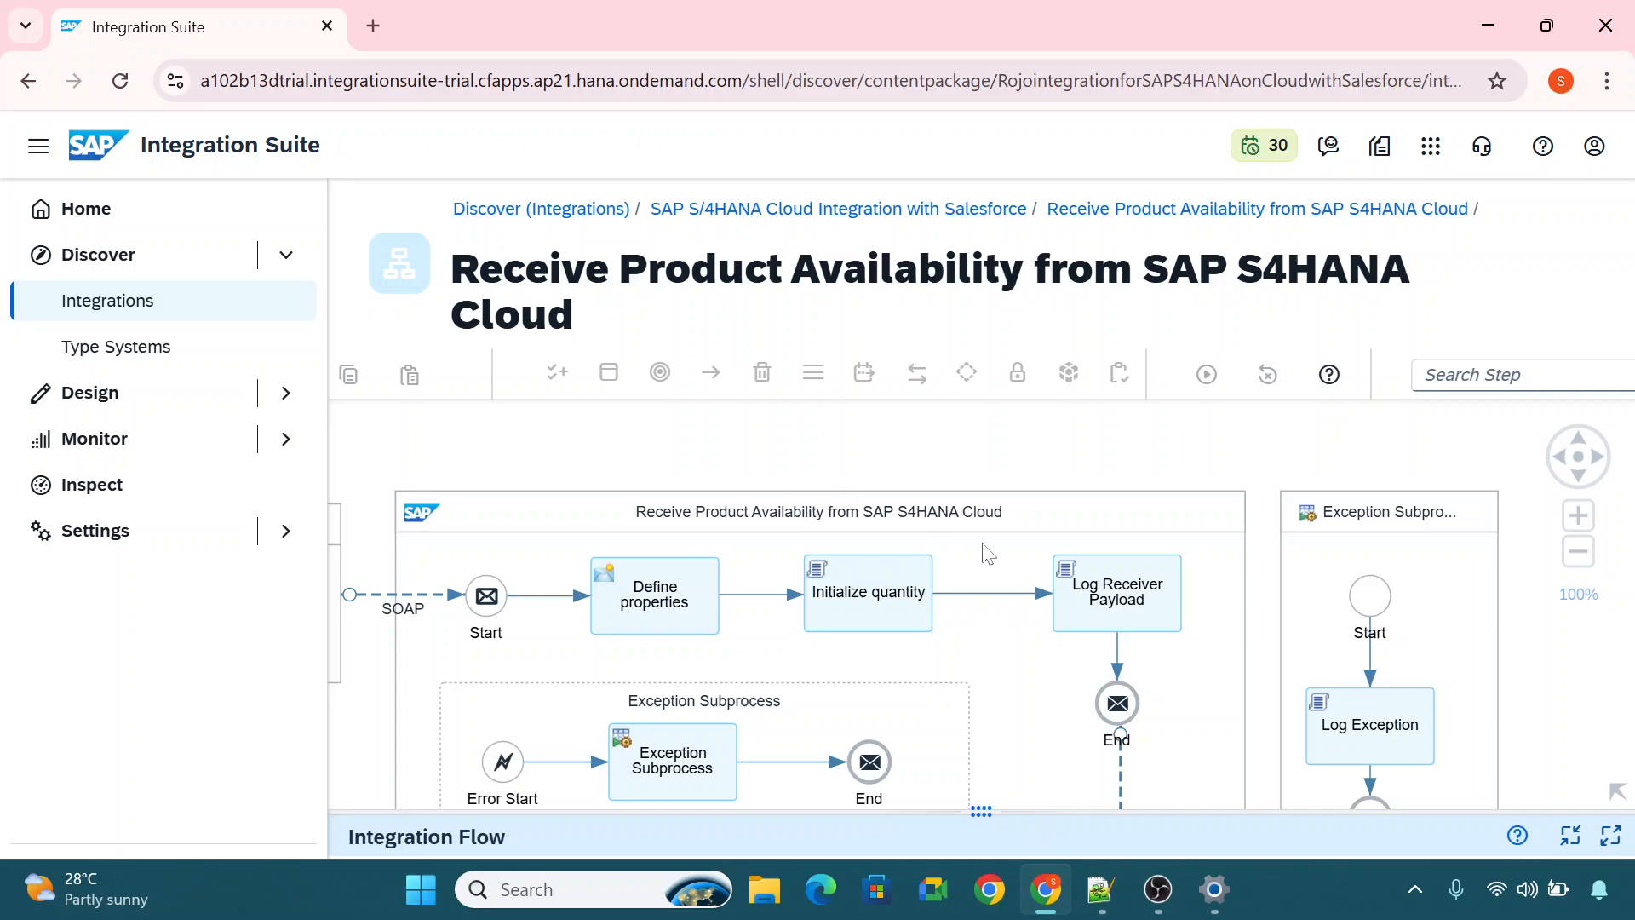
Collapse the side navigation and examine the integration flow from the Salesforce sender to the OData call.
click(39, 146)
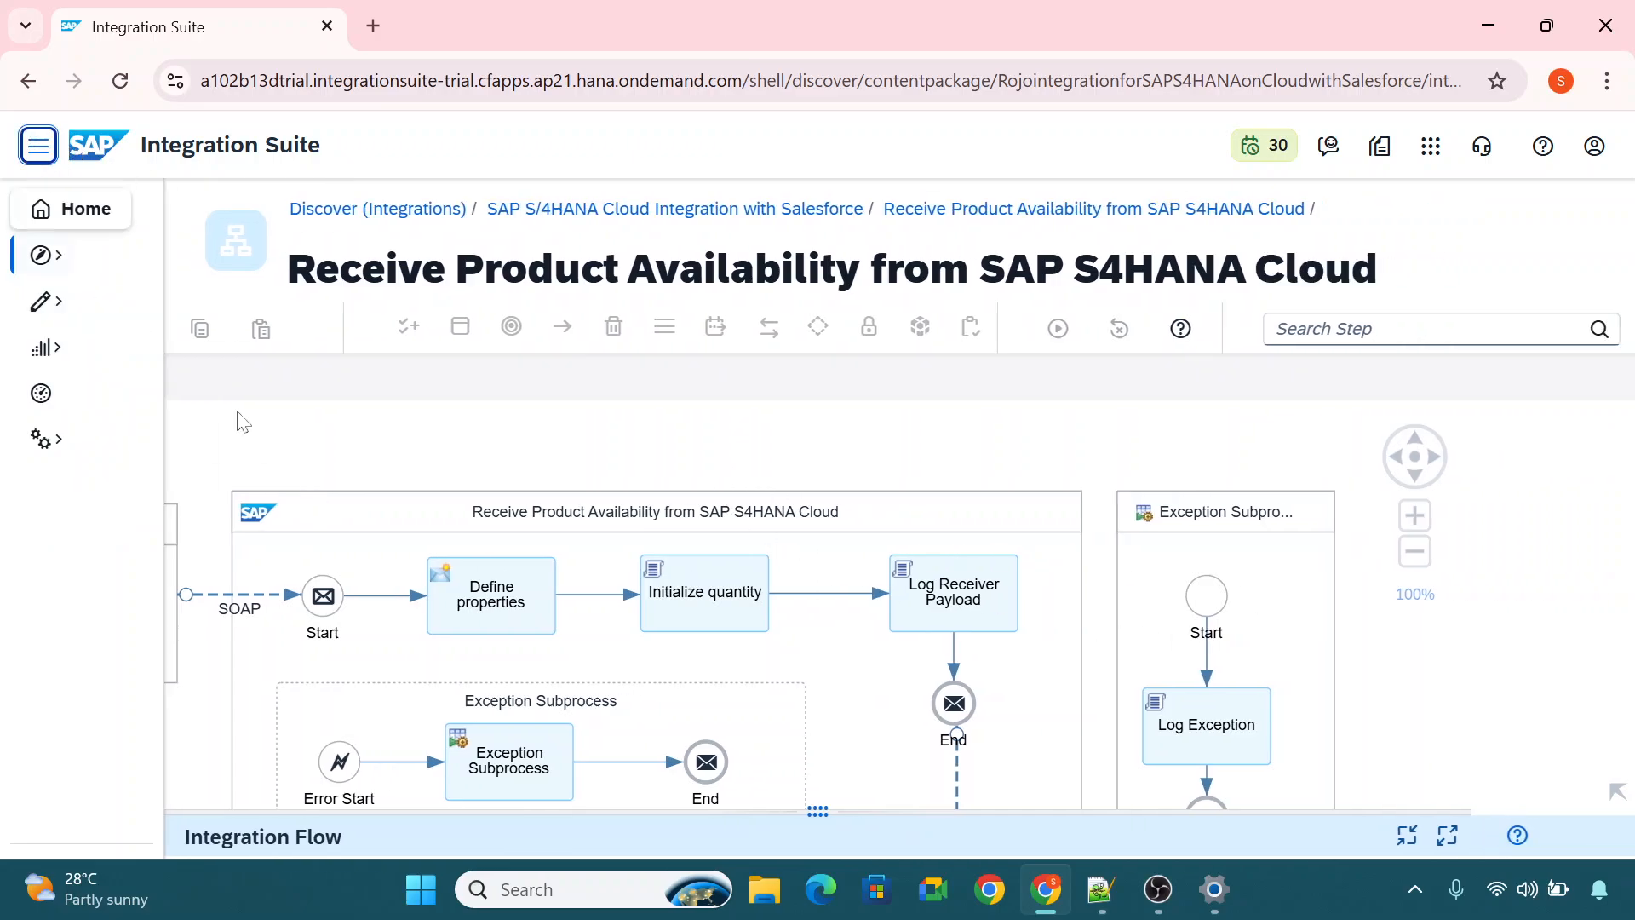
drag(1379, 642, 1601, 536)
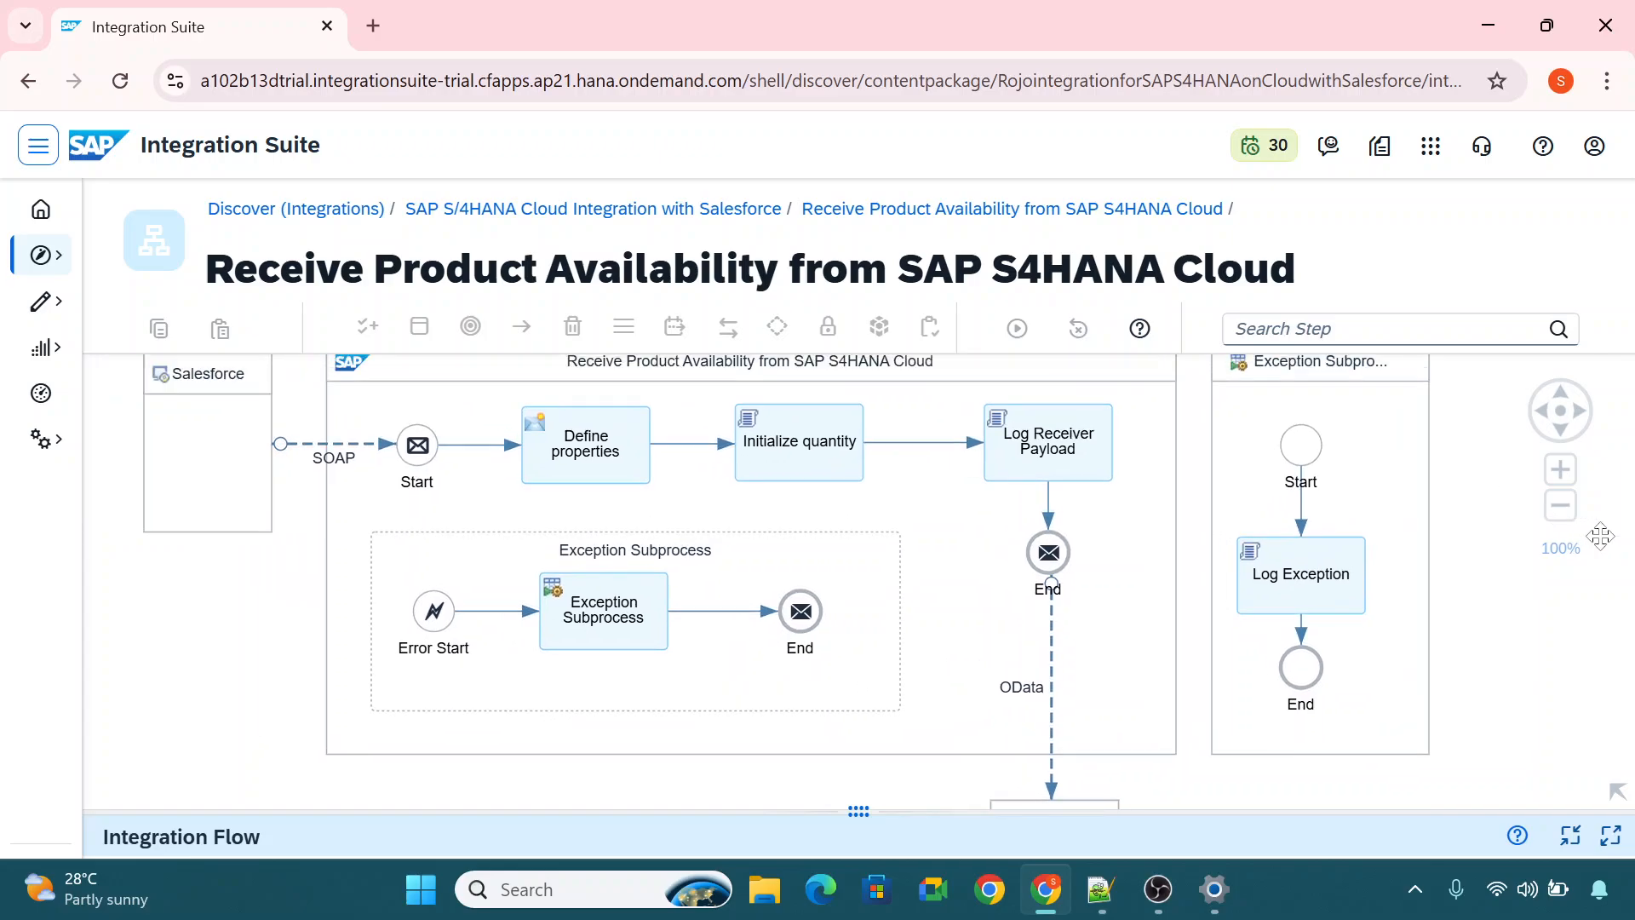
drag(1504, 661, 1400, 597)
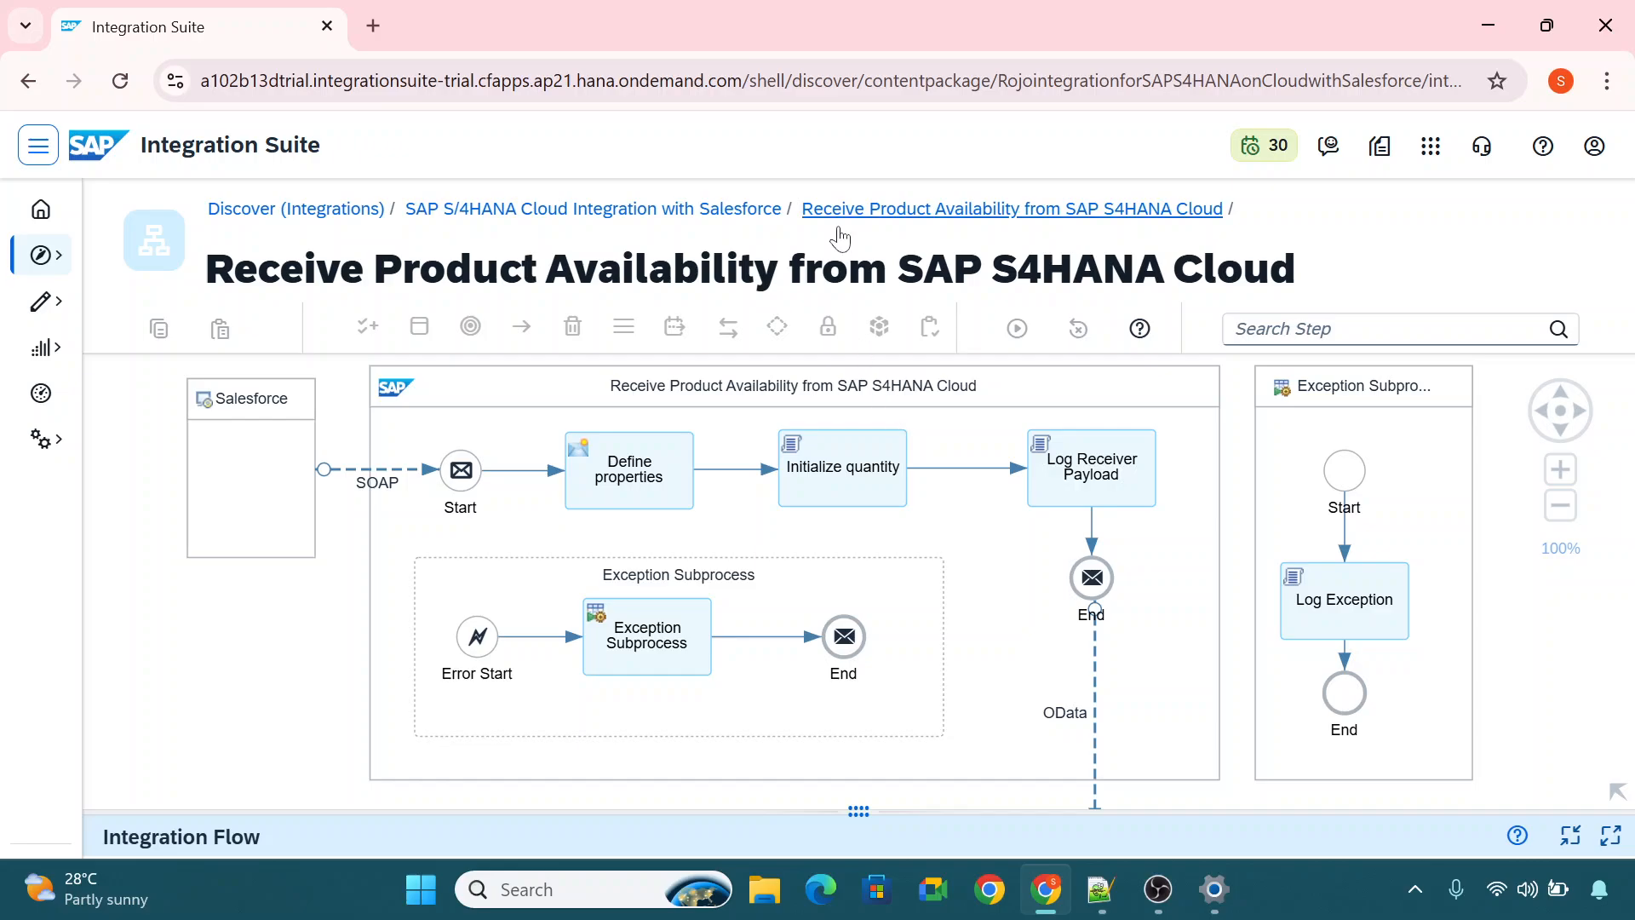
Return to the package SAP S/4HANA Cloud Integration with Salesforce and copy it into the design workspace.
click(638, 224)
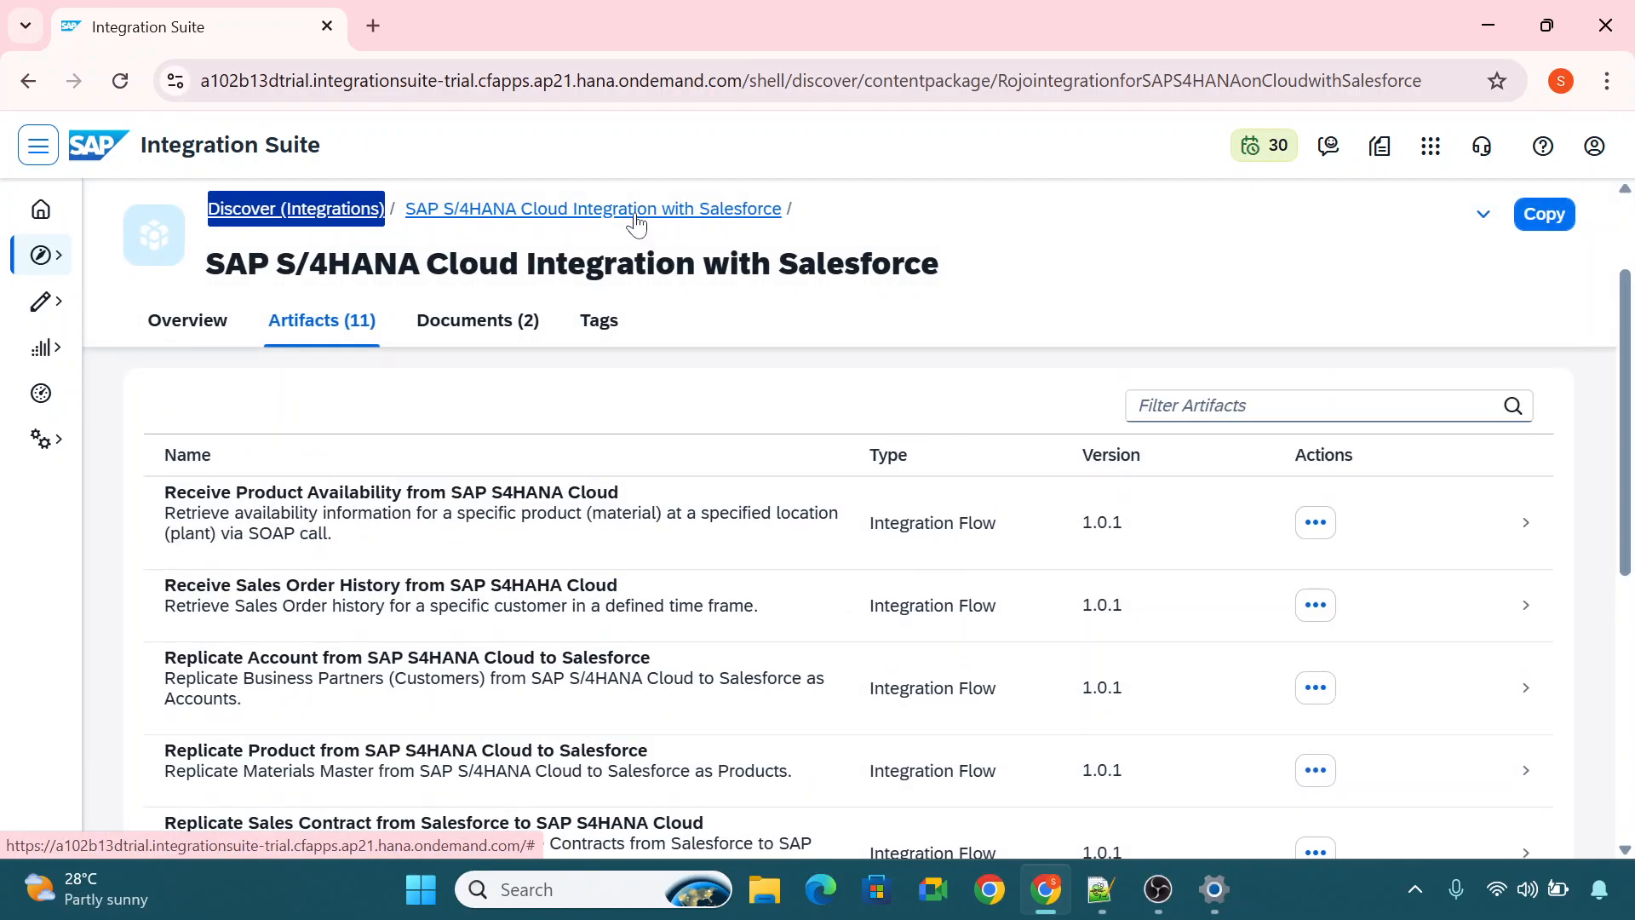
click(38, 146)
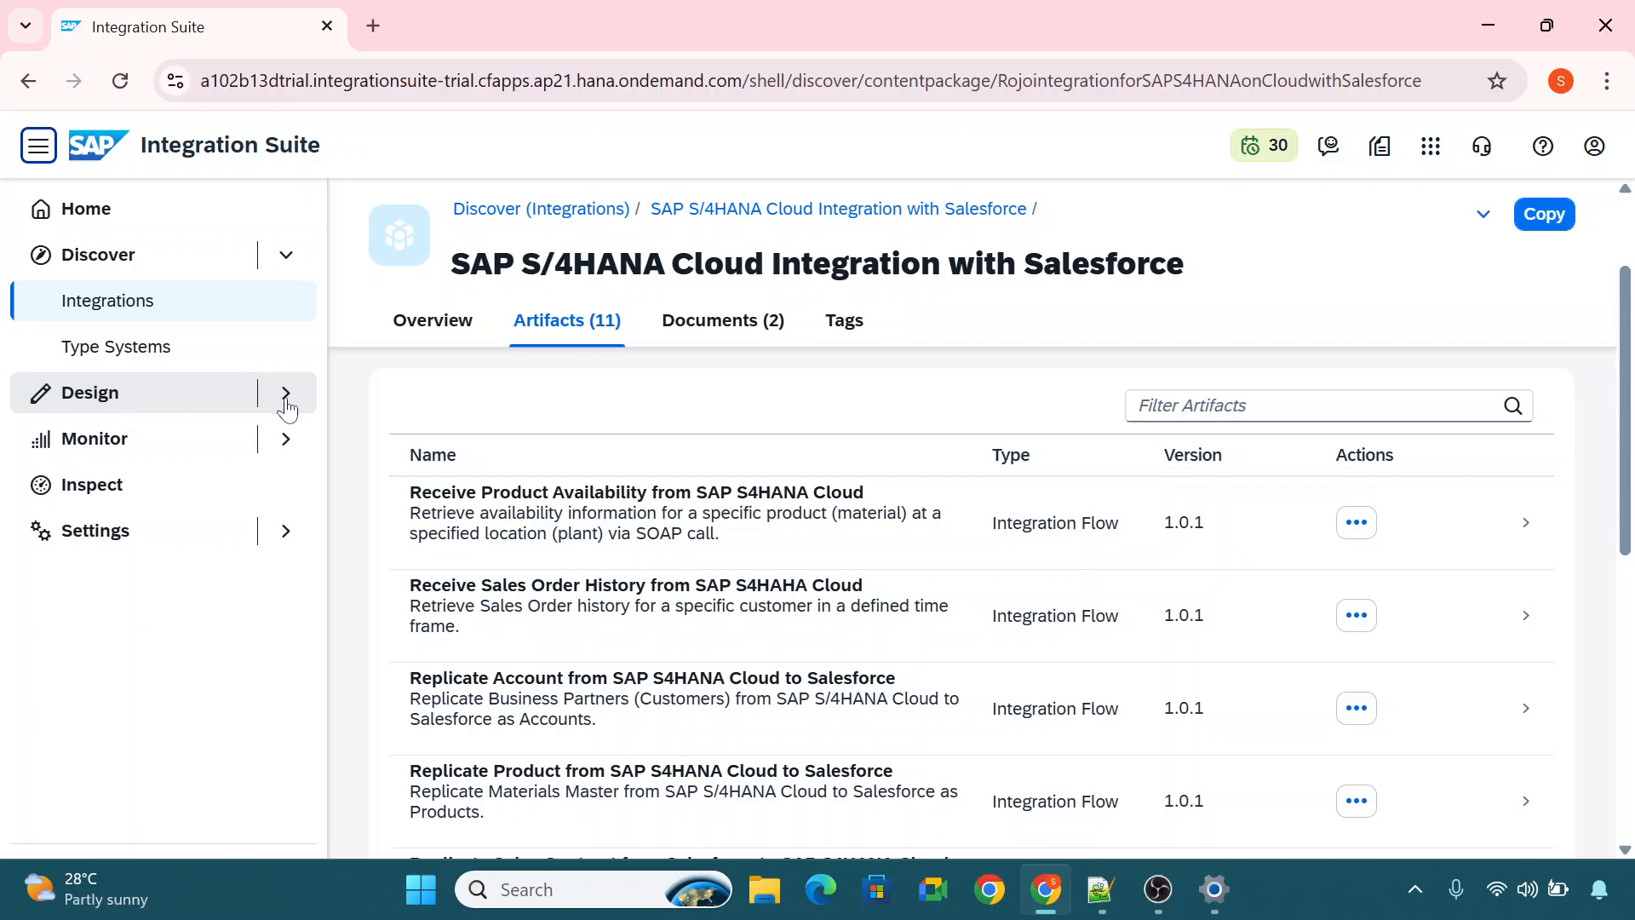
click(1548, 220)
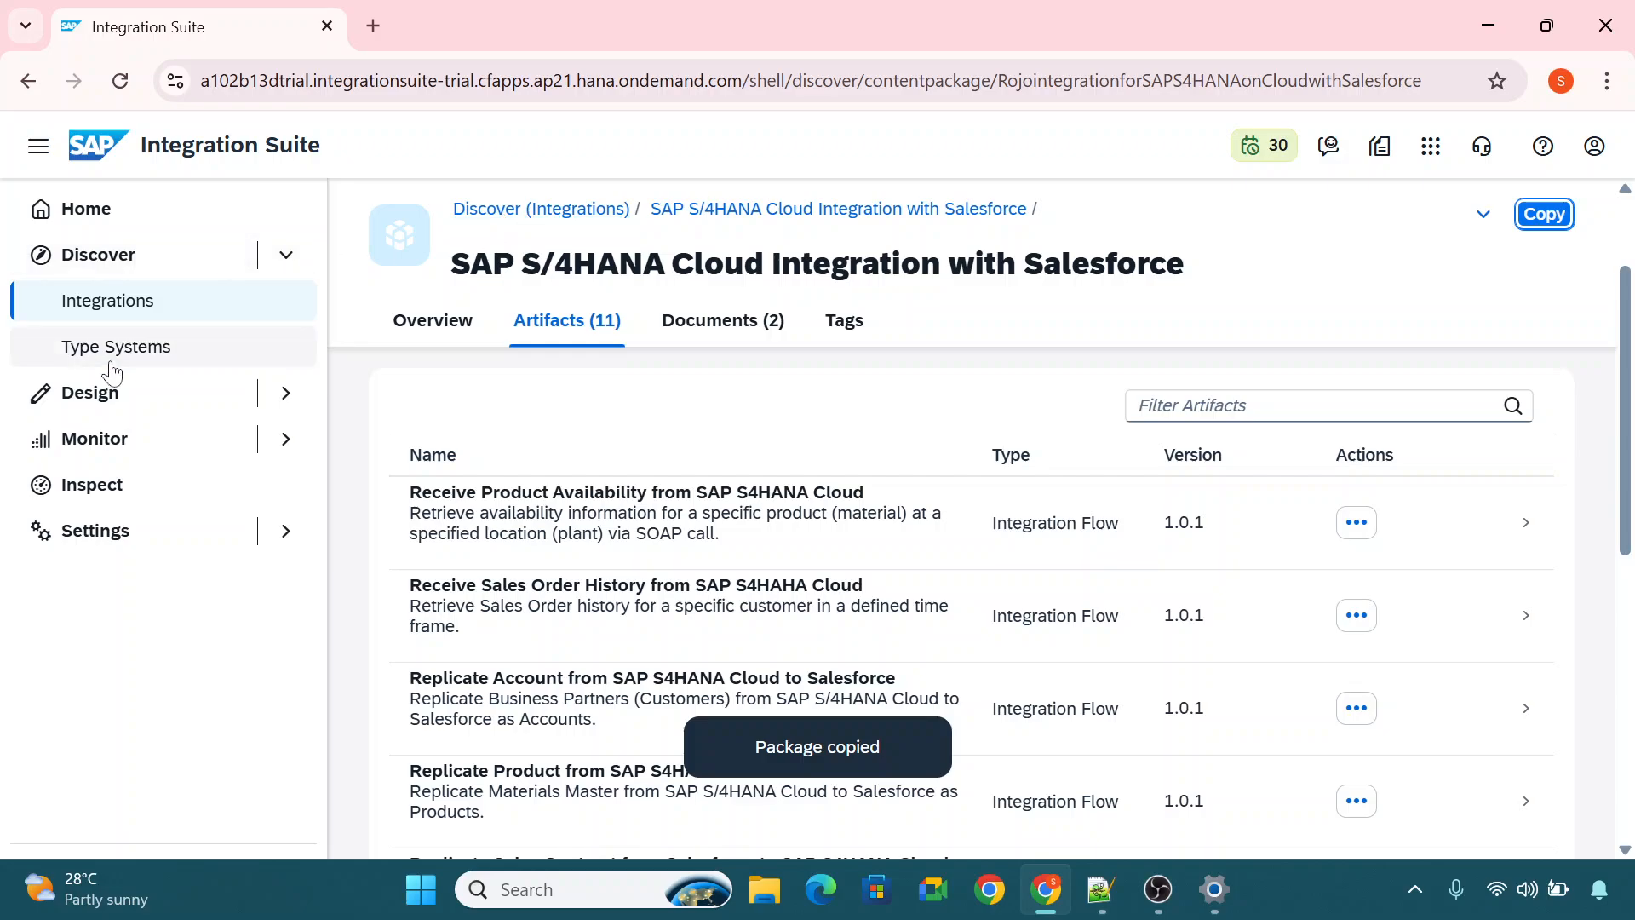
Open the copied Salesforce package under Integrations and APIs in Design and look through its artifacts.
click(118, 390)
click(146, 436)
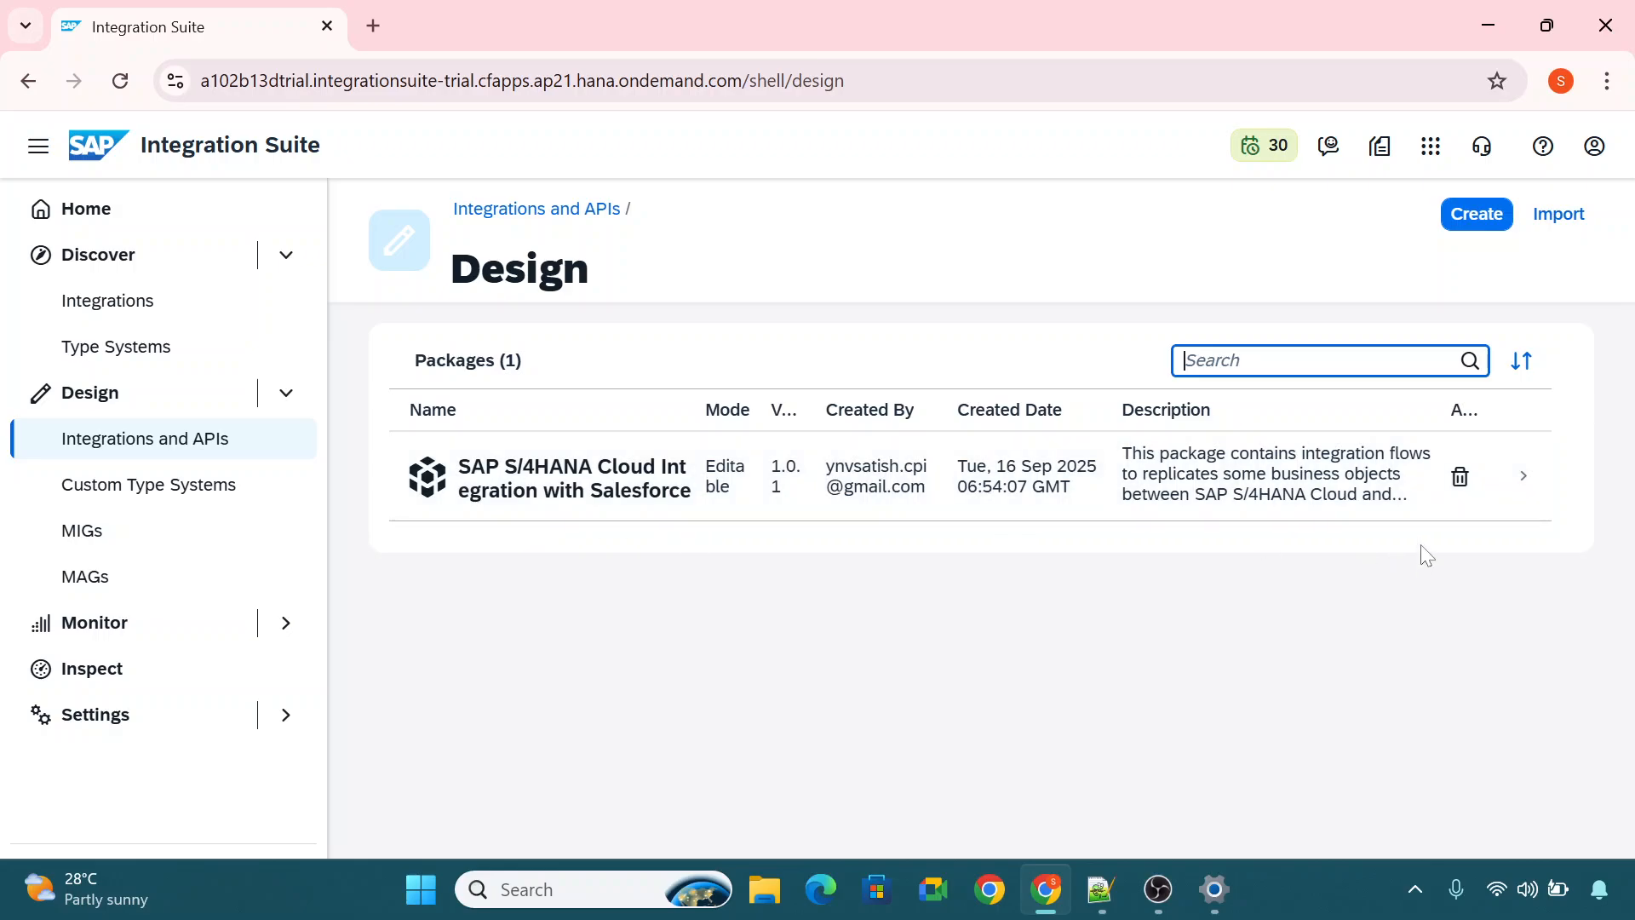
click(649, 482)
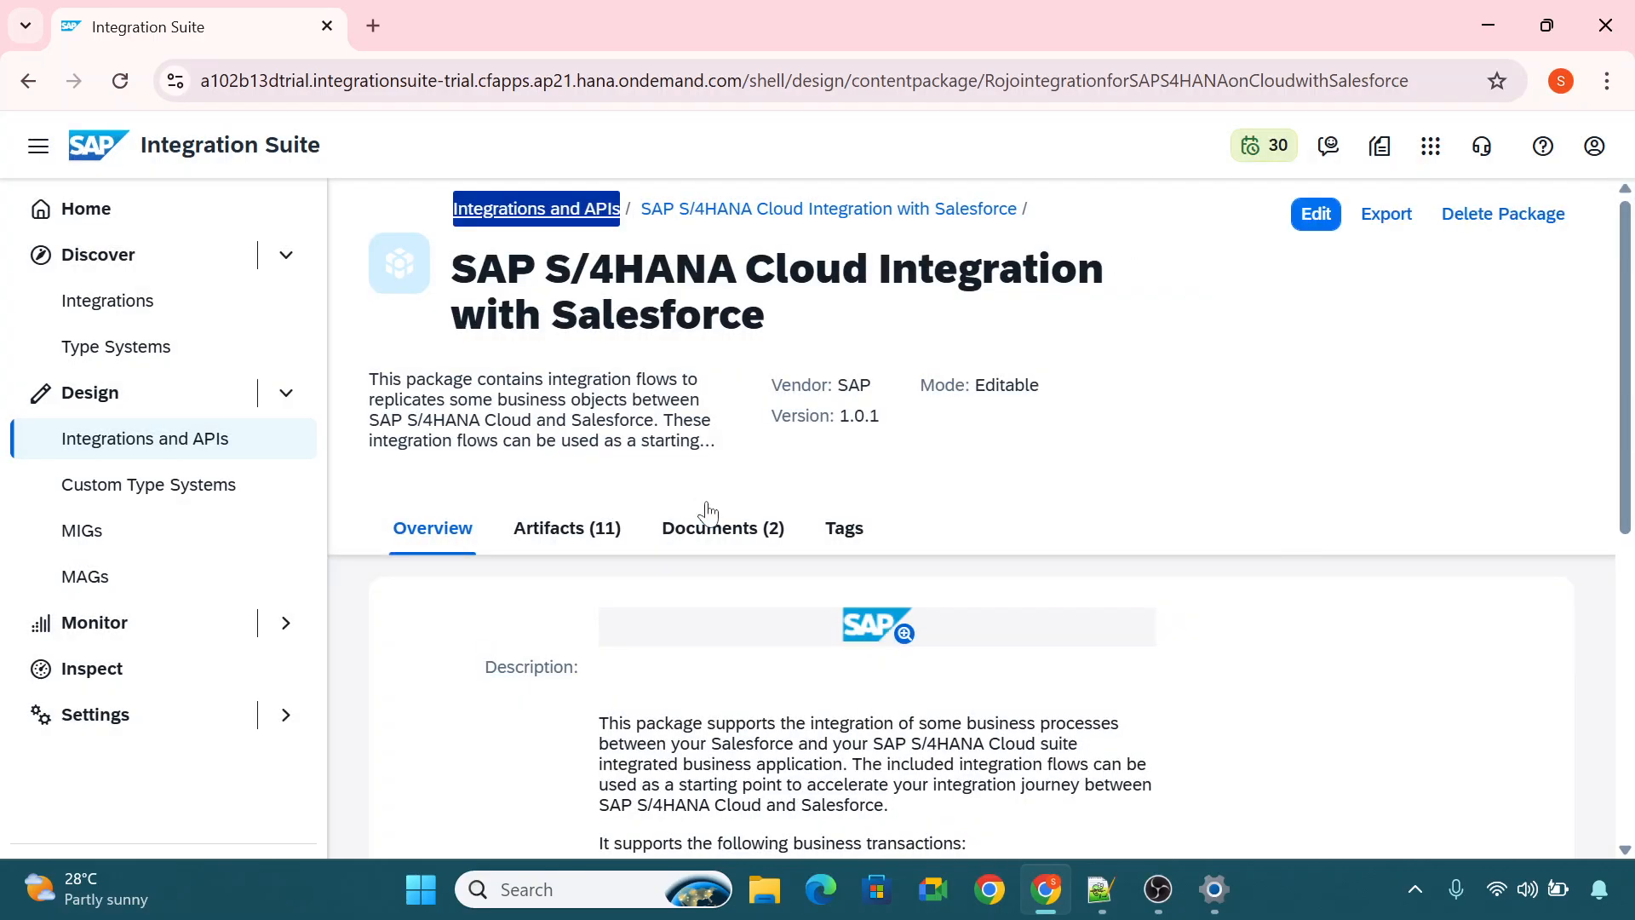
click(601, 537)
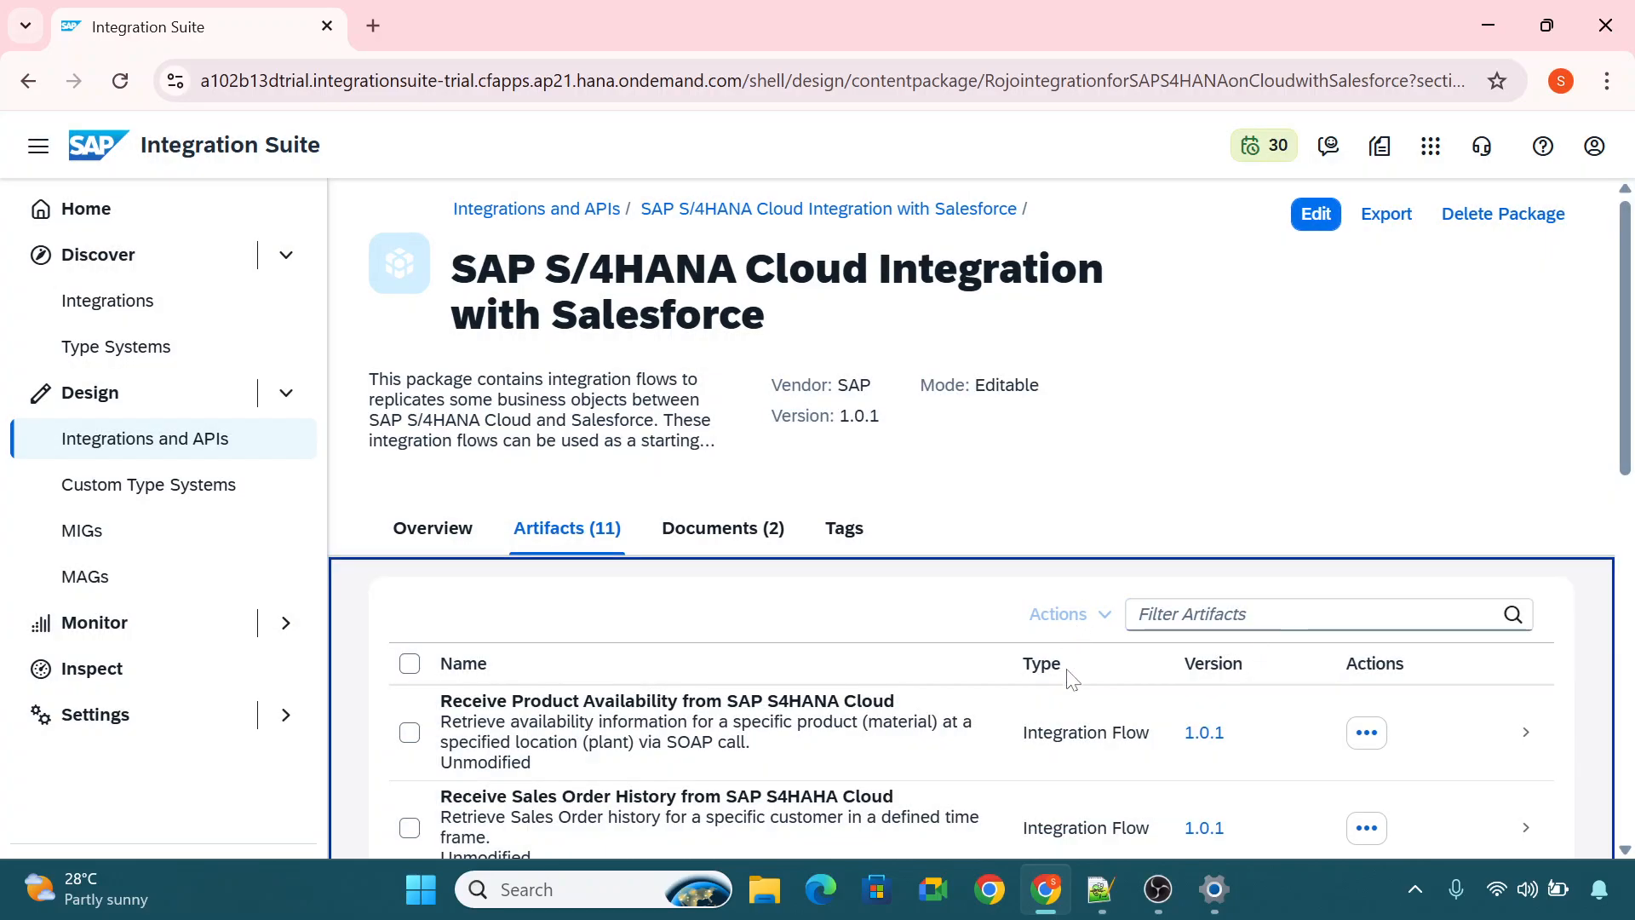
scroll(885, 684, down, 5)
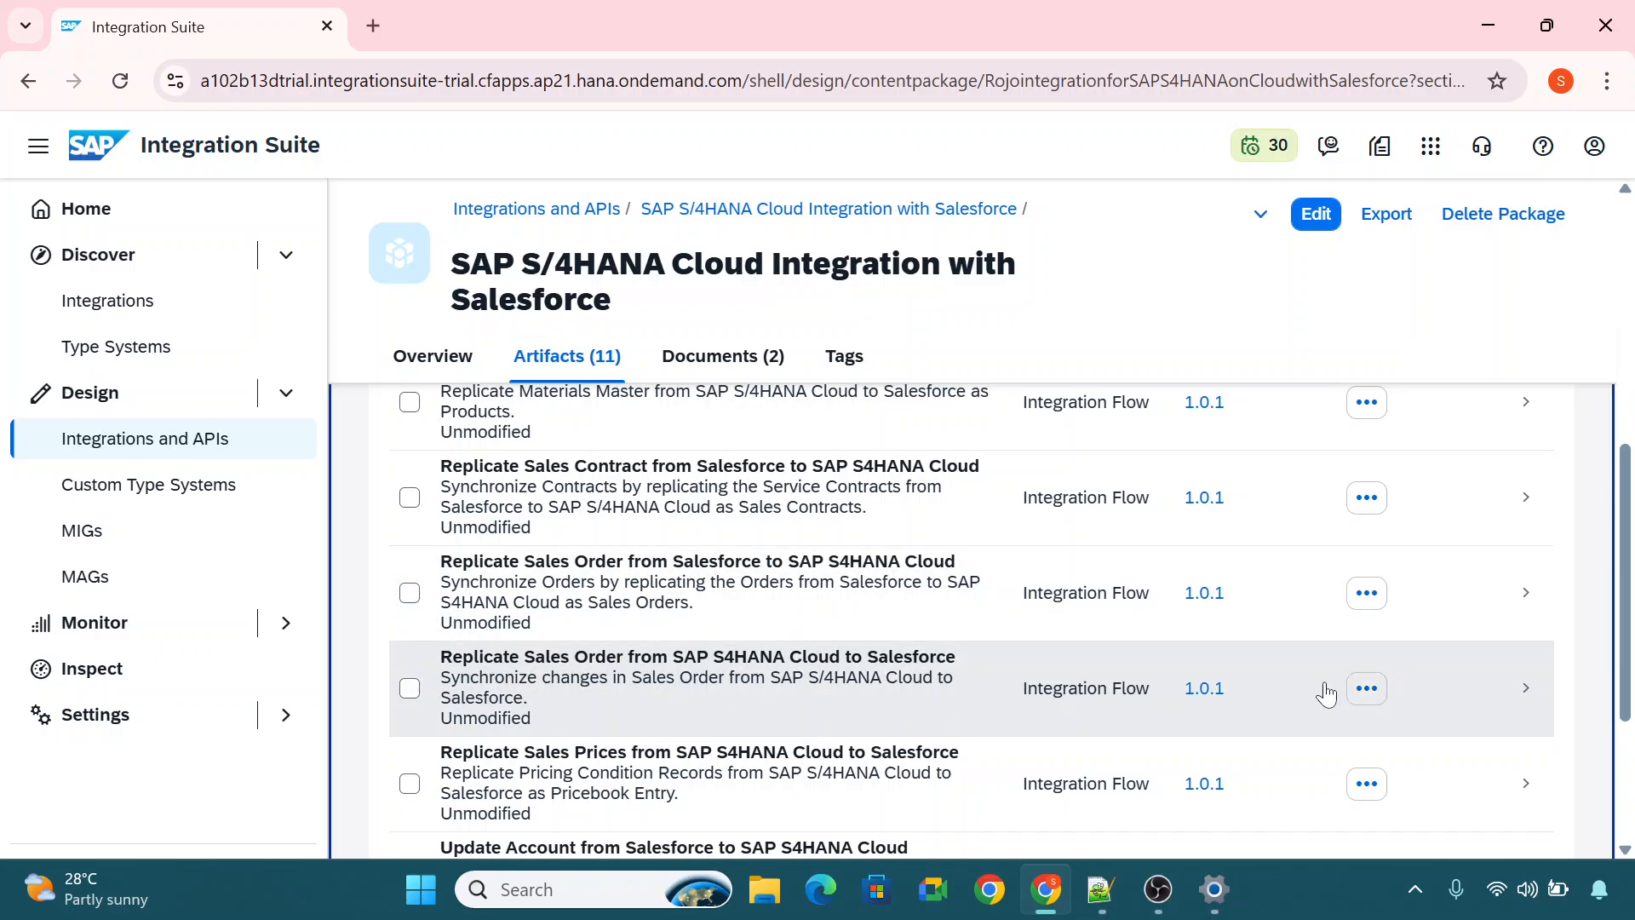
scroll(1161, 624, up, 5)
scroll(1087, 642, down, 4)
scroll(1161, 624, up, 4)
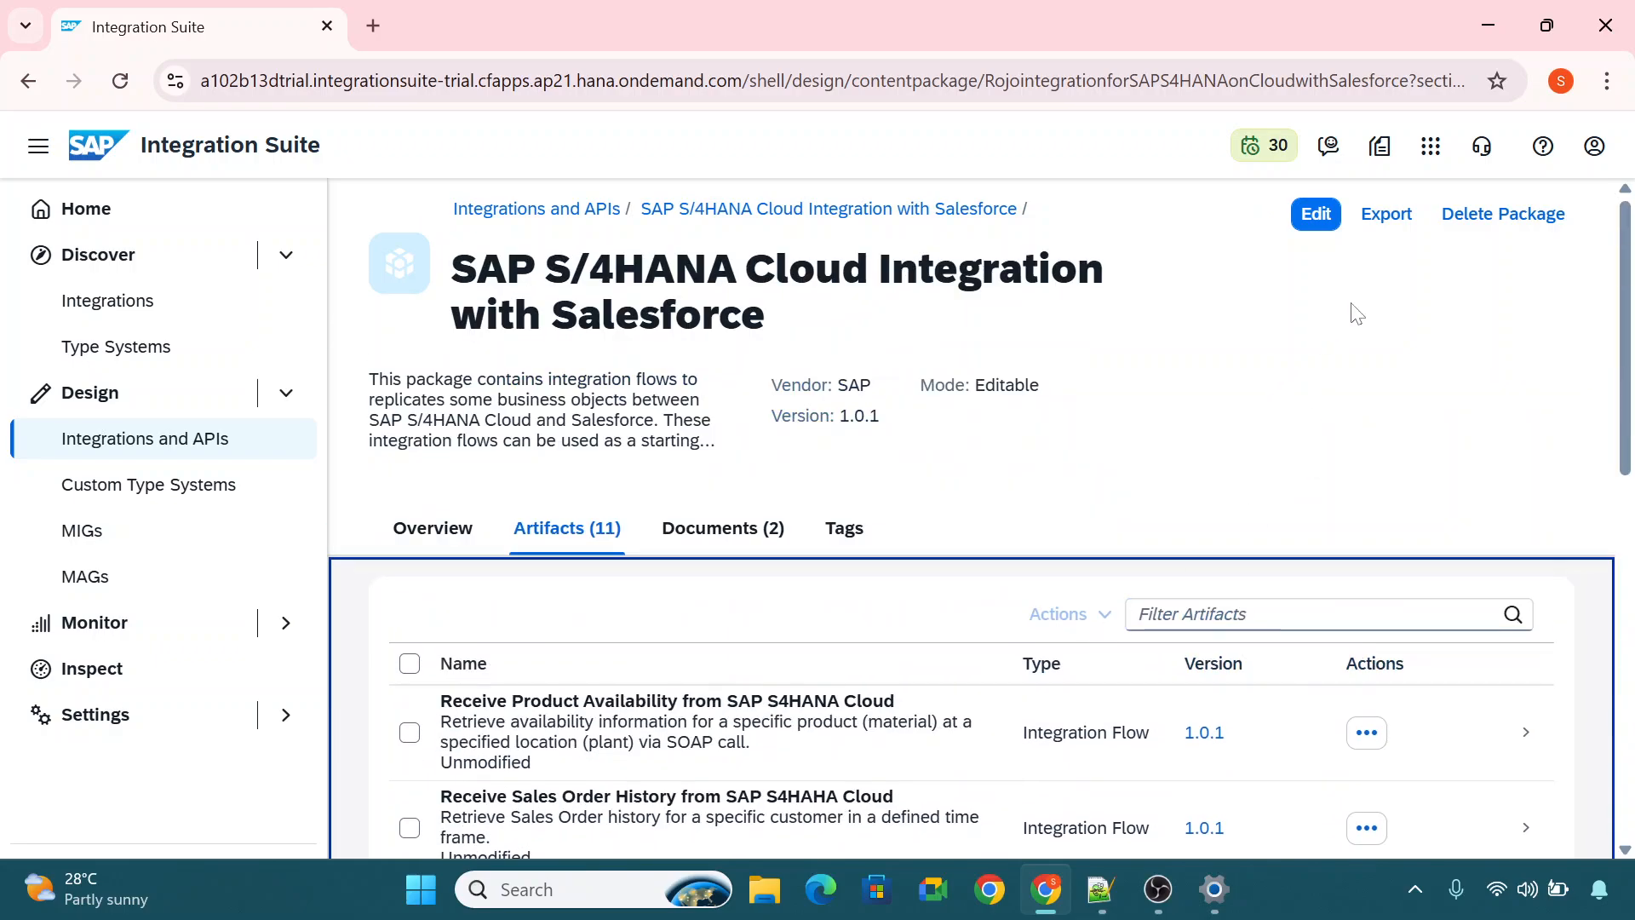
click(1316, 219)
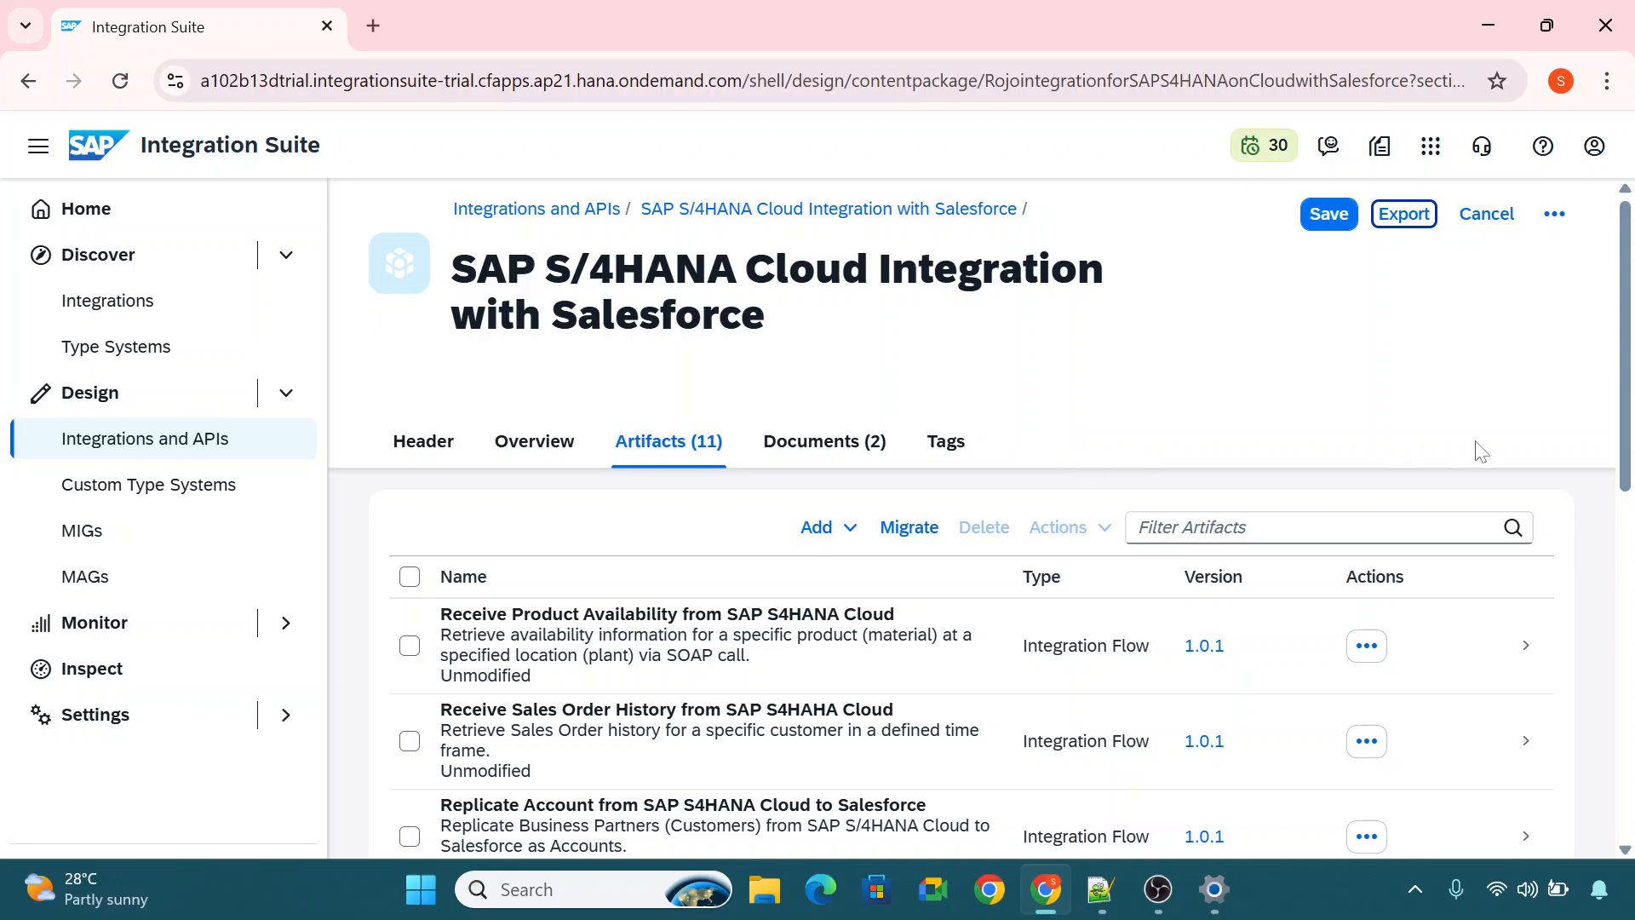
drag(1625, 364, 1630, 312)
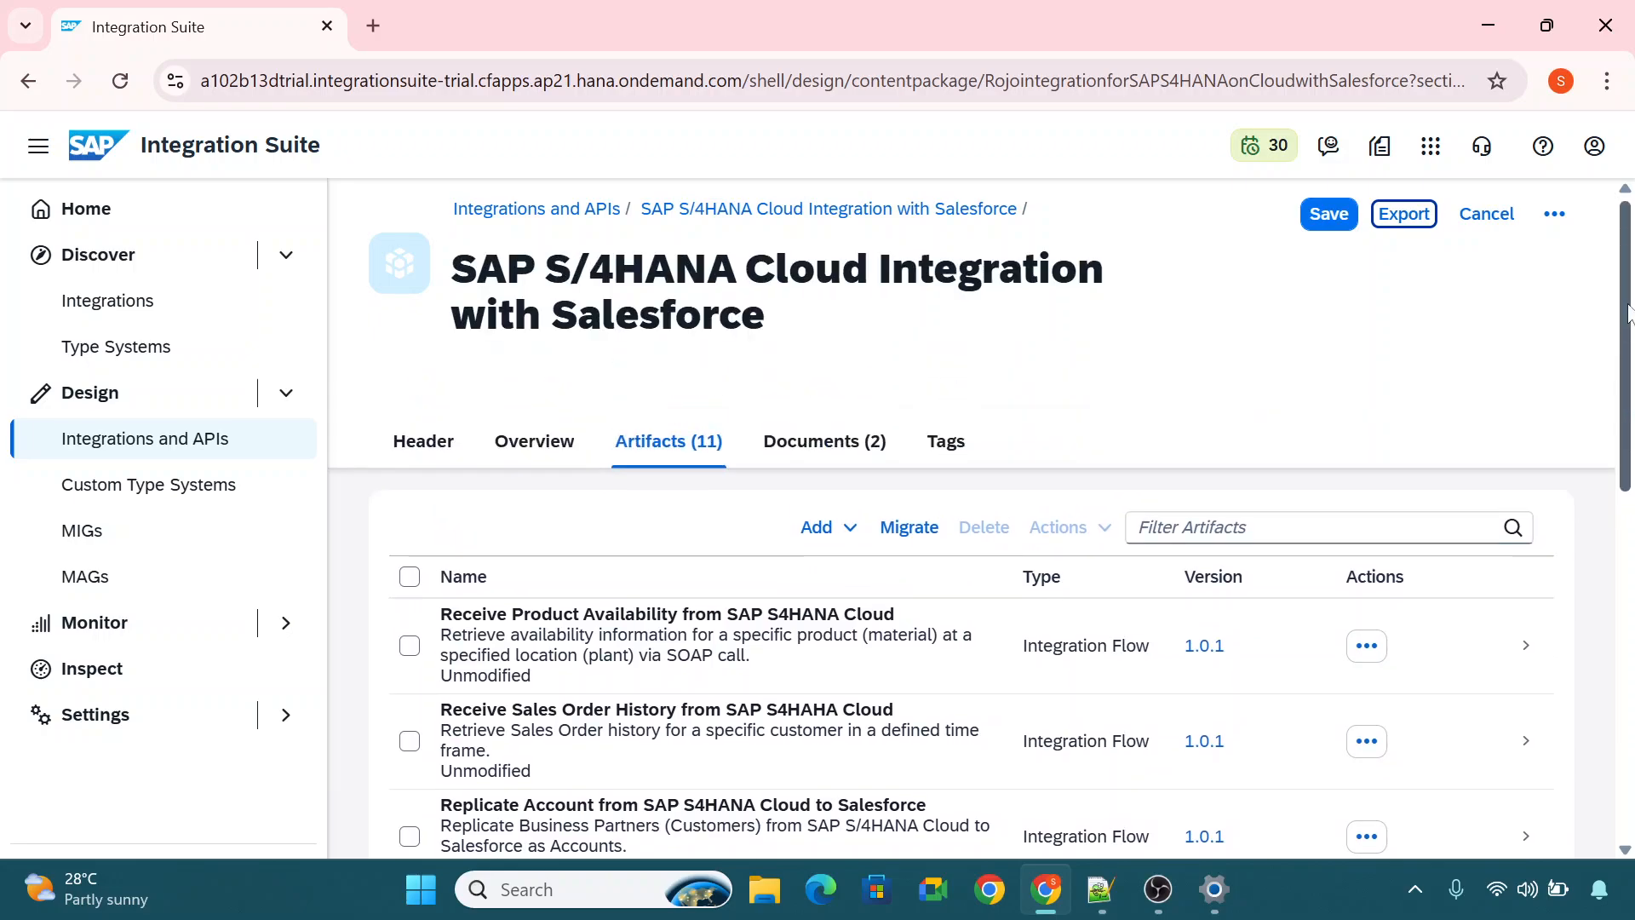
click(1506, 224)
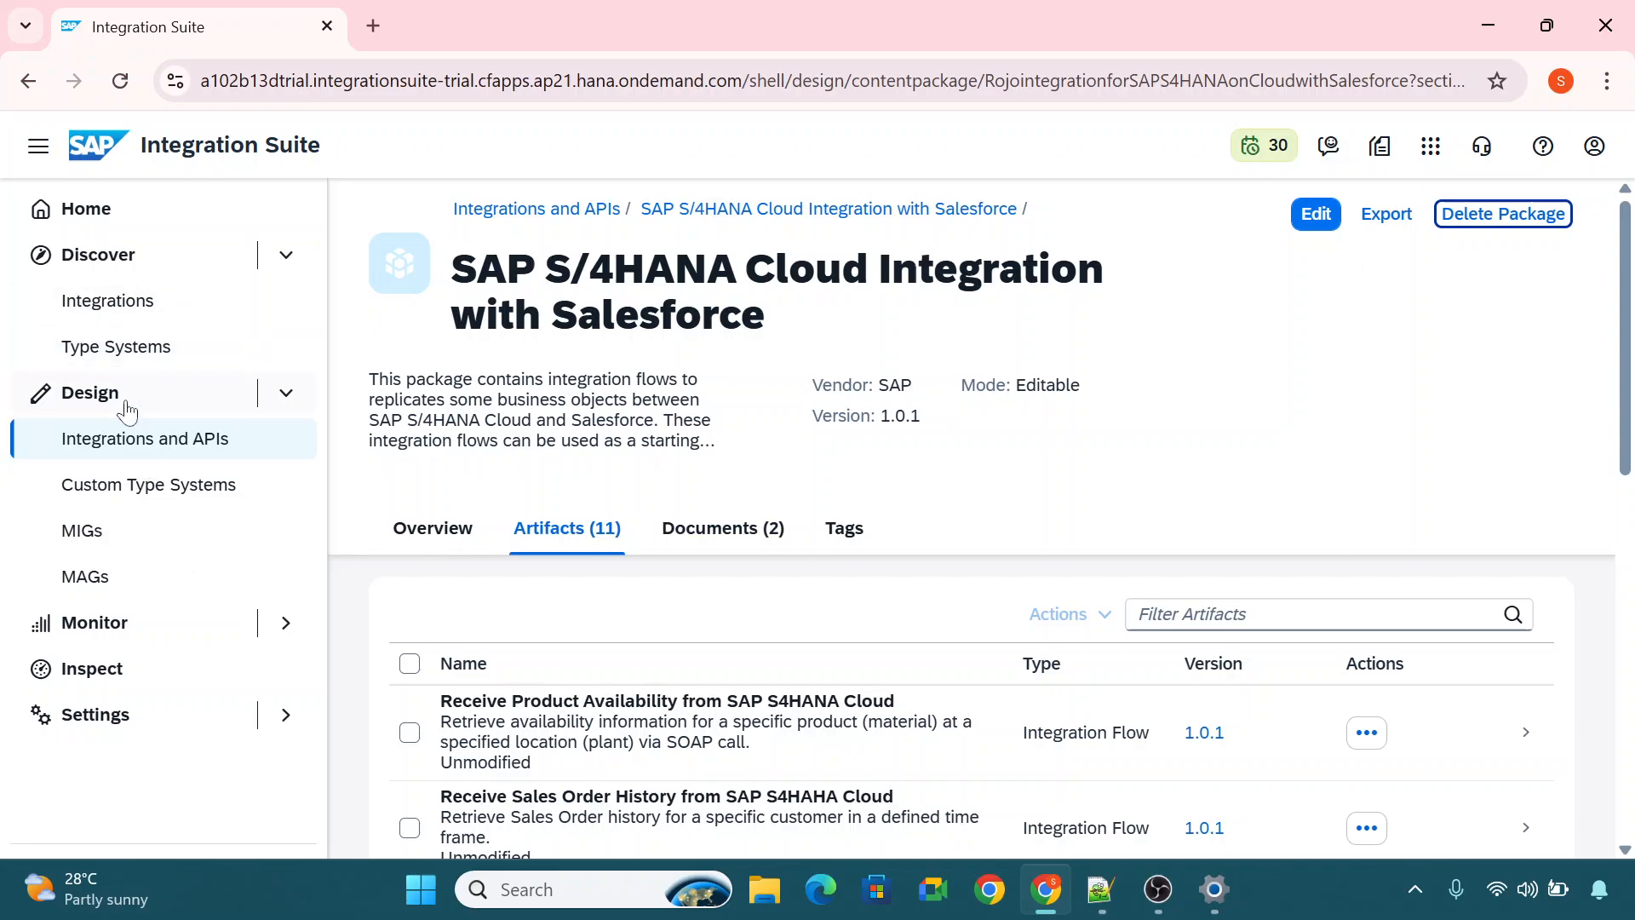
click(105, 443)
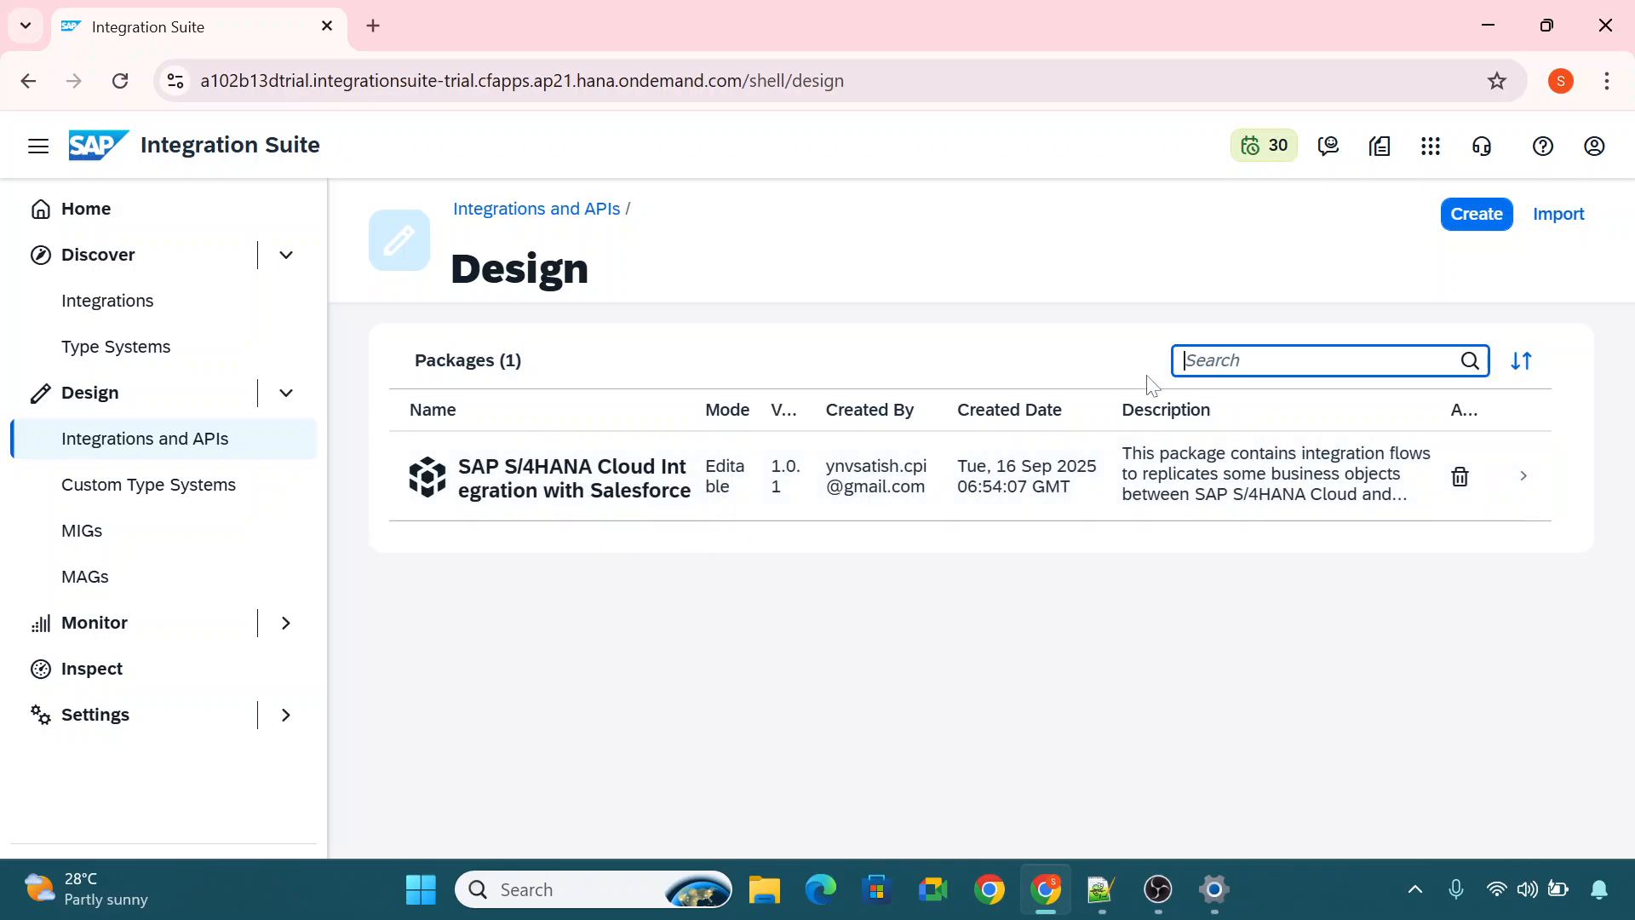
click(1499, 229)
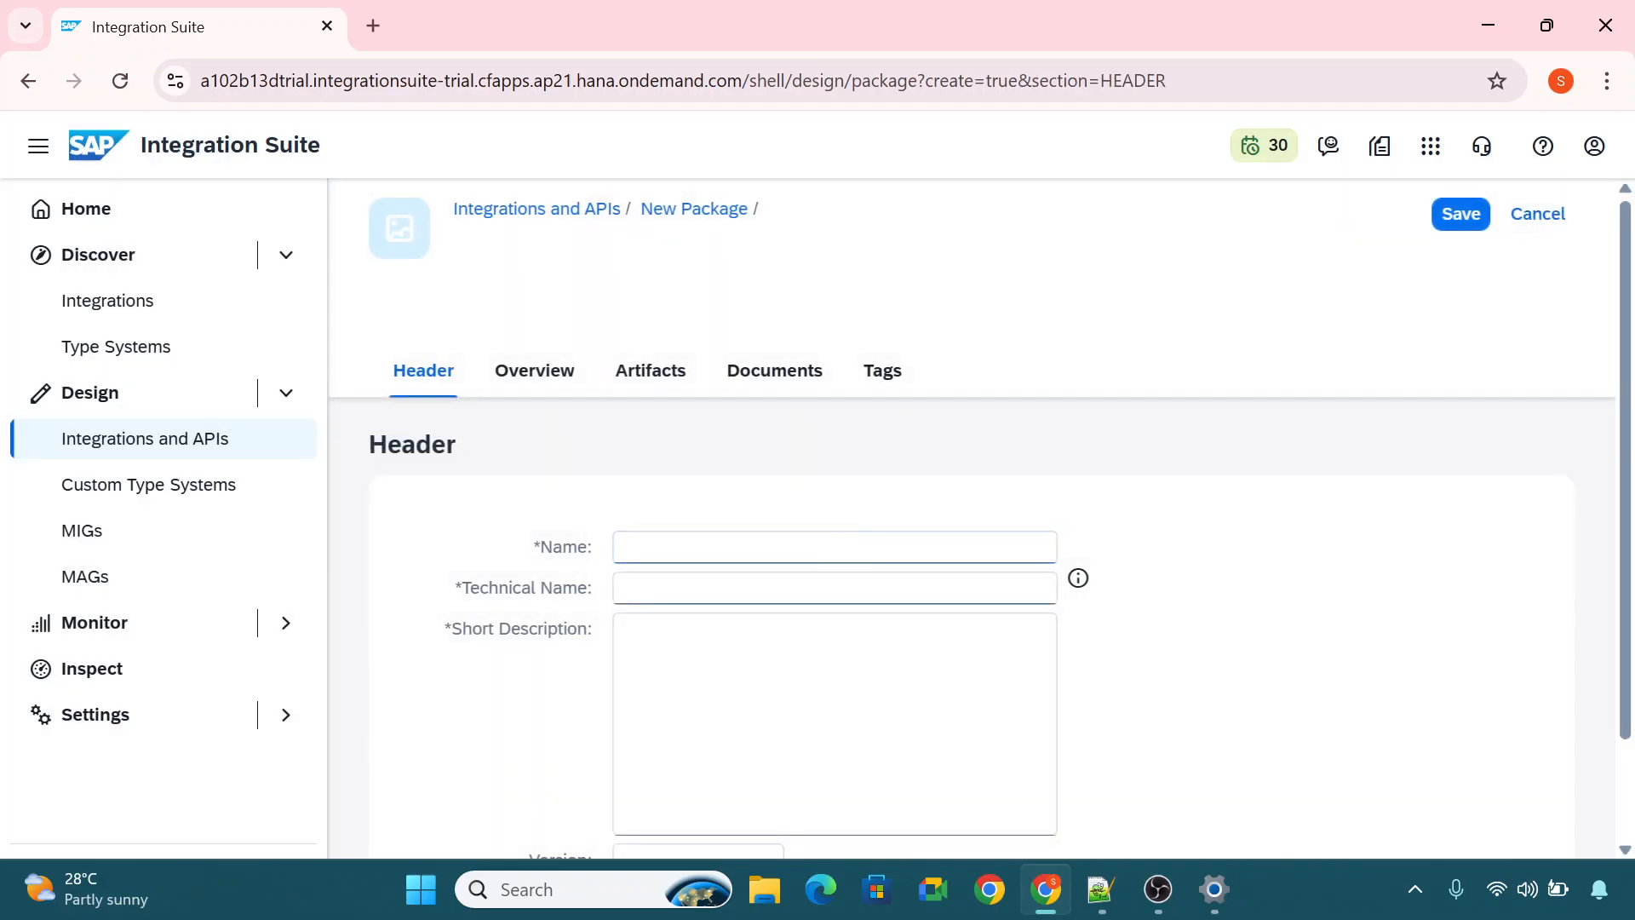
click(1533, 218)
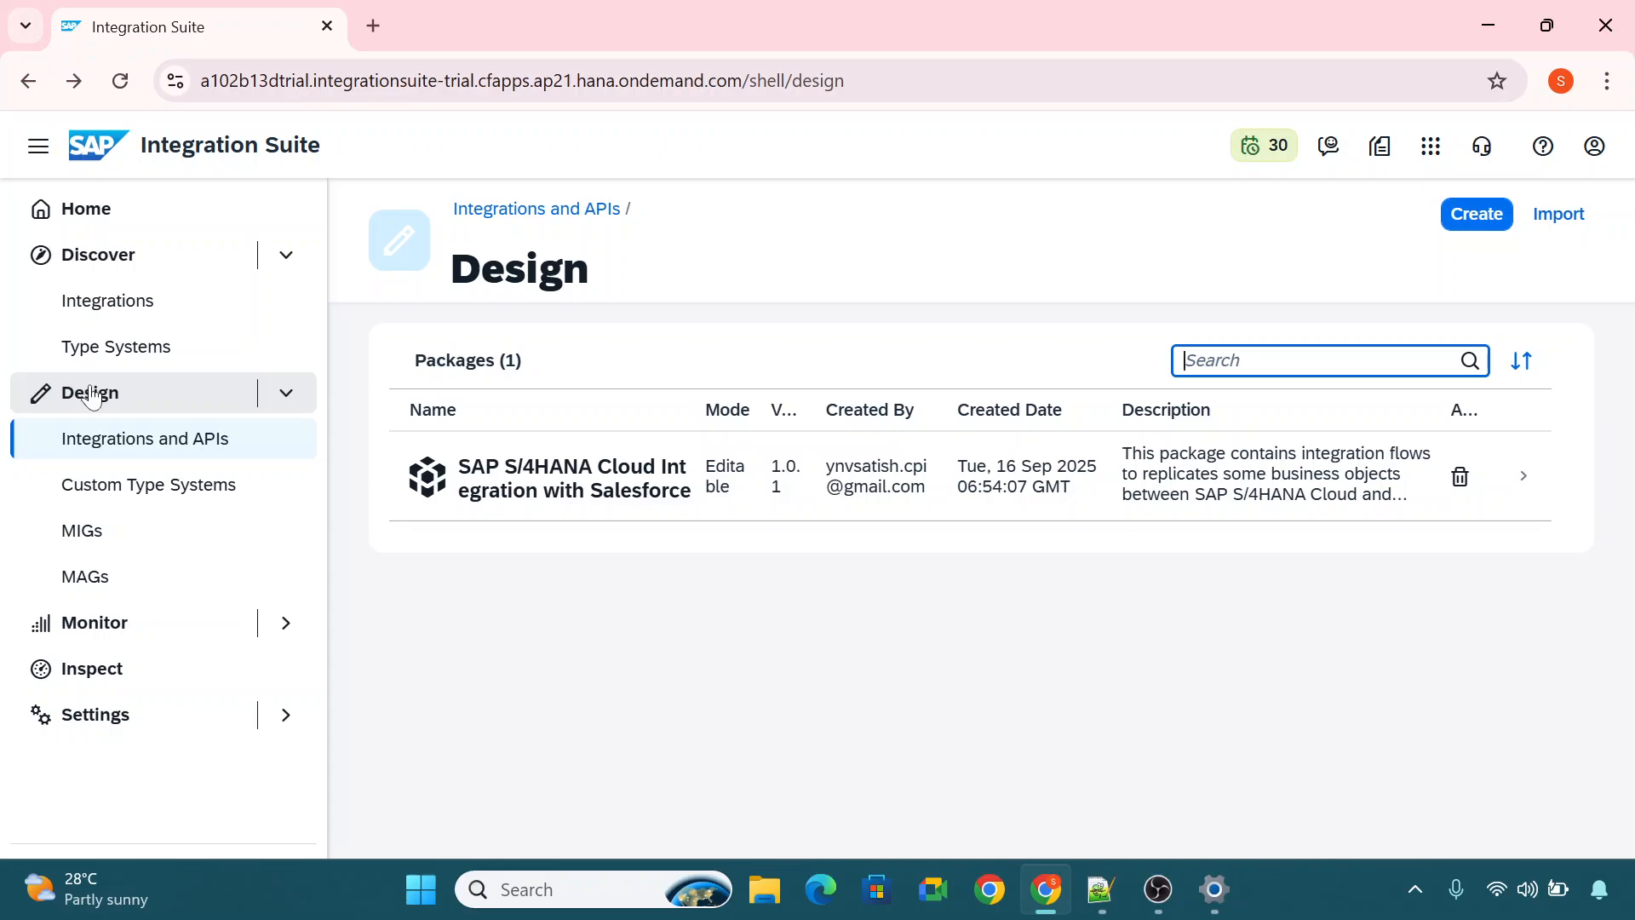
Start a new integration package under Integrations and APIs in Design and name it PK_Facebook.
click(136, 438)
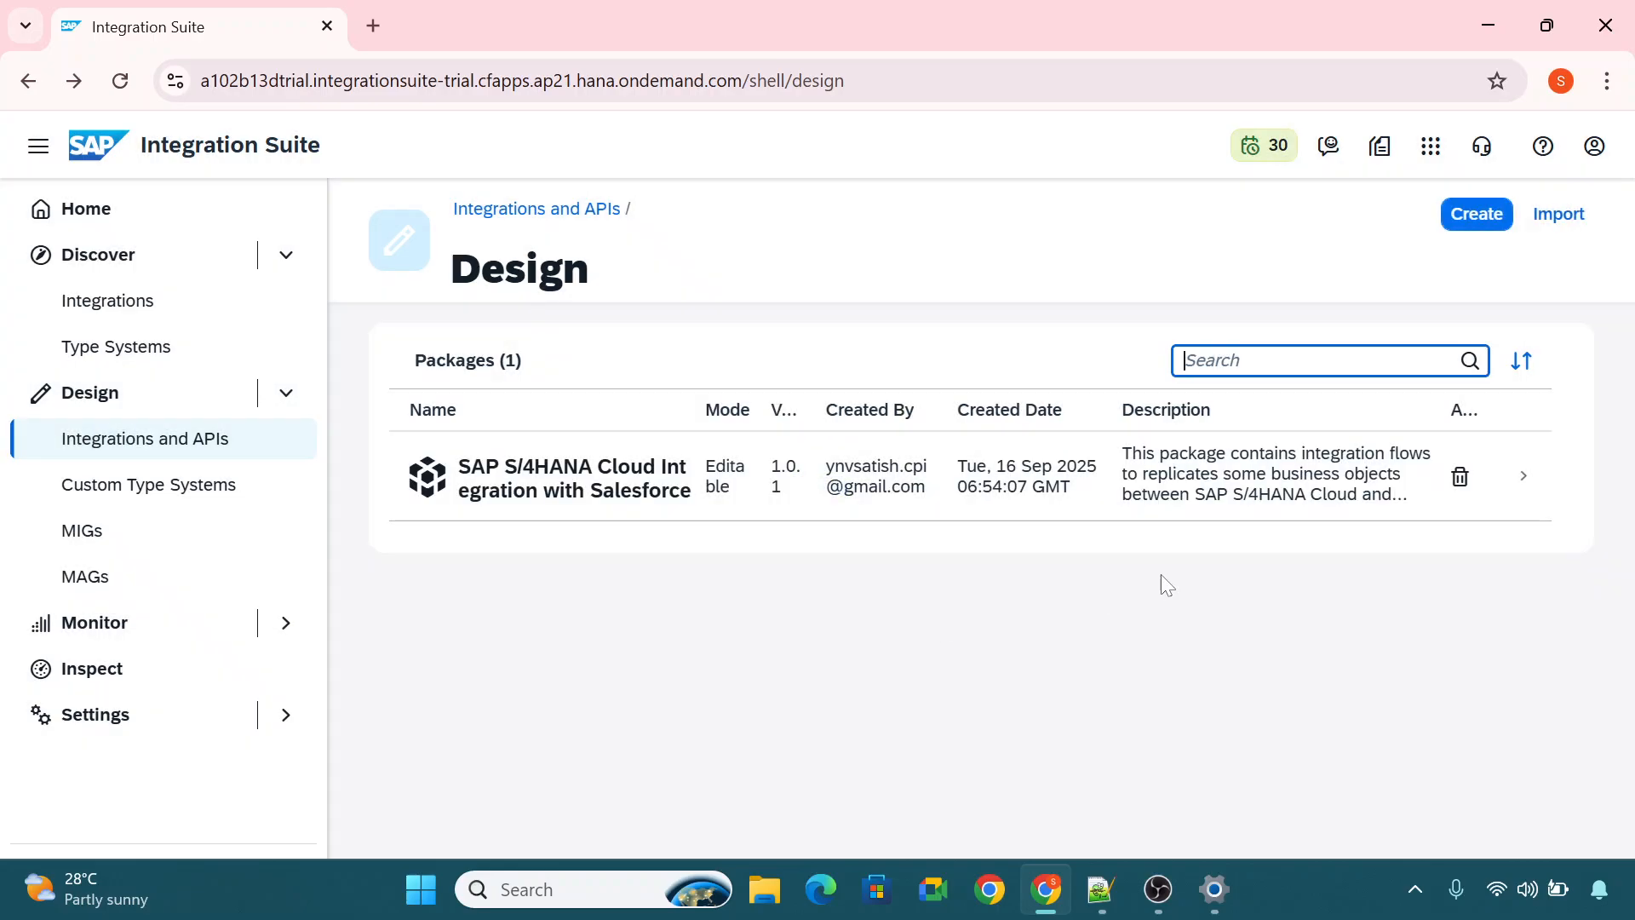
click(1475, 223)
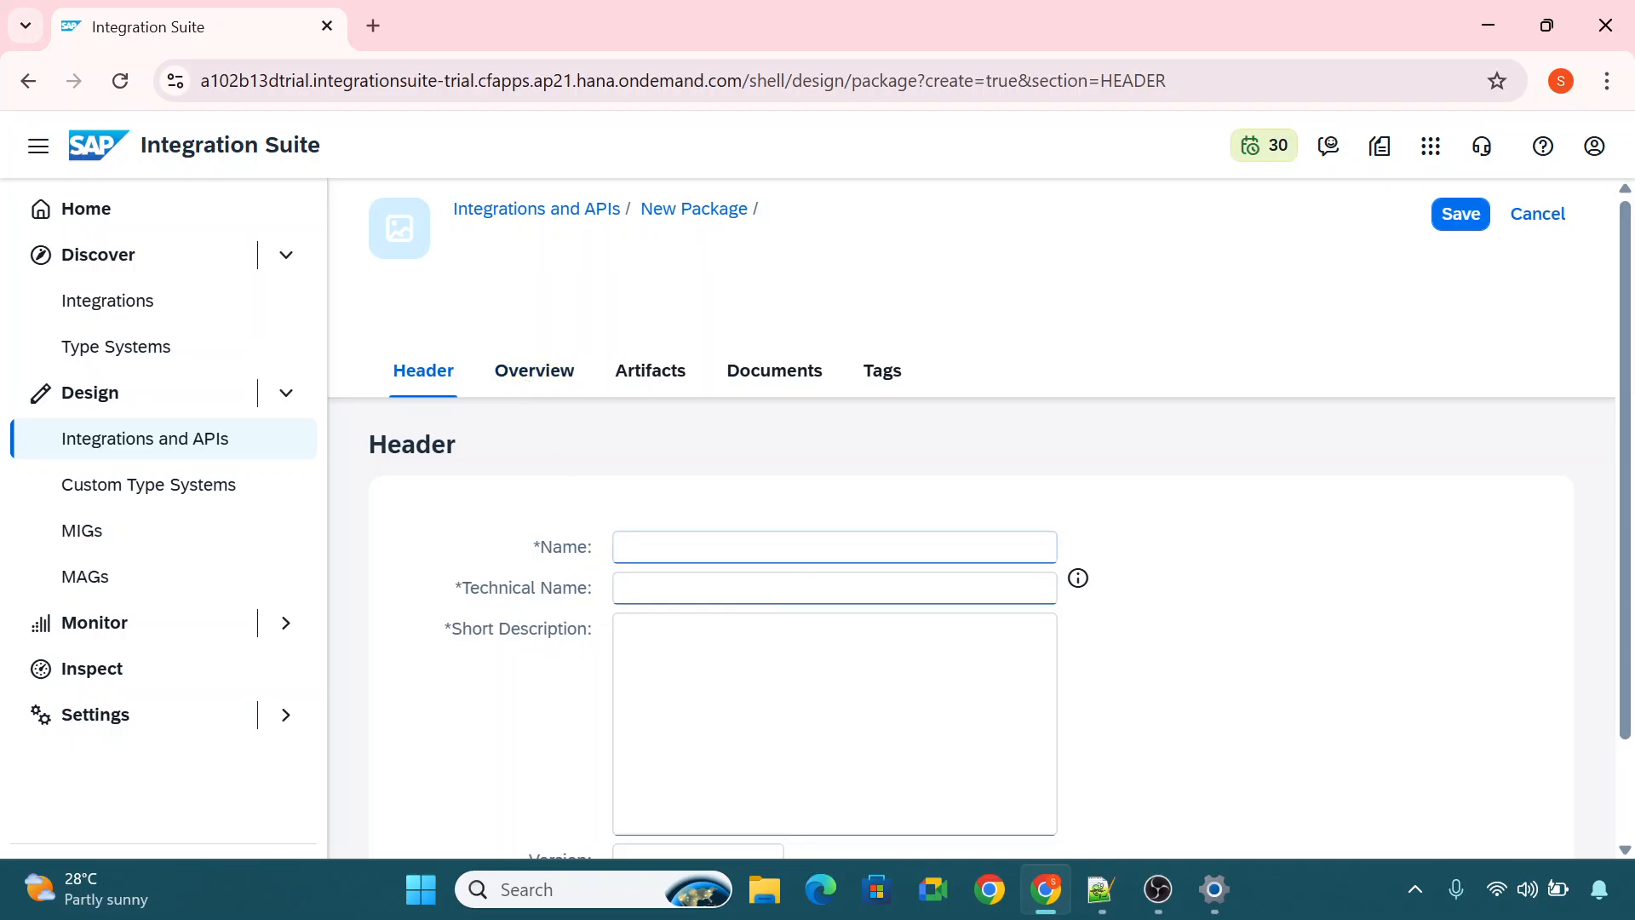
click(739, 548)
drag(1629, 606, 1627, 669)
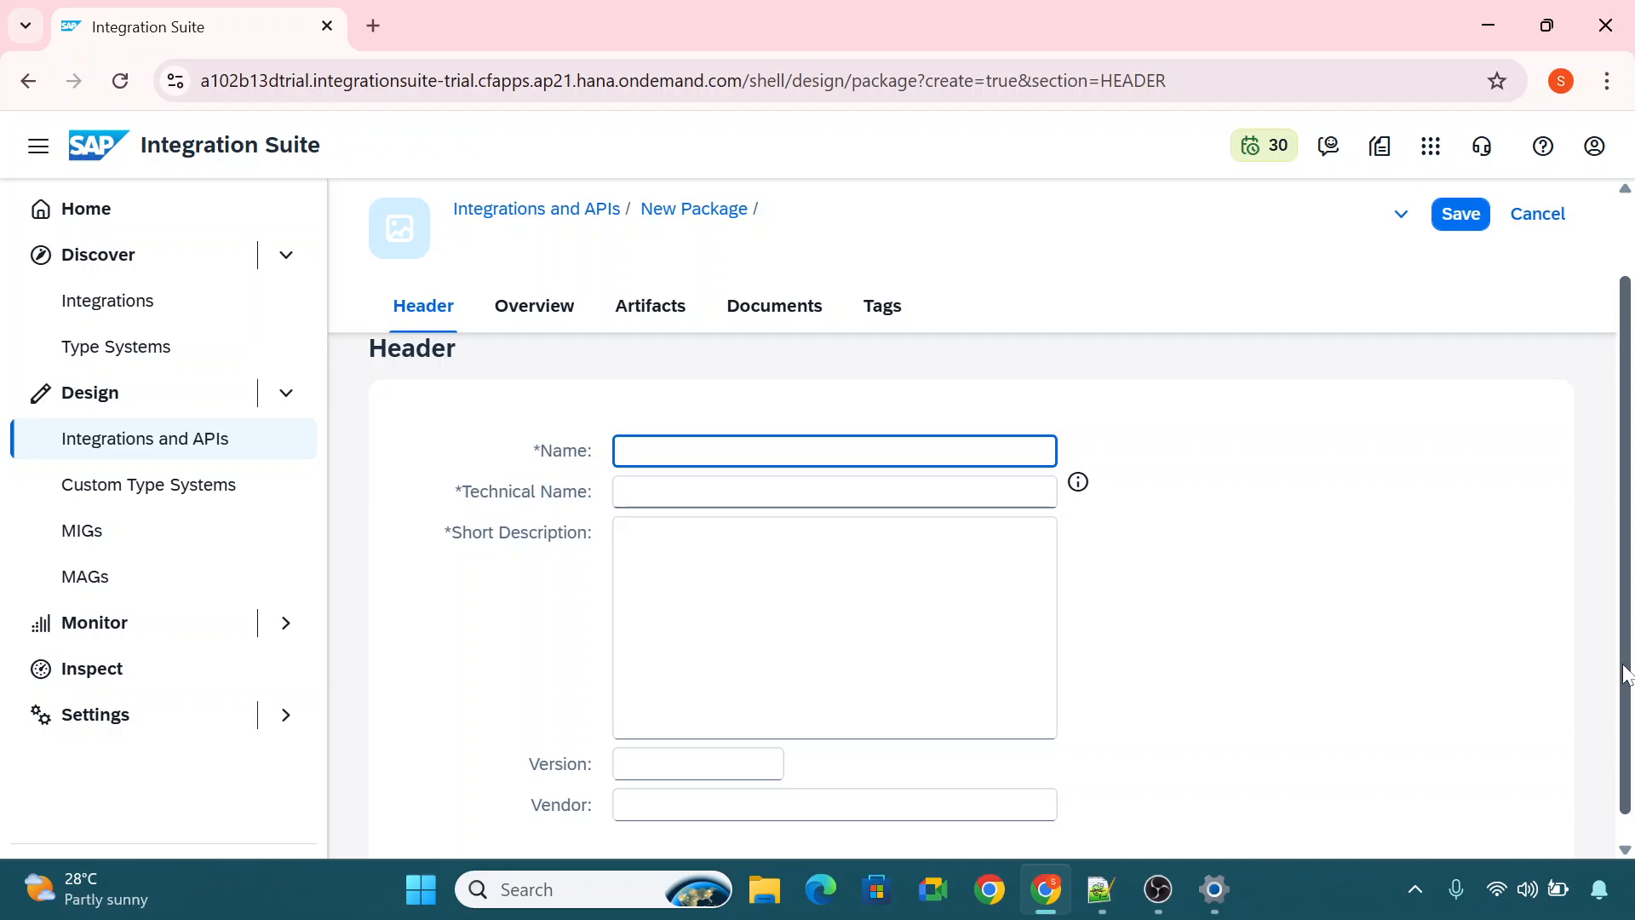
text(PK)
text(_Facebook)
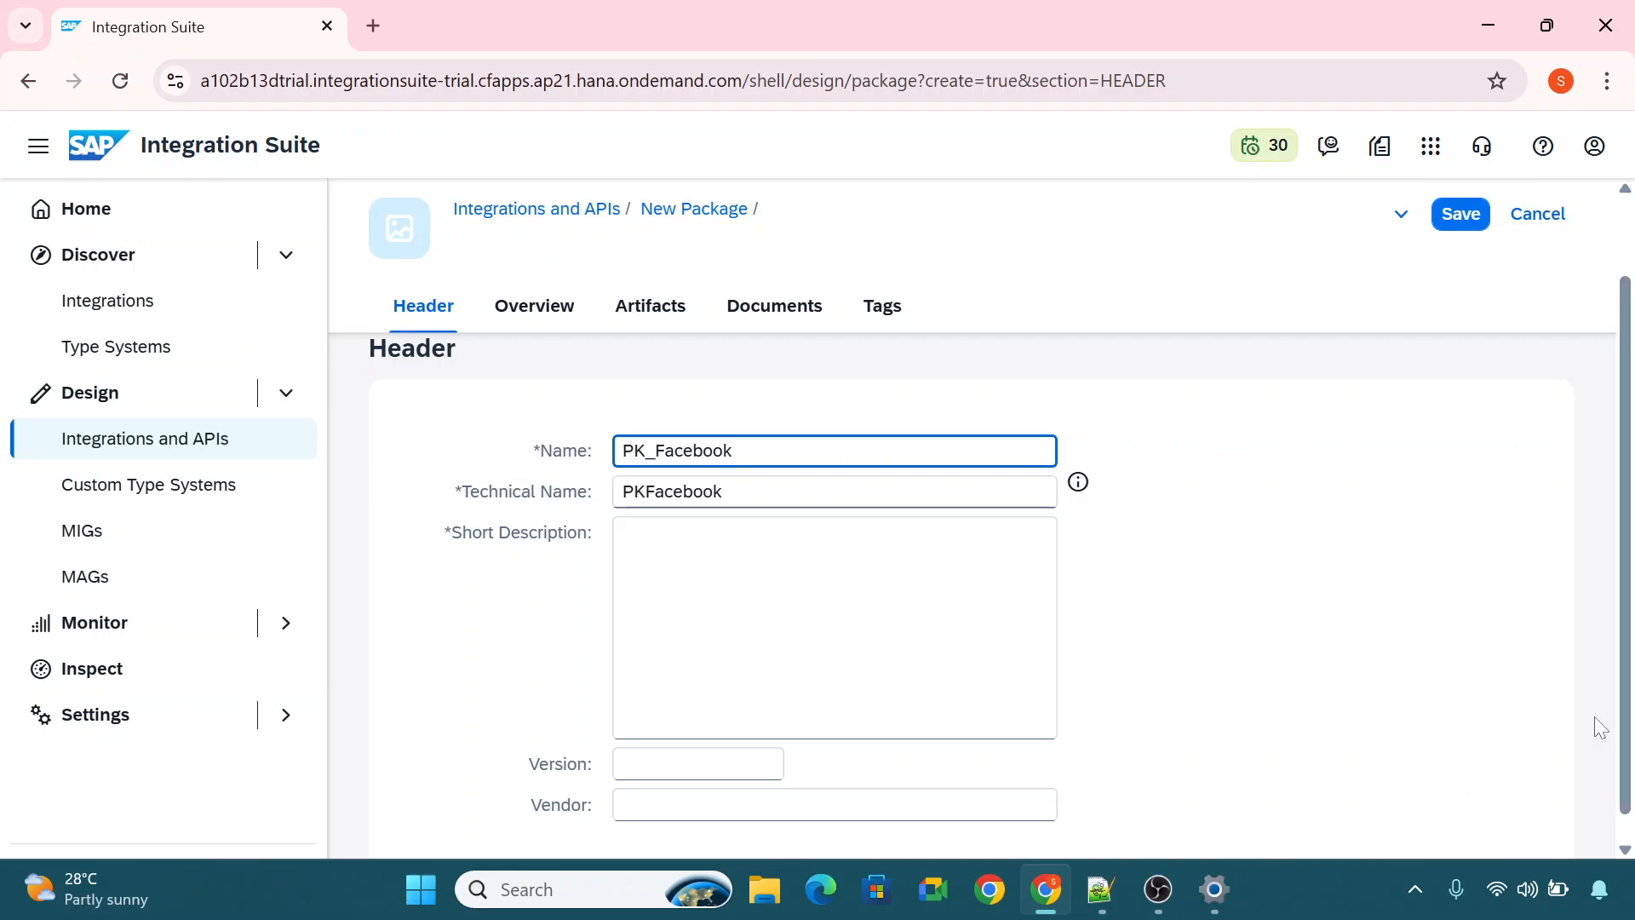
key(ctrl+a)
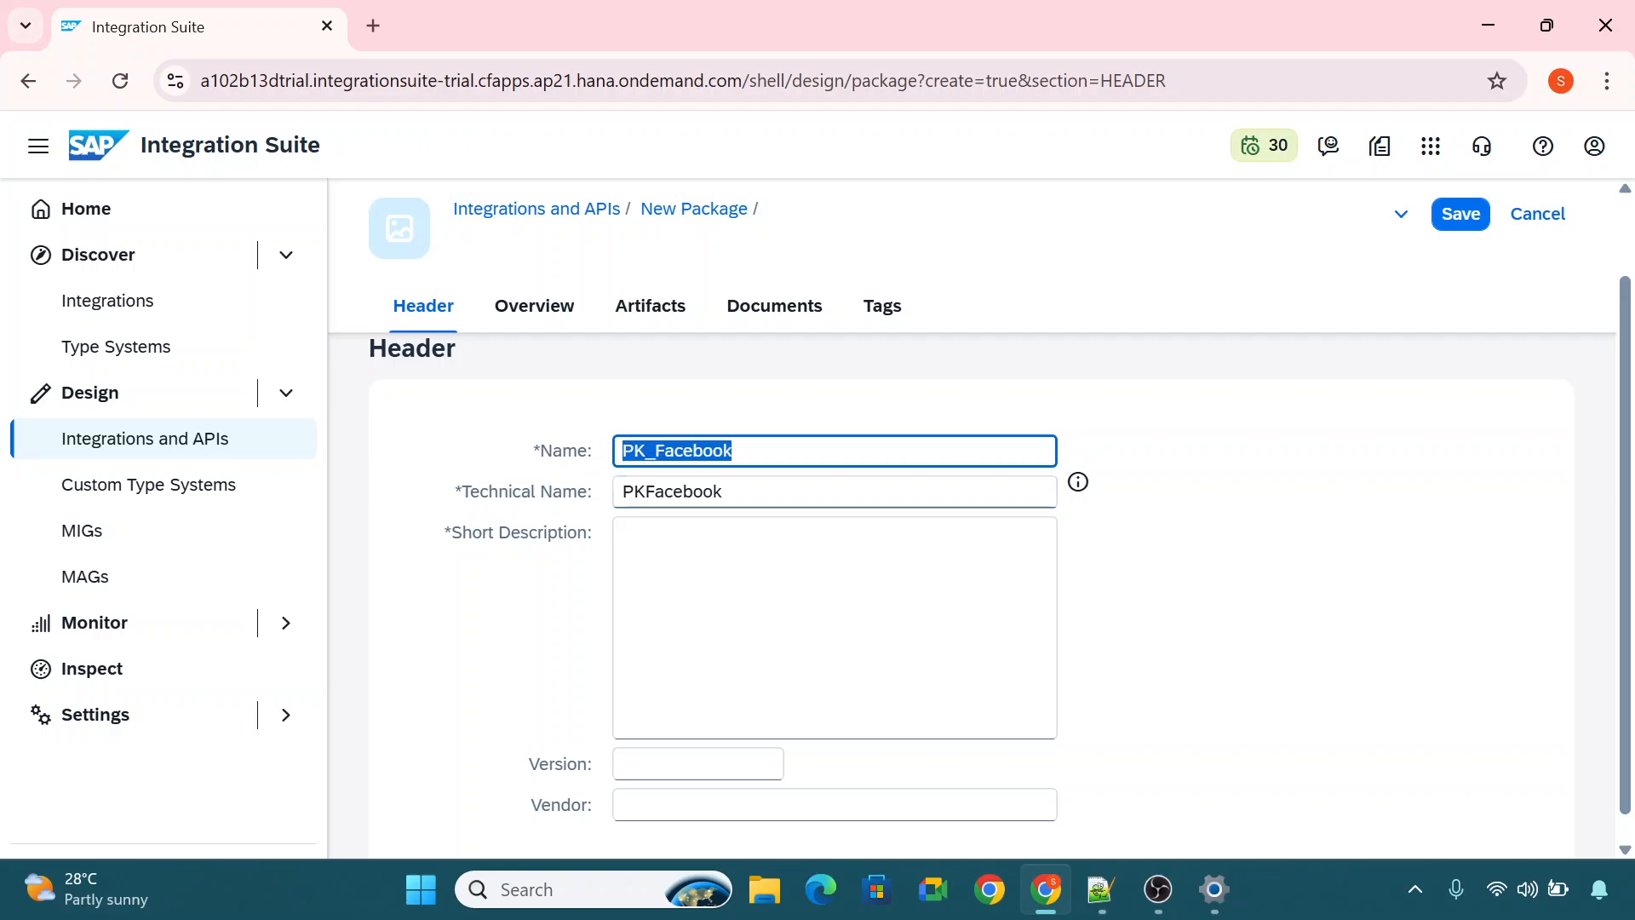
click(635, 450)
key(shift+Right)
key(shift+Right)
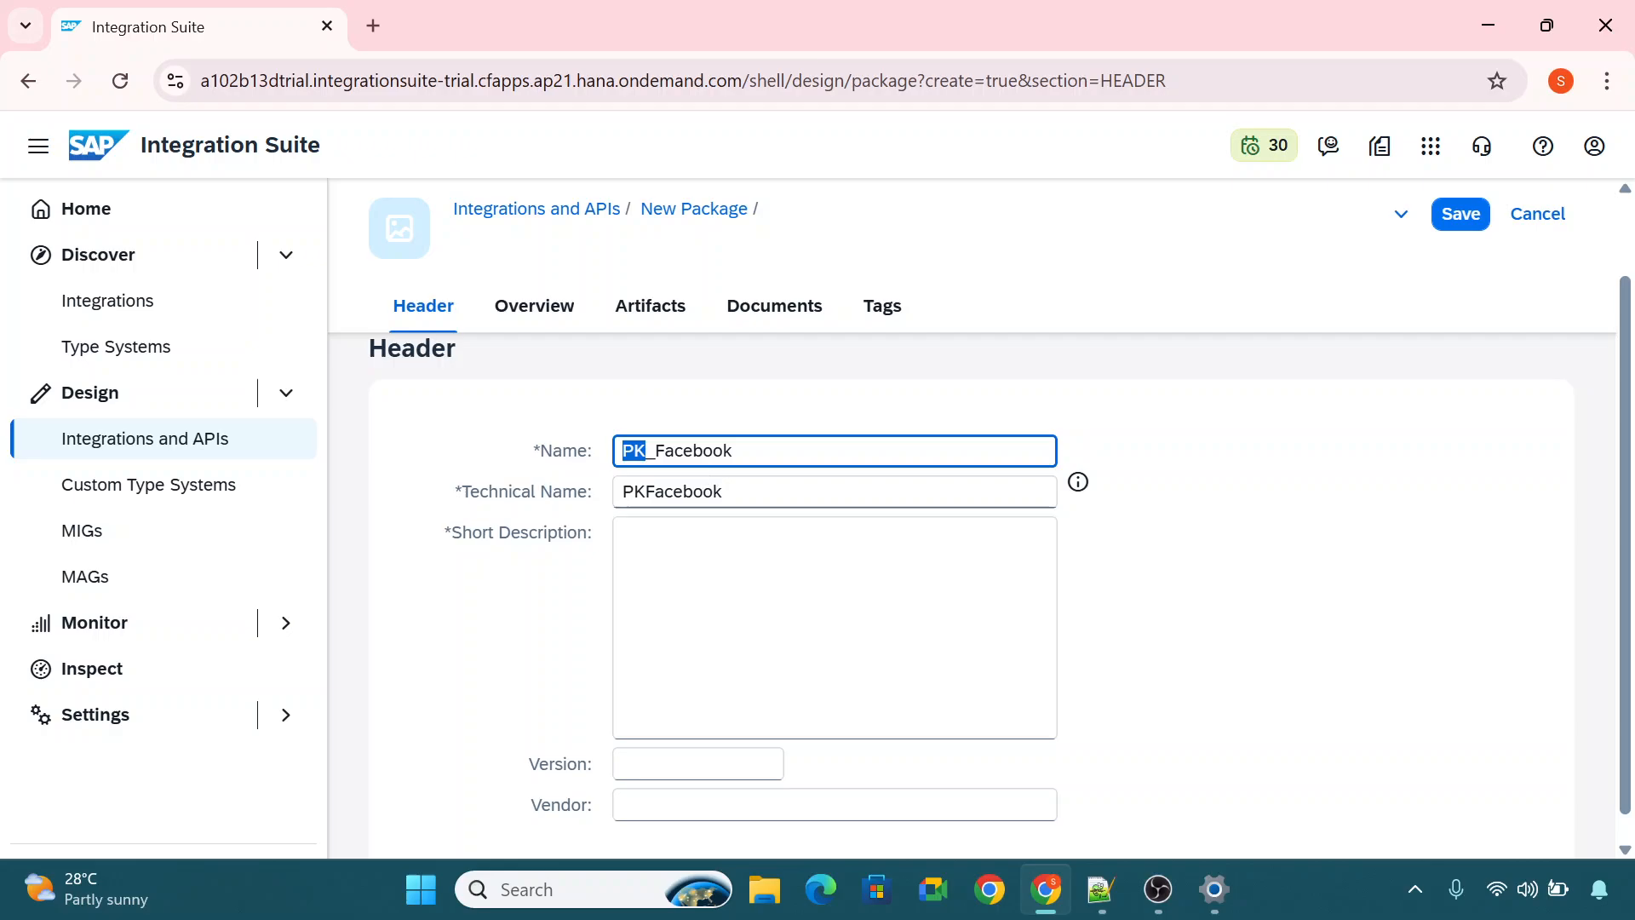
key(End)
Enter the package's short description "This package represents all interfaces belongs to facebook USA region.".
click(660, 567)
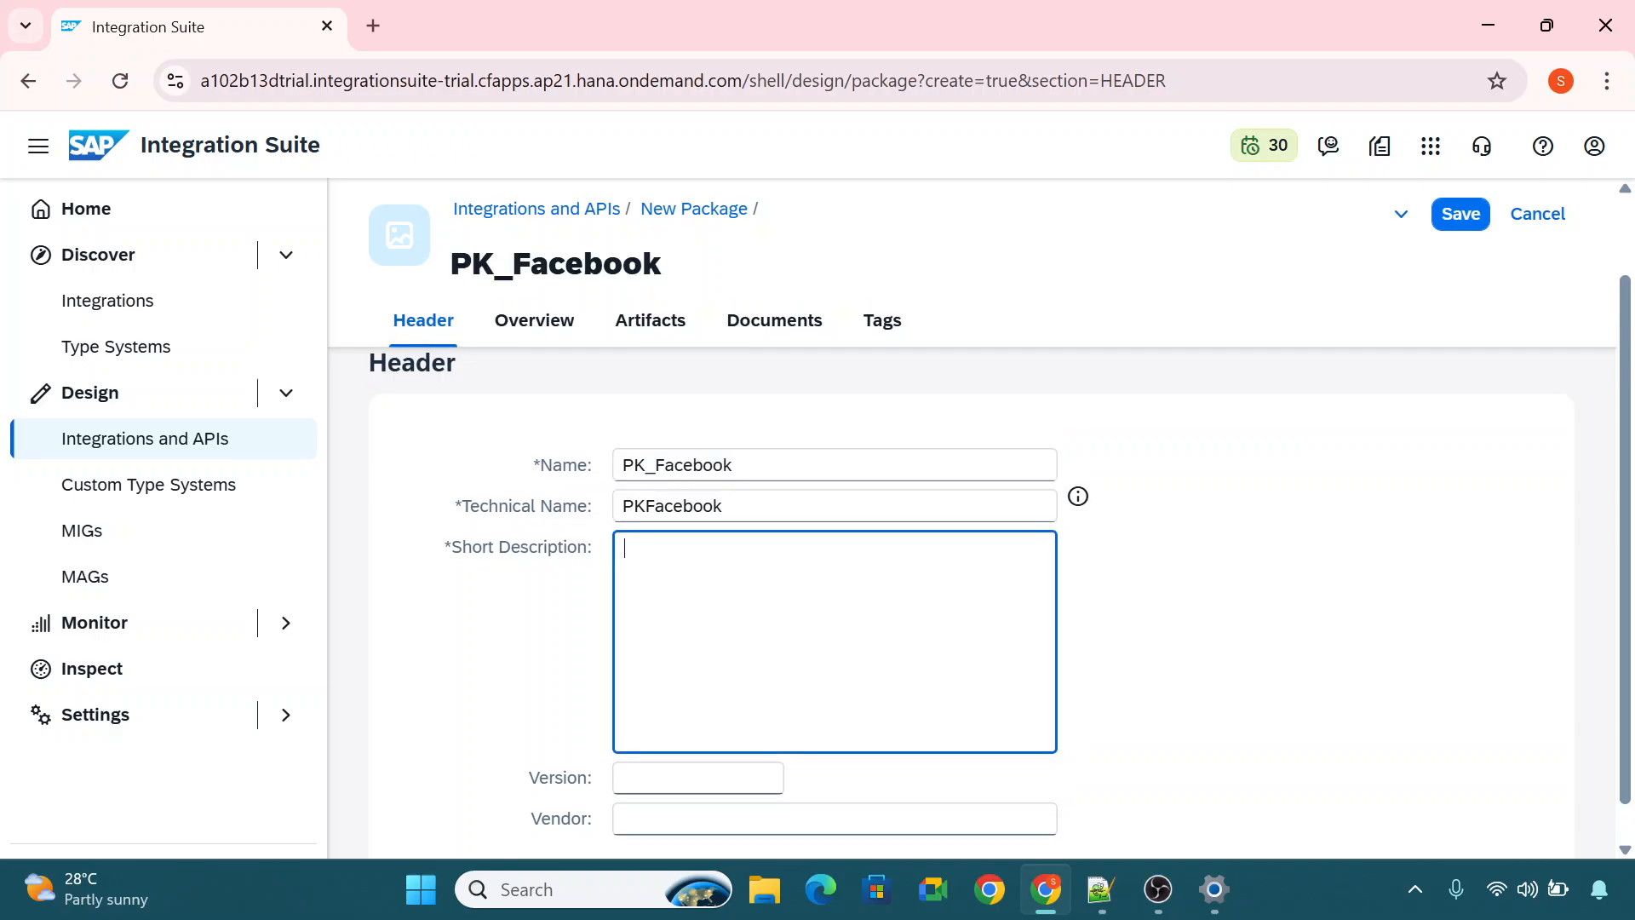
text(This pa)
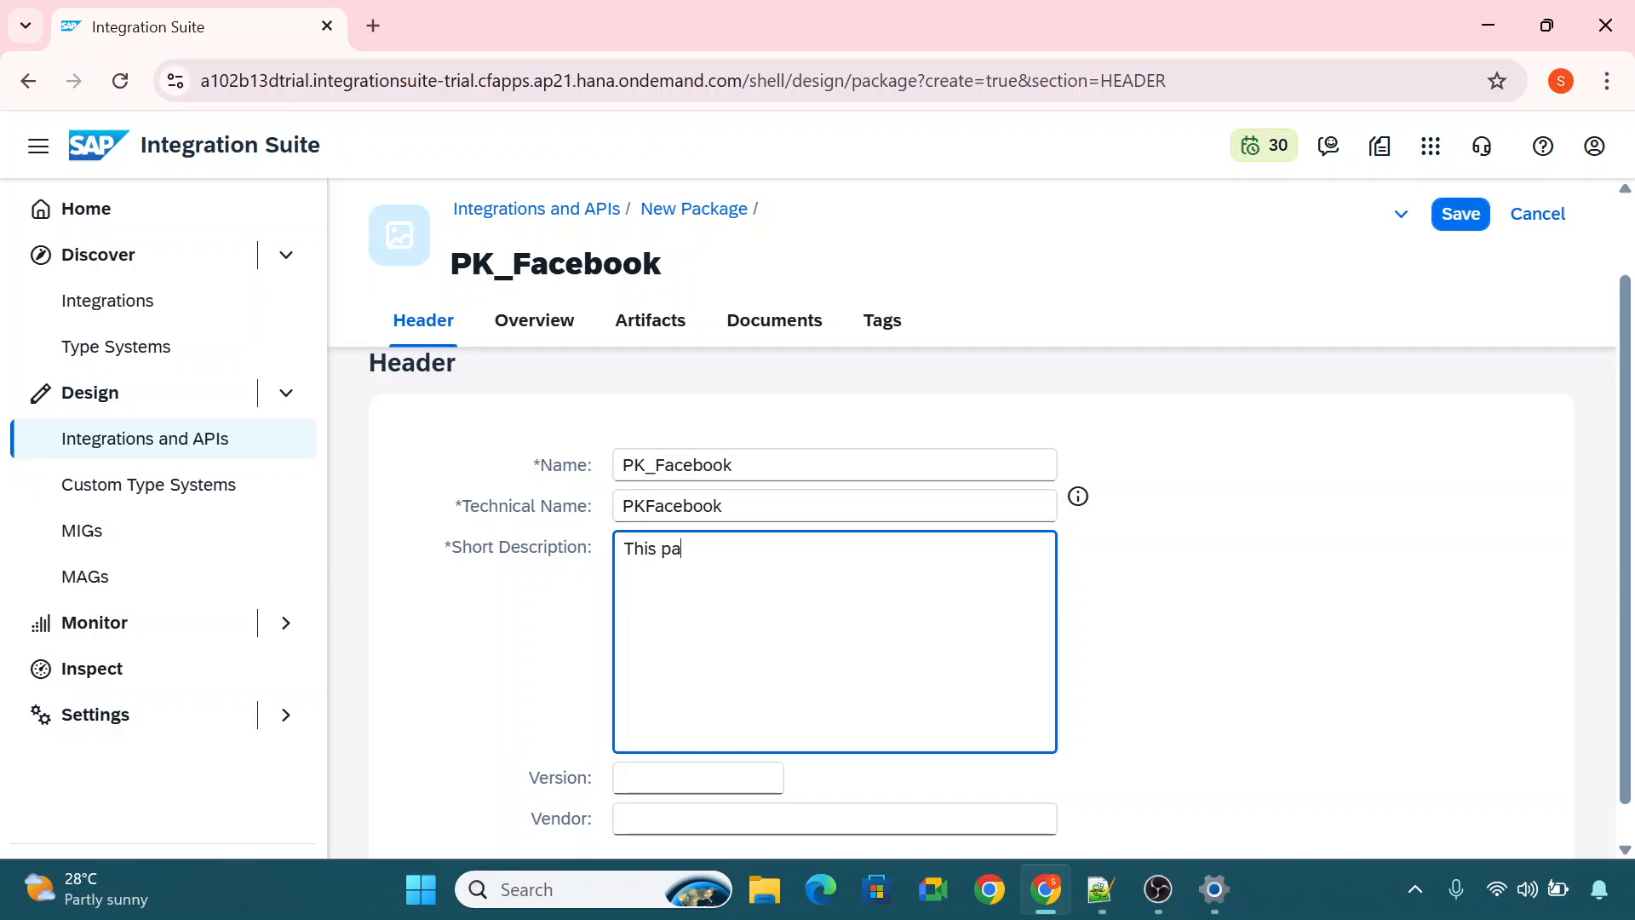
text(ckage represents all interfa)
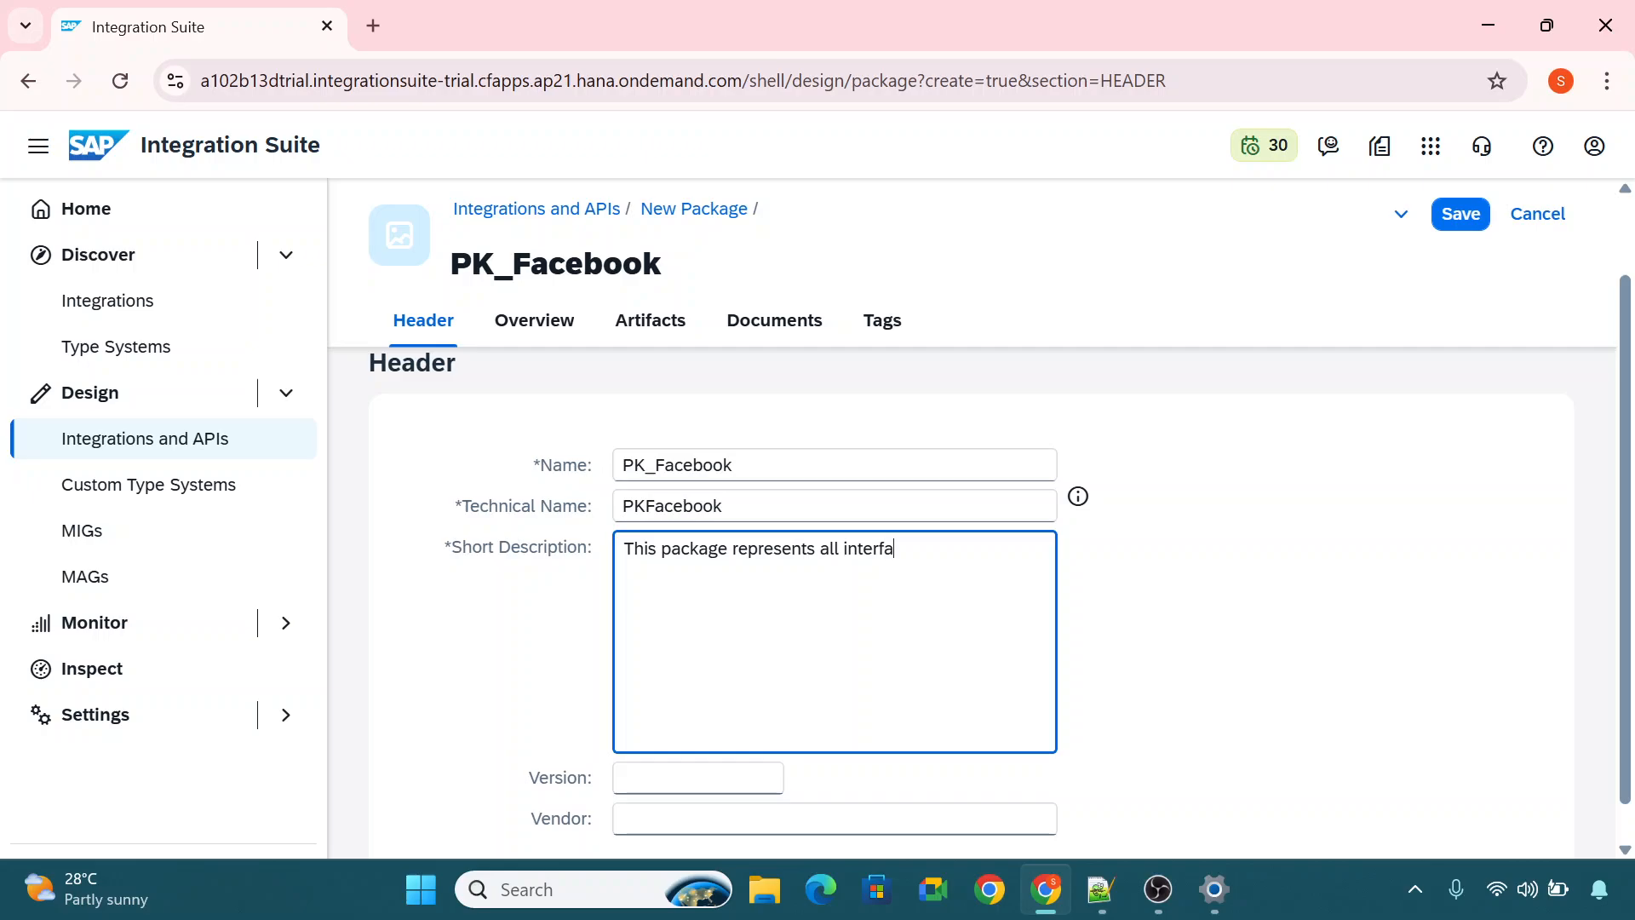
text(ces belongs to faceboo)
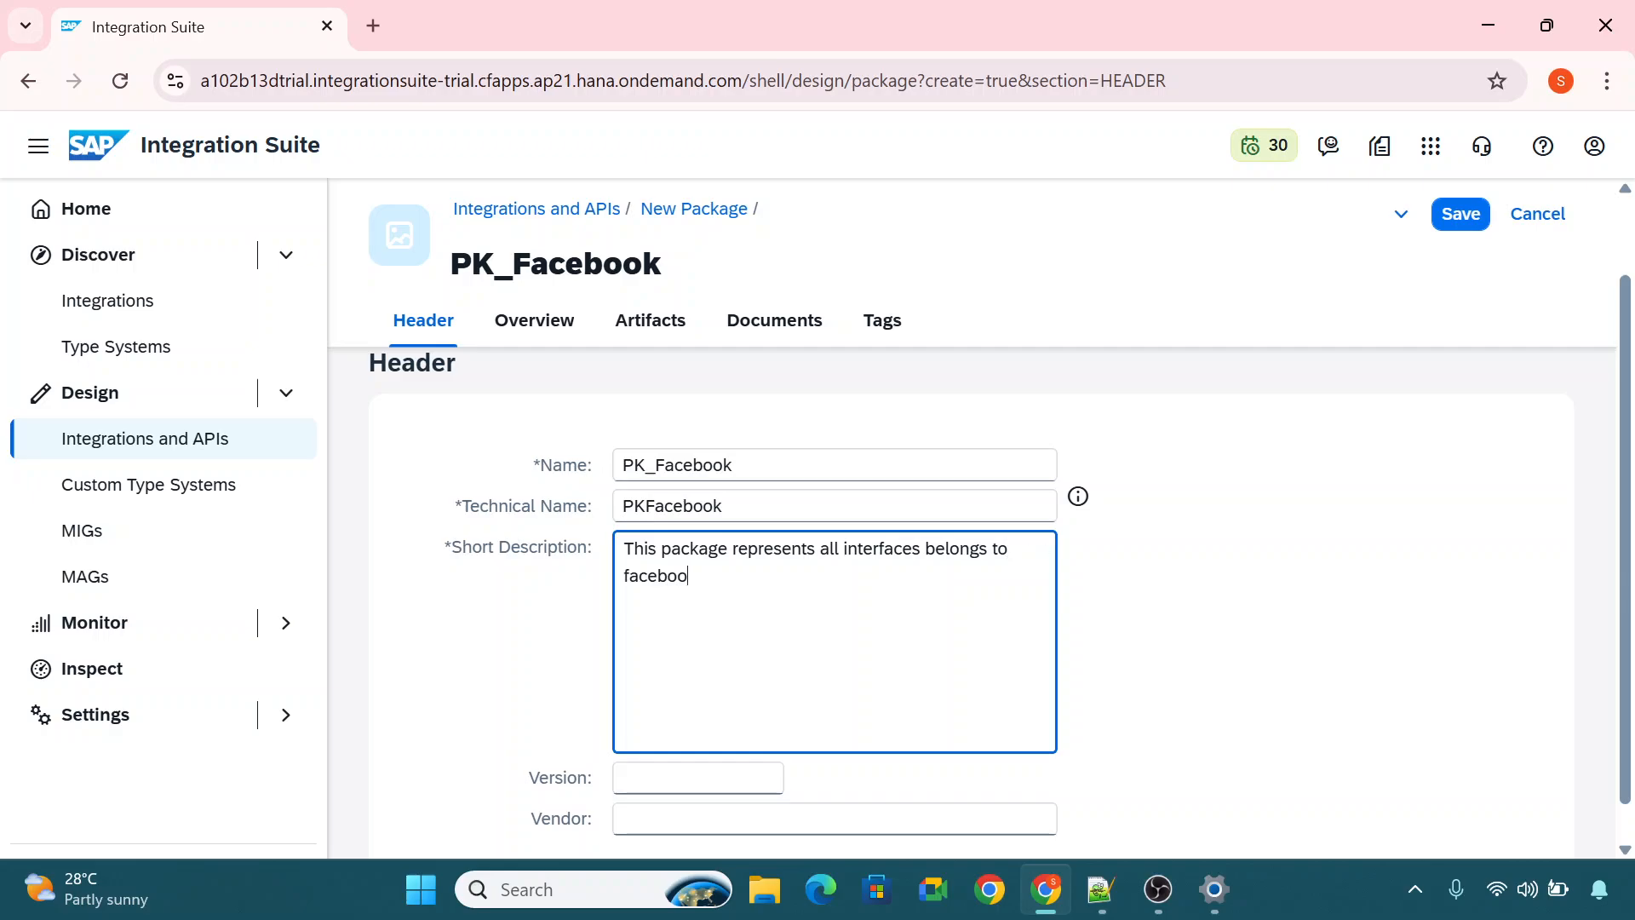
text(k USA region.)
Check the new package's Overview and Artifacts sections and save the package.
scroll(937, 554, down, 1)
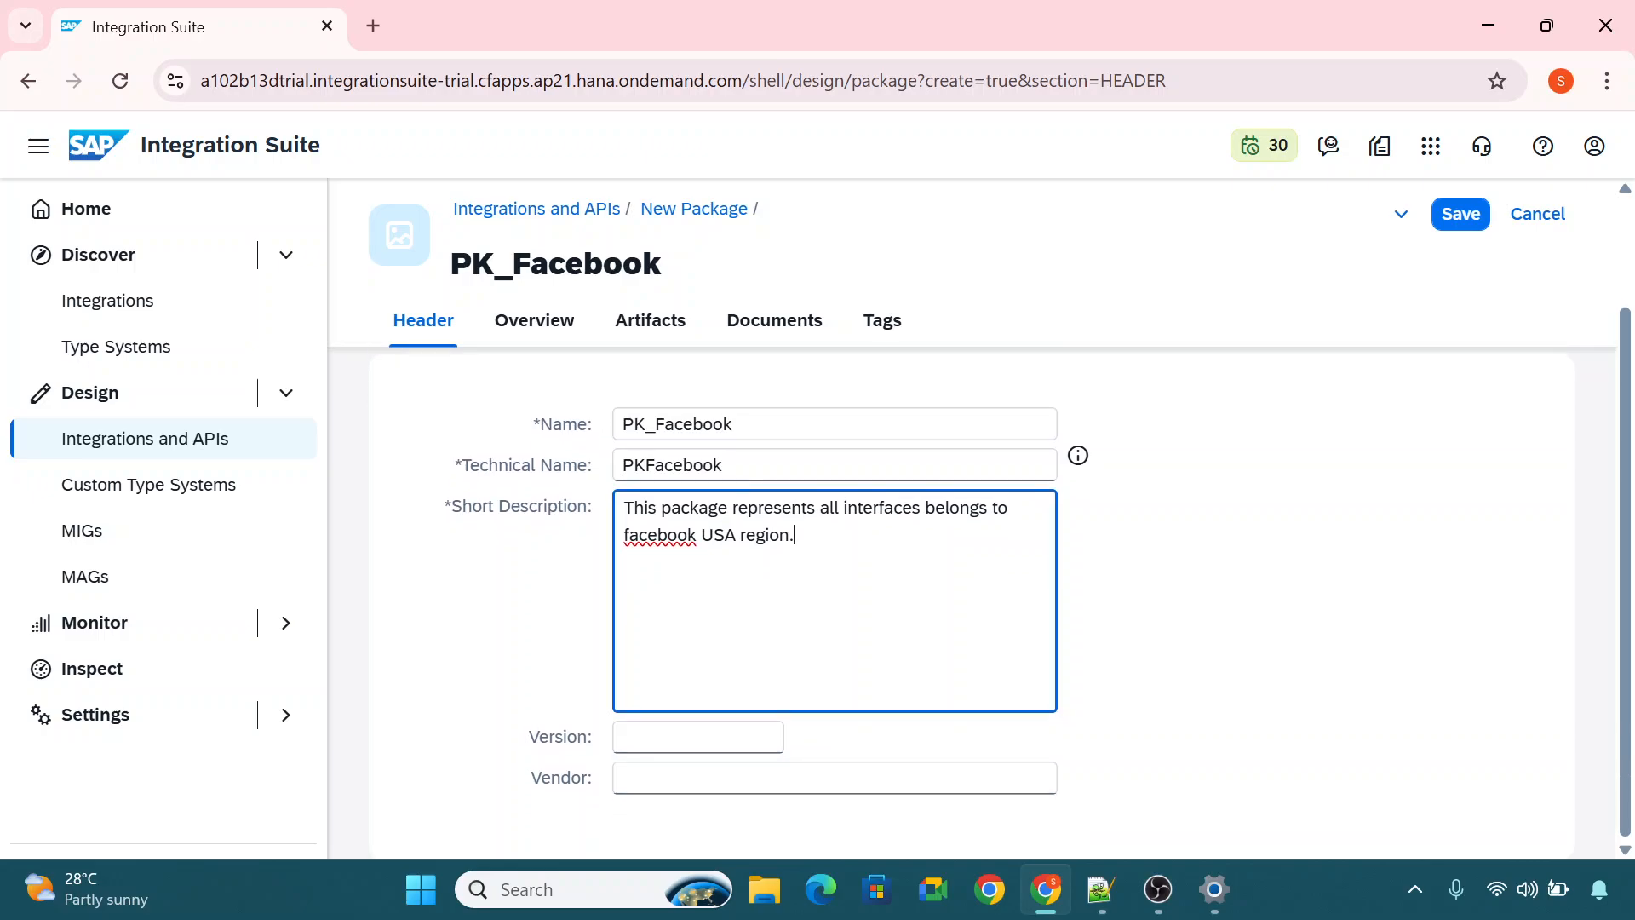
scroll(937, 553, up, 2)
click(552, 400)
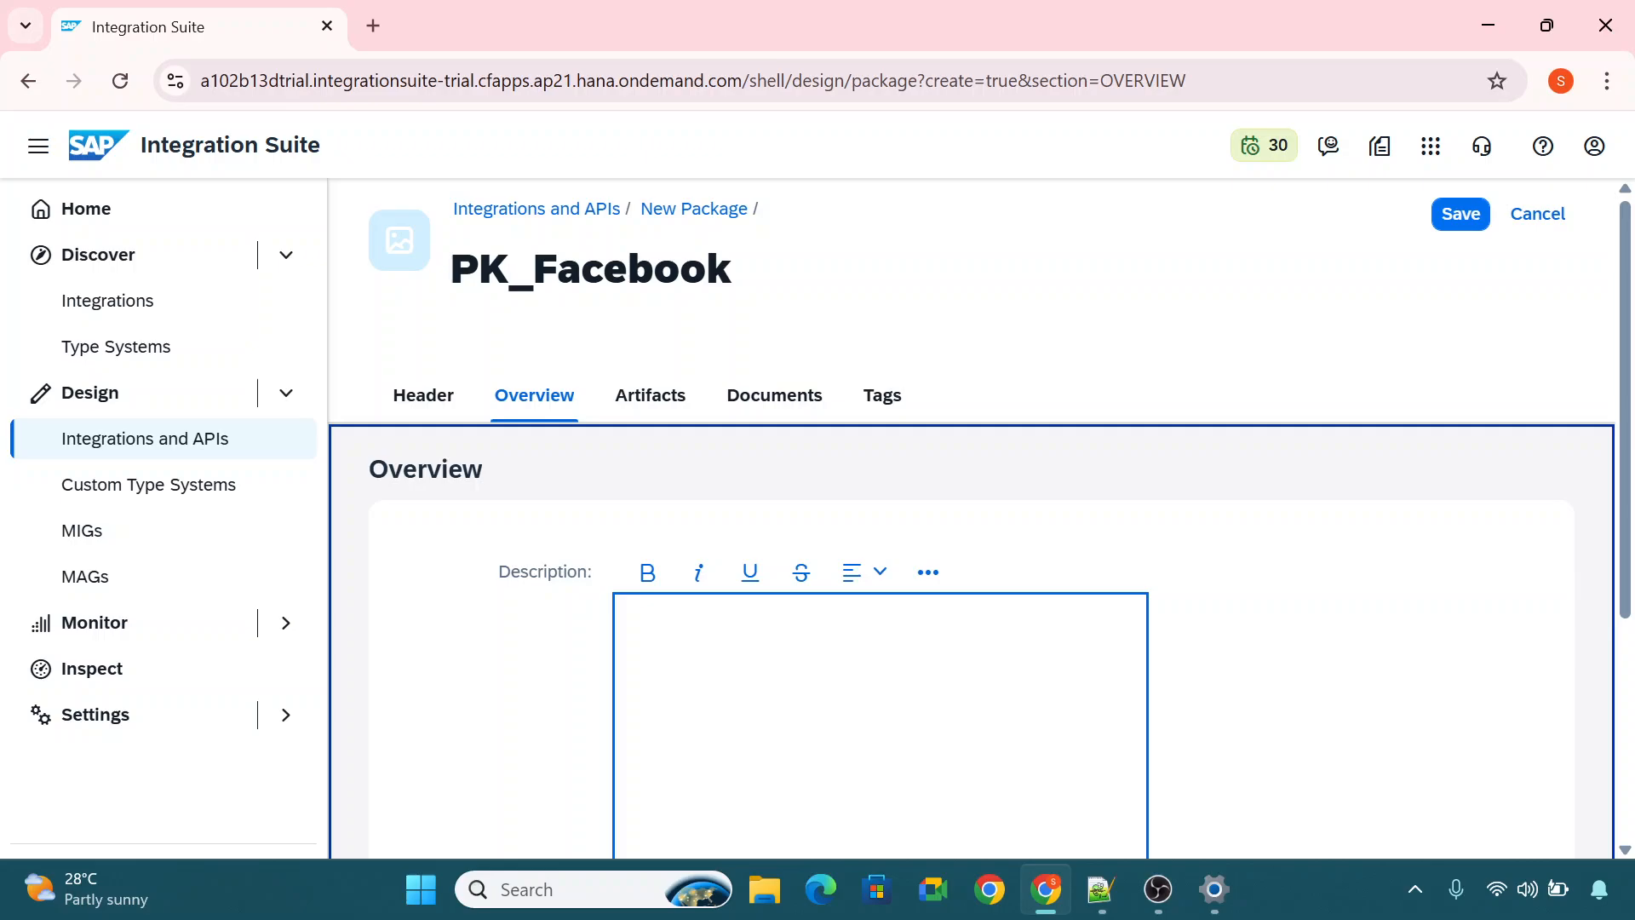
click(668, 402)
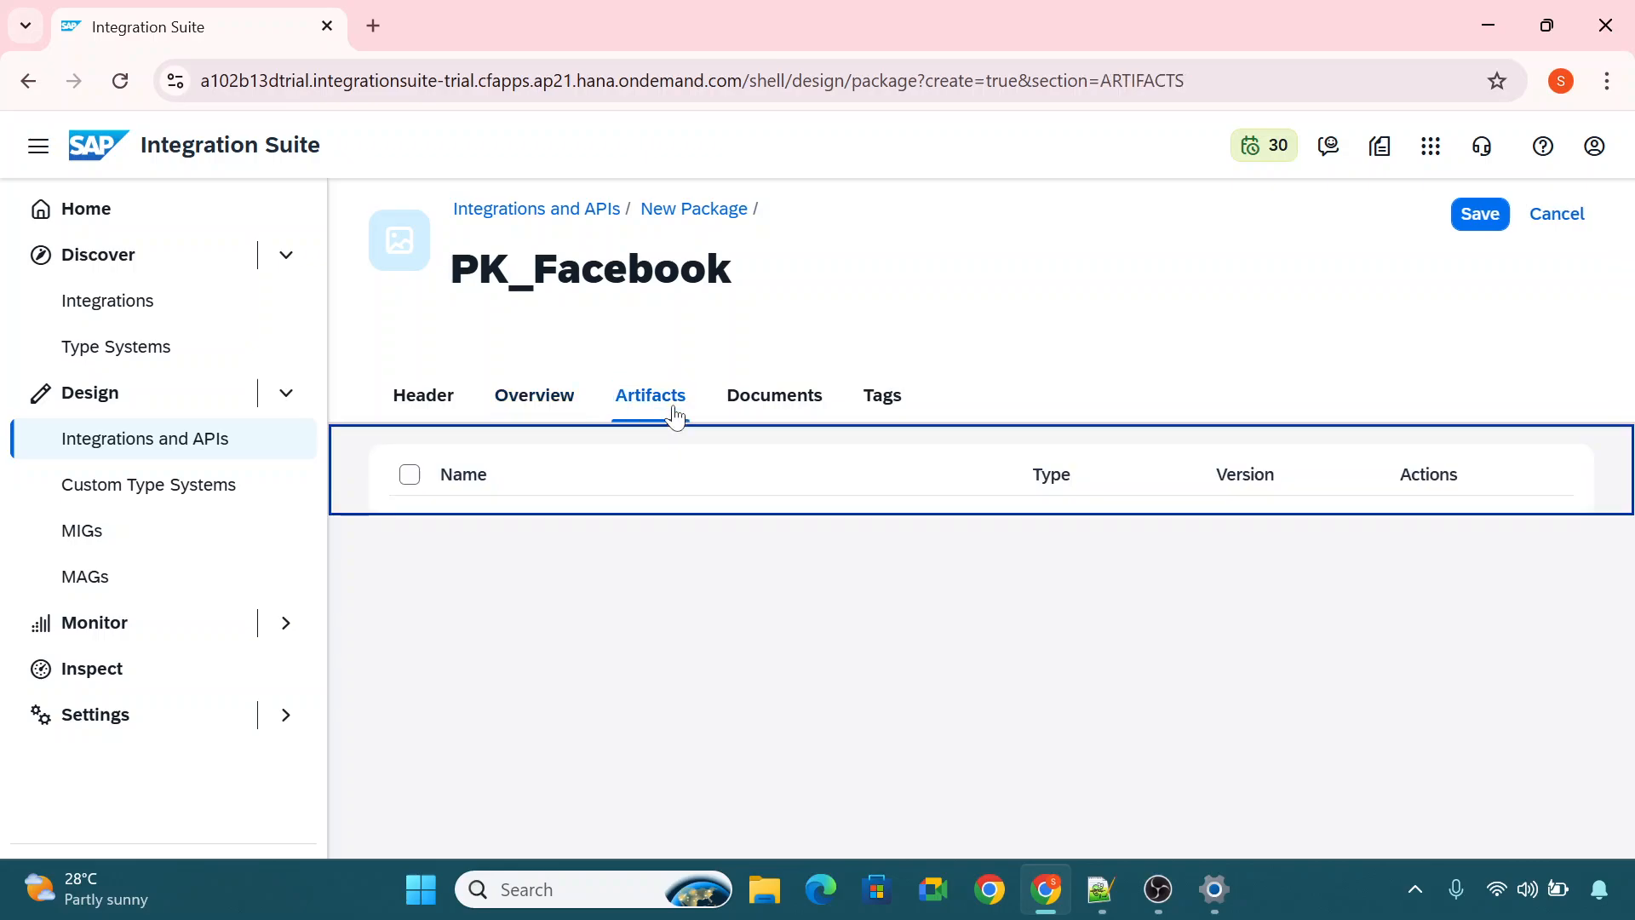
click(1481, 217)
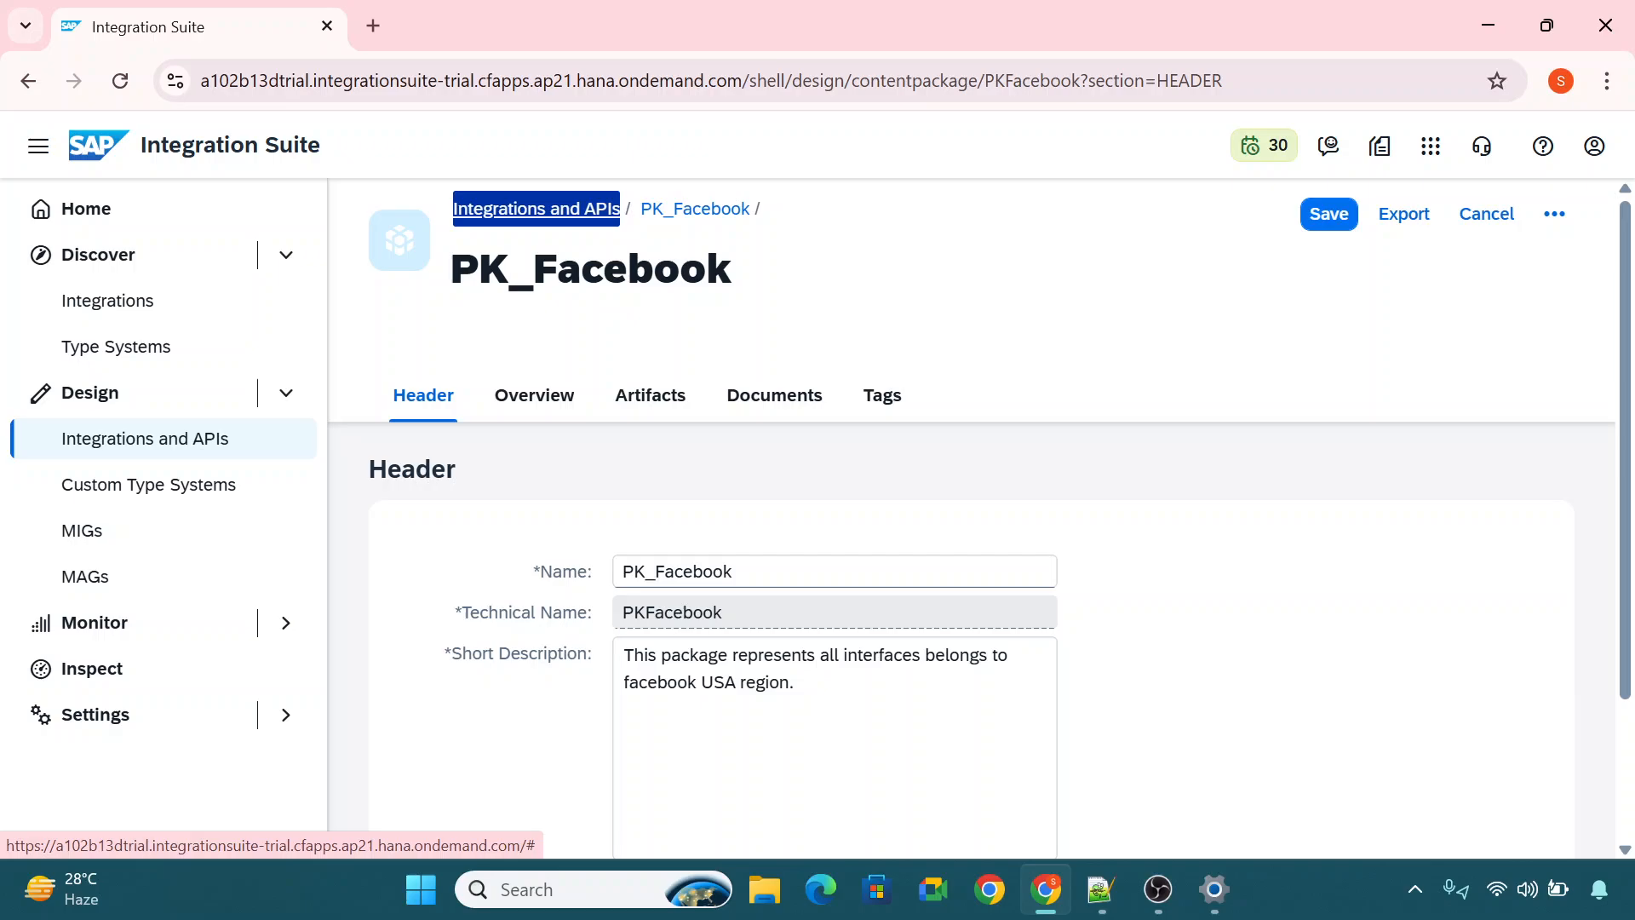
Add a new integration flow named IF_myfirstiflow to the artifacts of PK_Facebook and open it in the editor.
drag(452, 269, 753, 281)
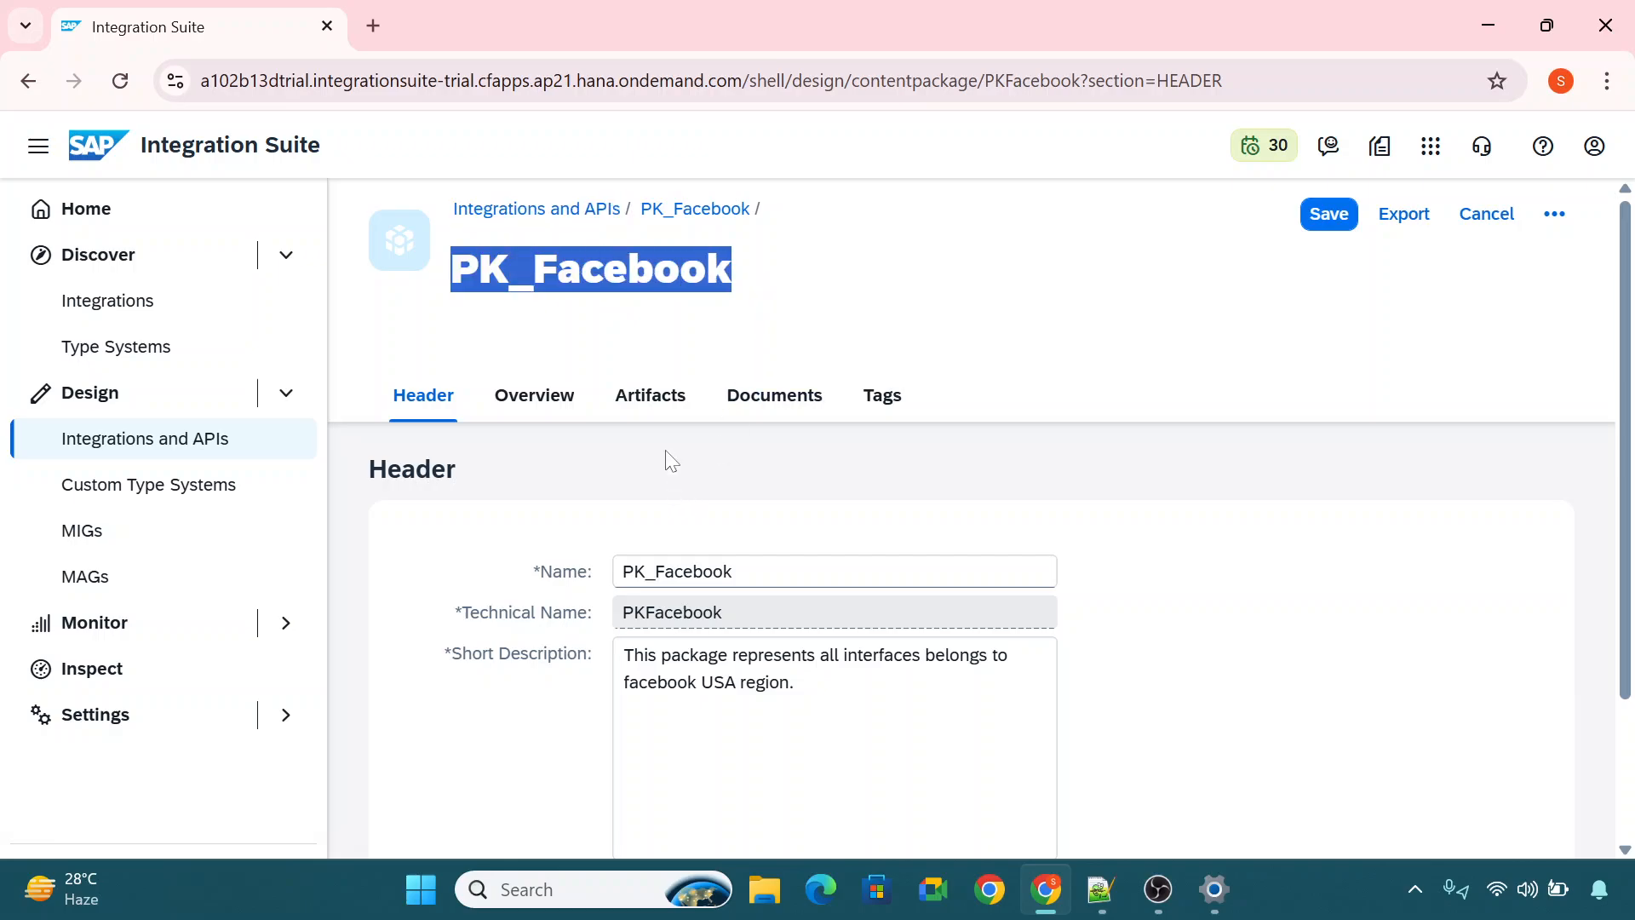
click(661, 395)
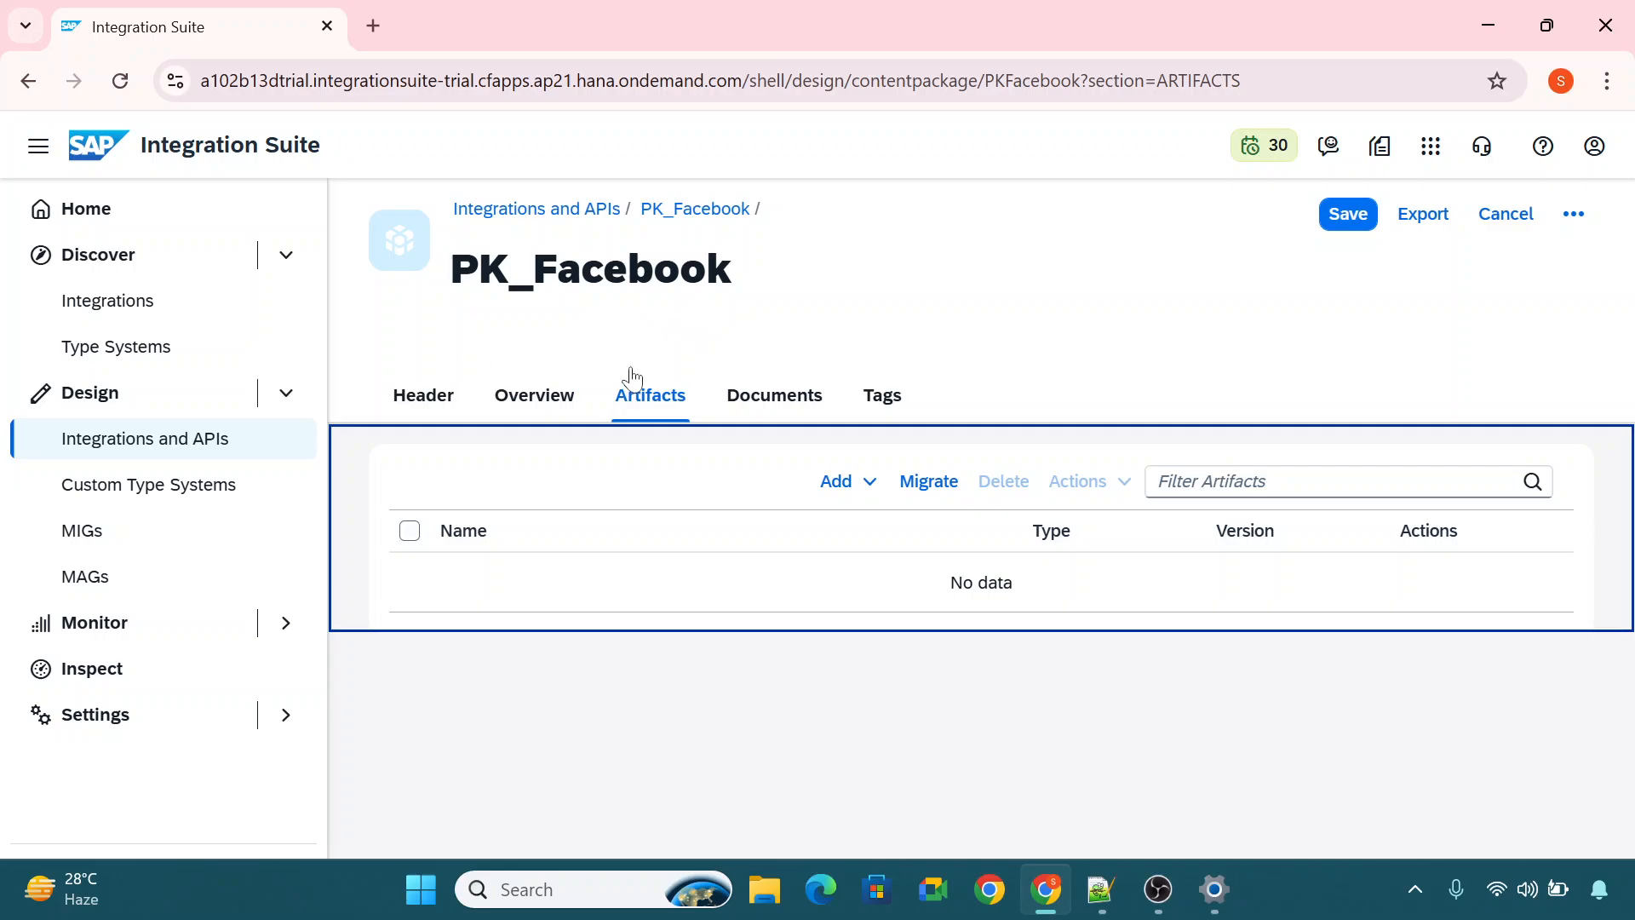
click(860, 484)
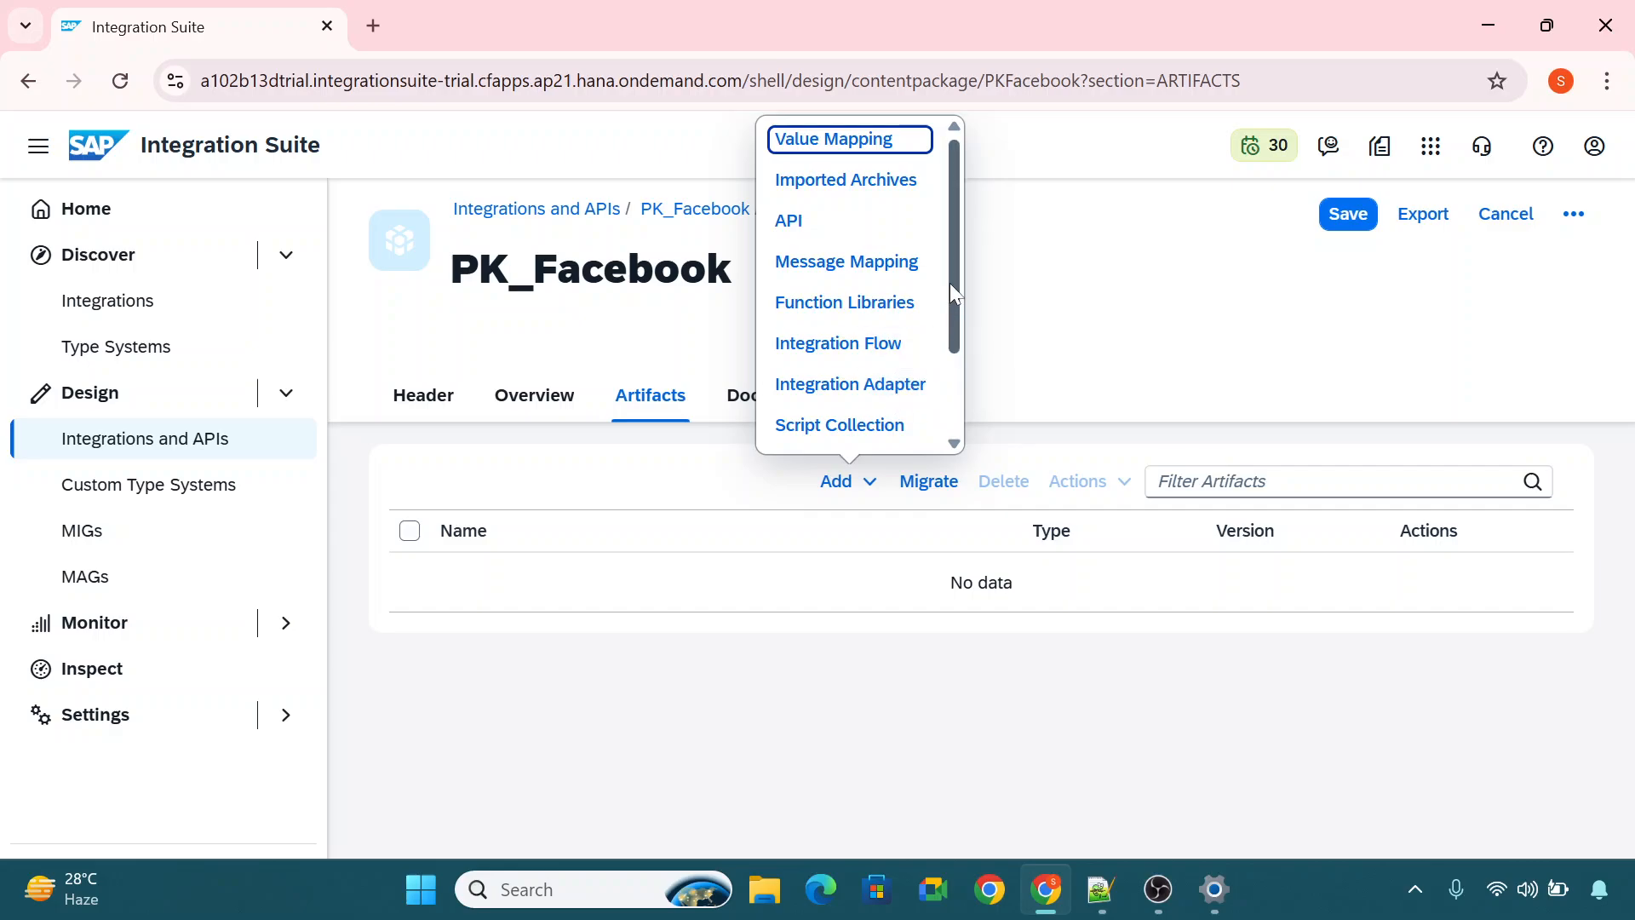
scroll(952, 293, down, 1)
drag(950, 292, 950, 331)
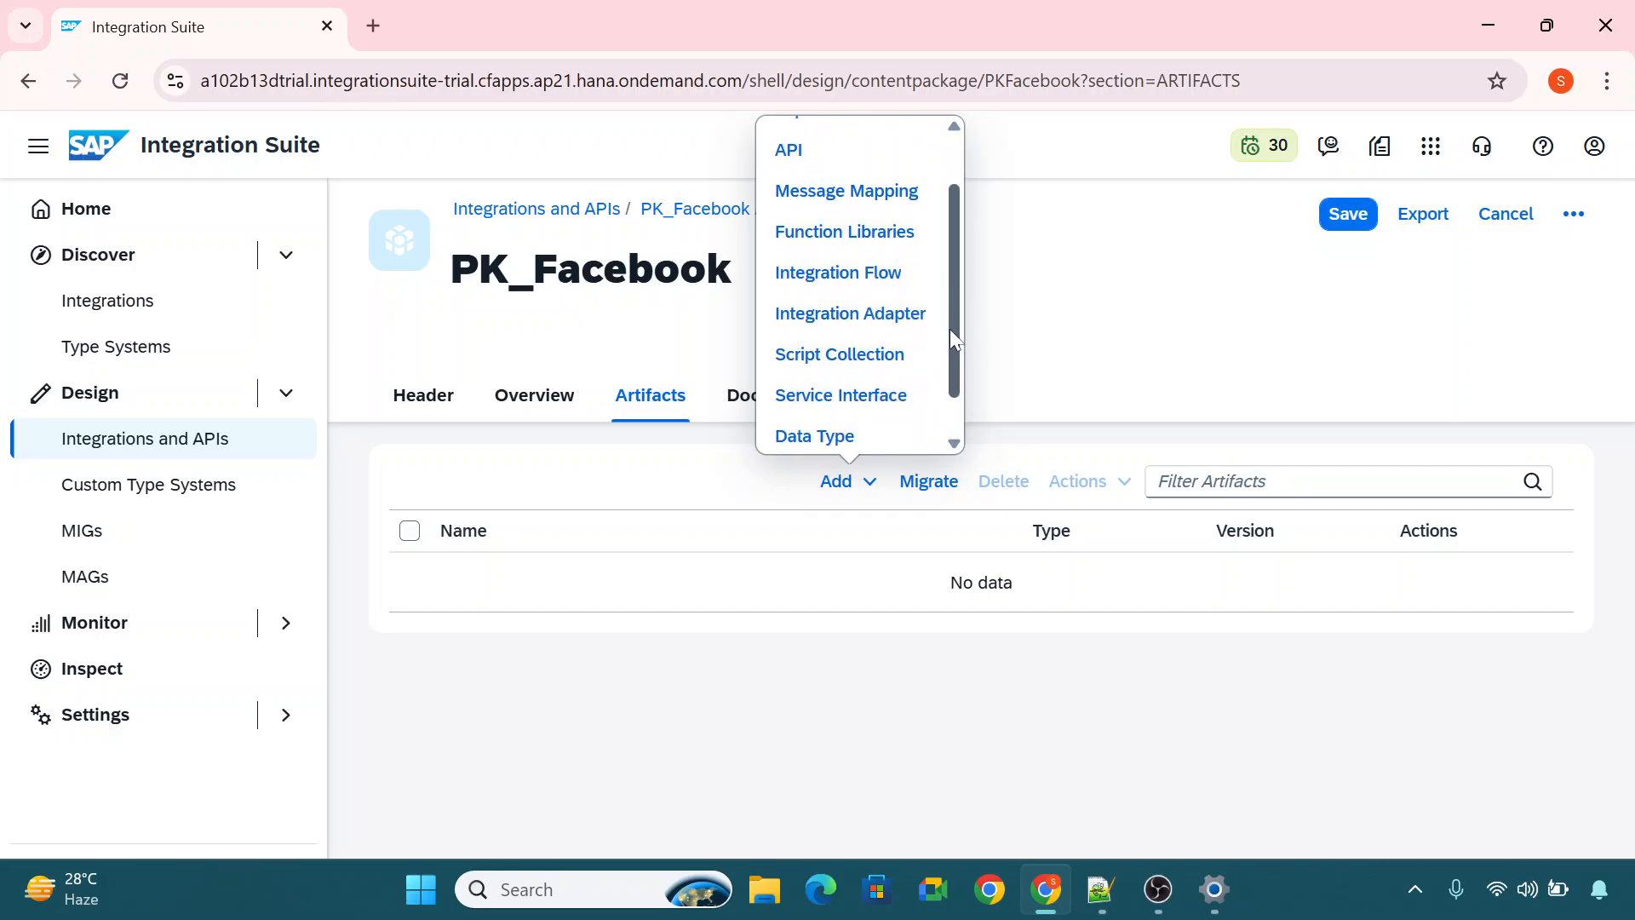
click(853, 279)
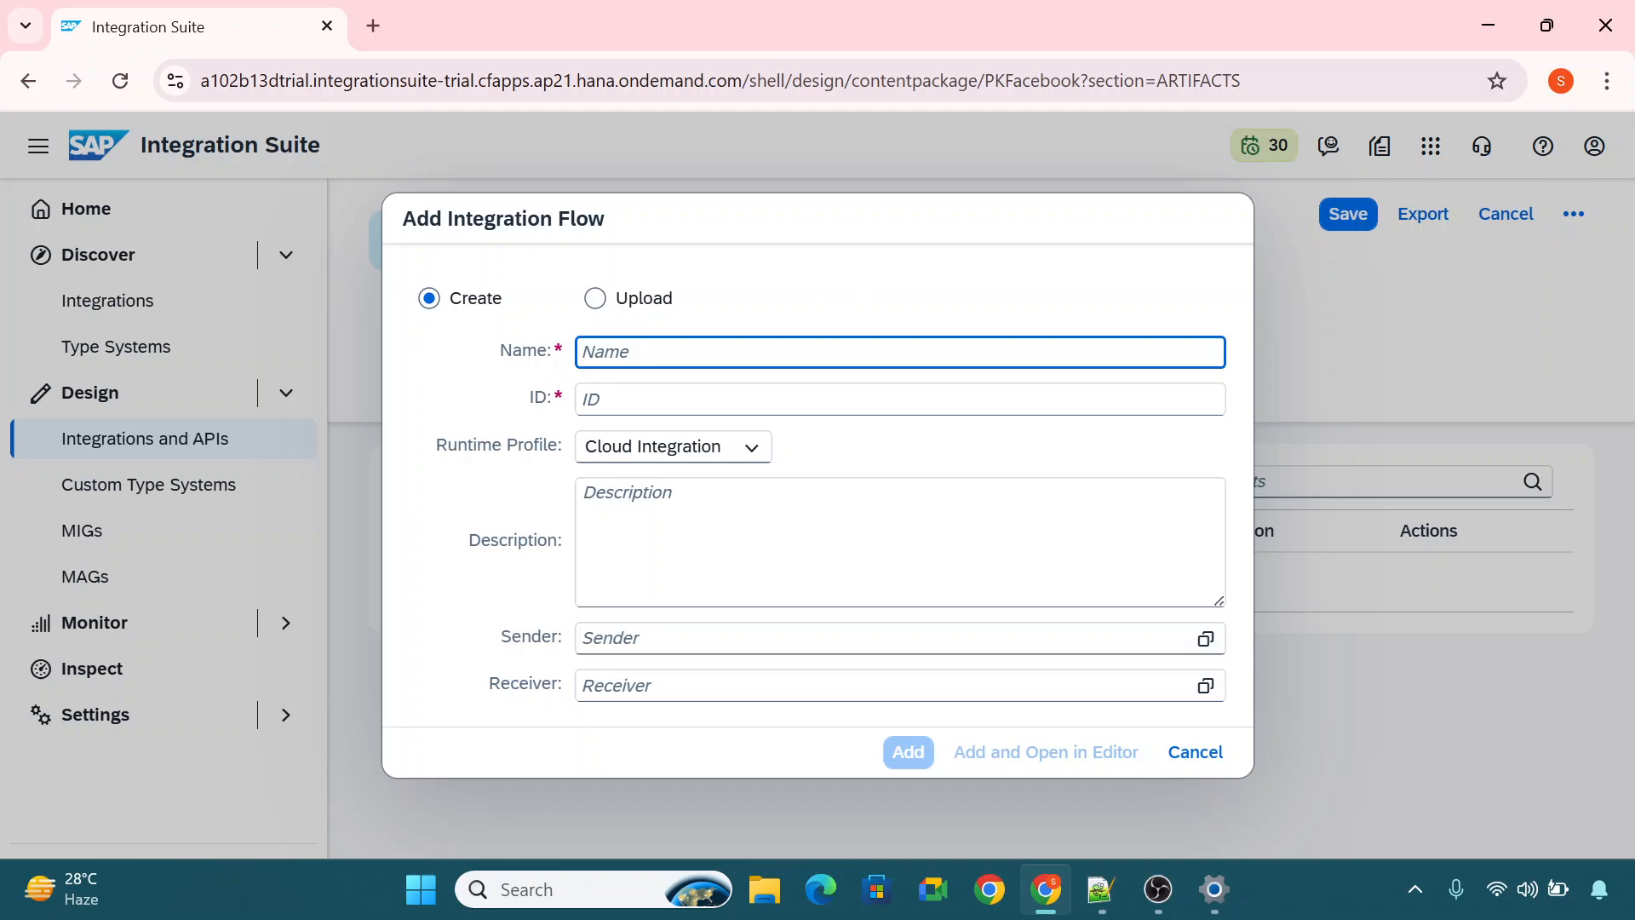
text(IF)
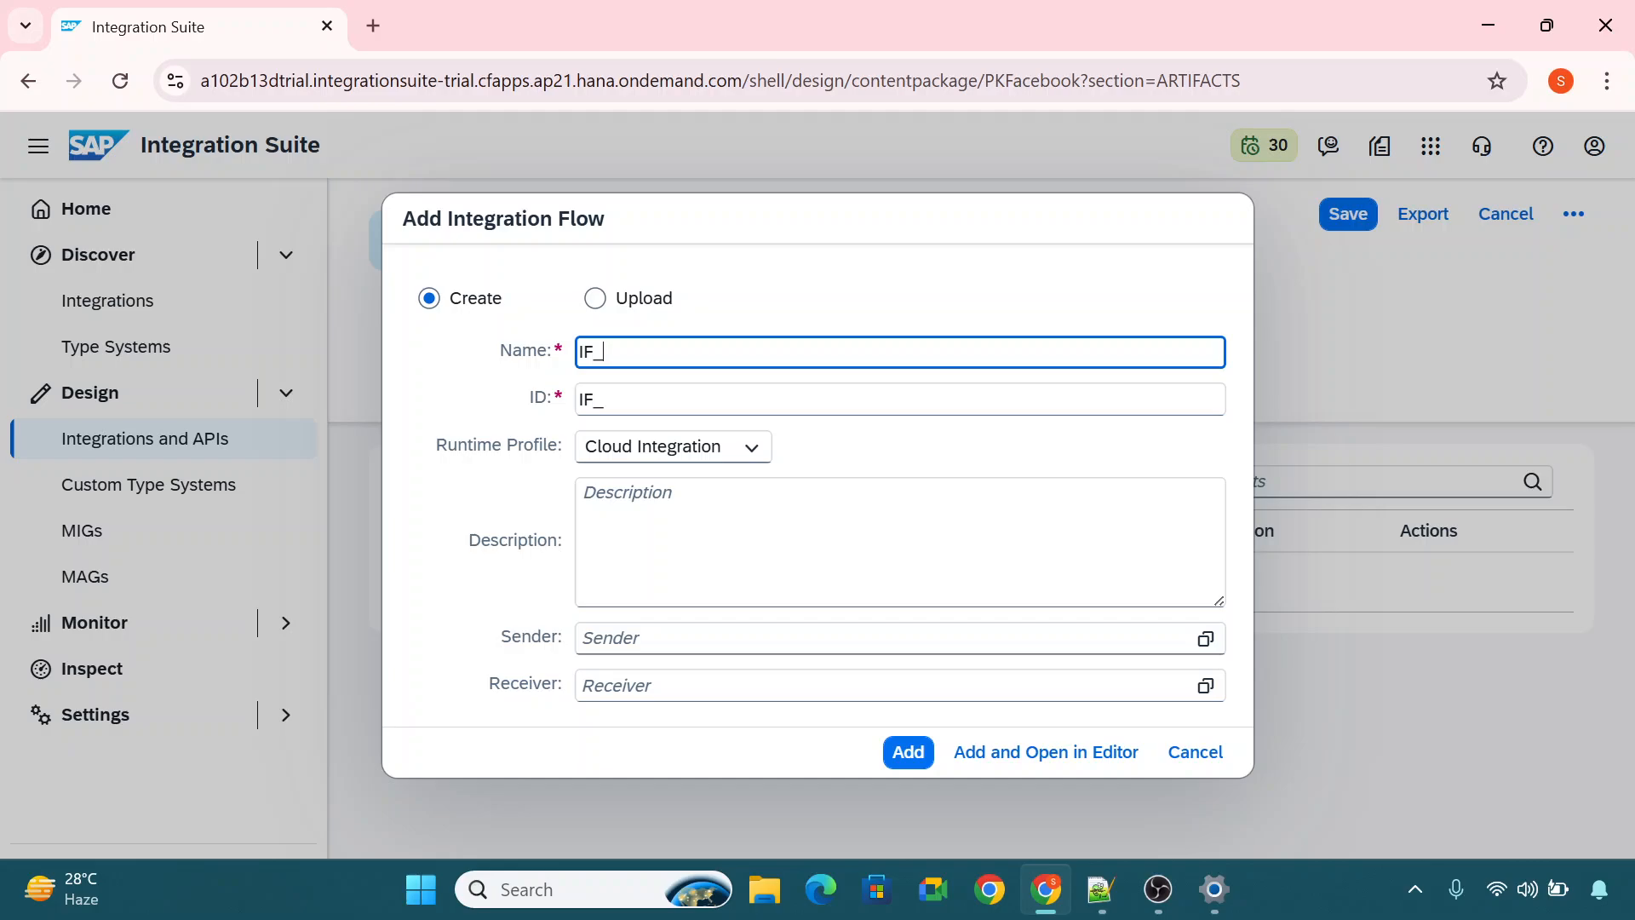
text(_myfirstiflow)
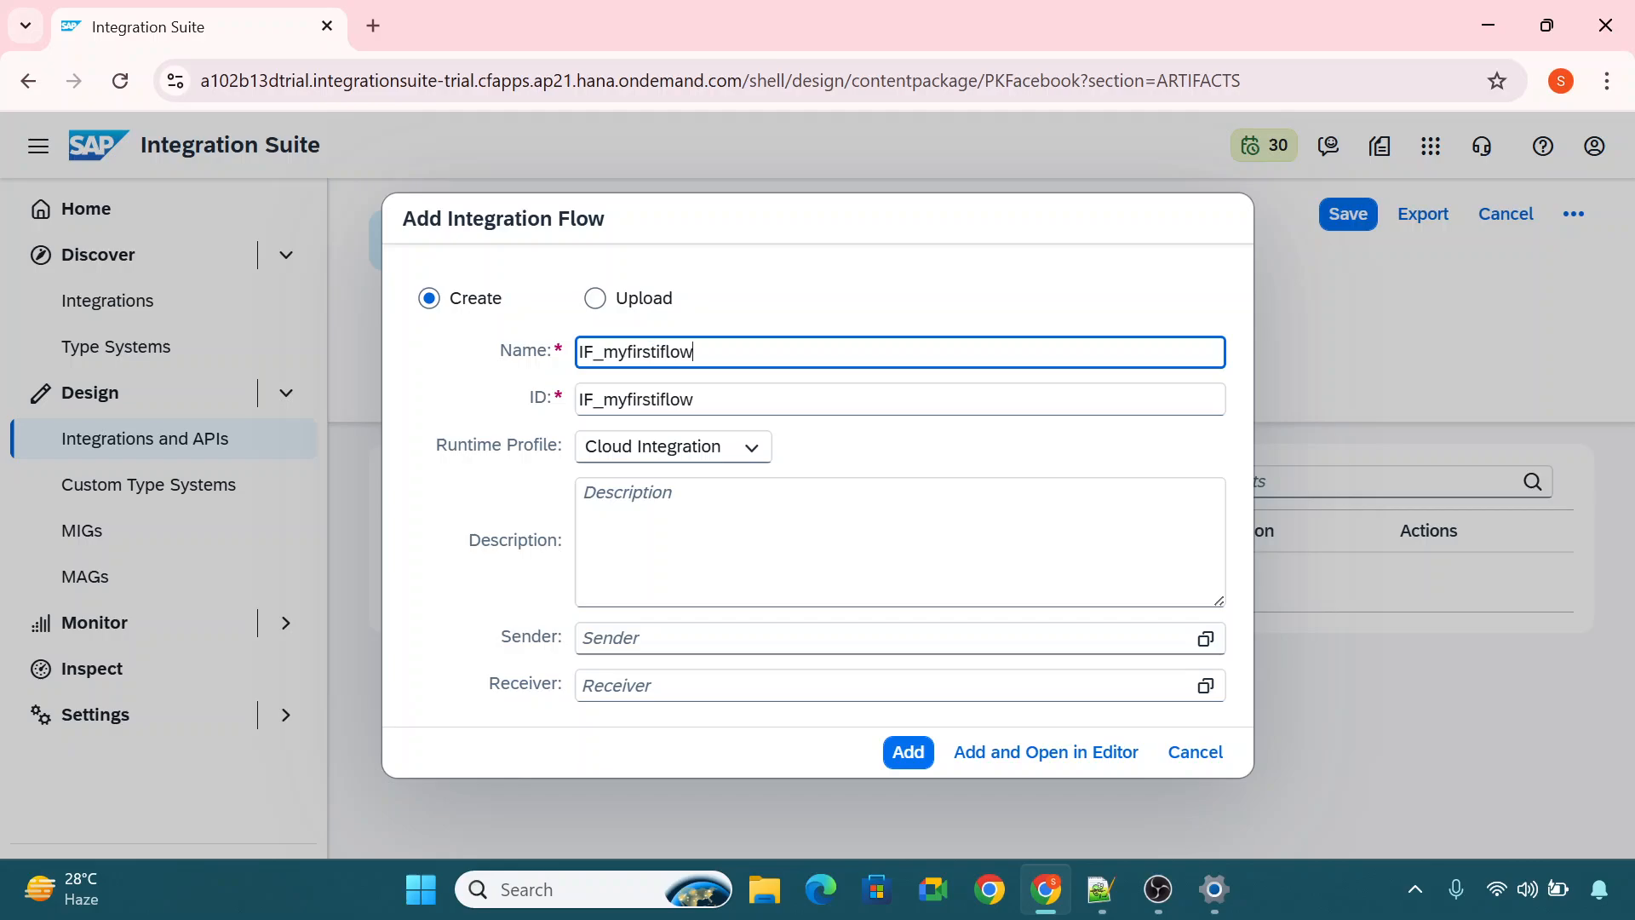
click(979, 752)
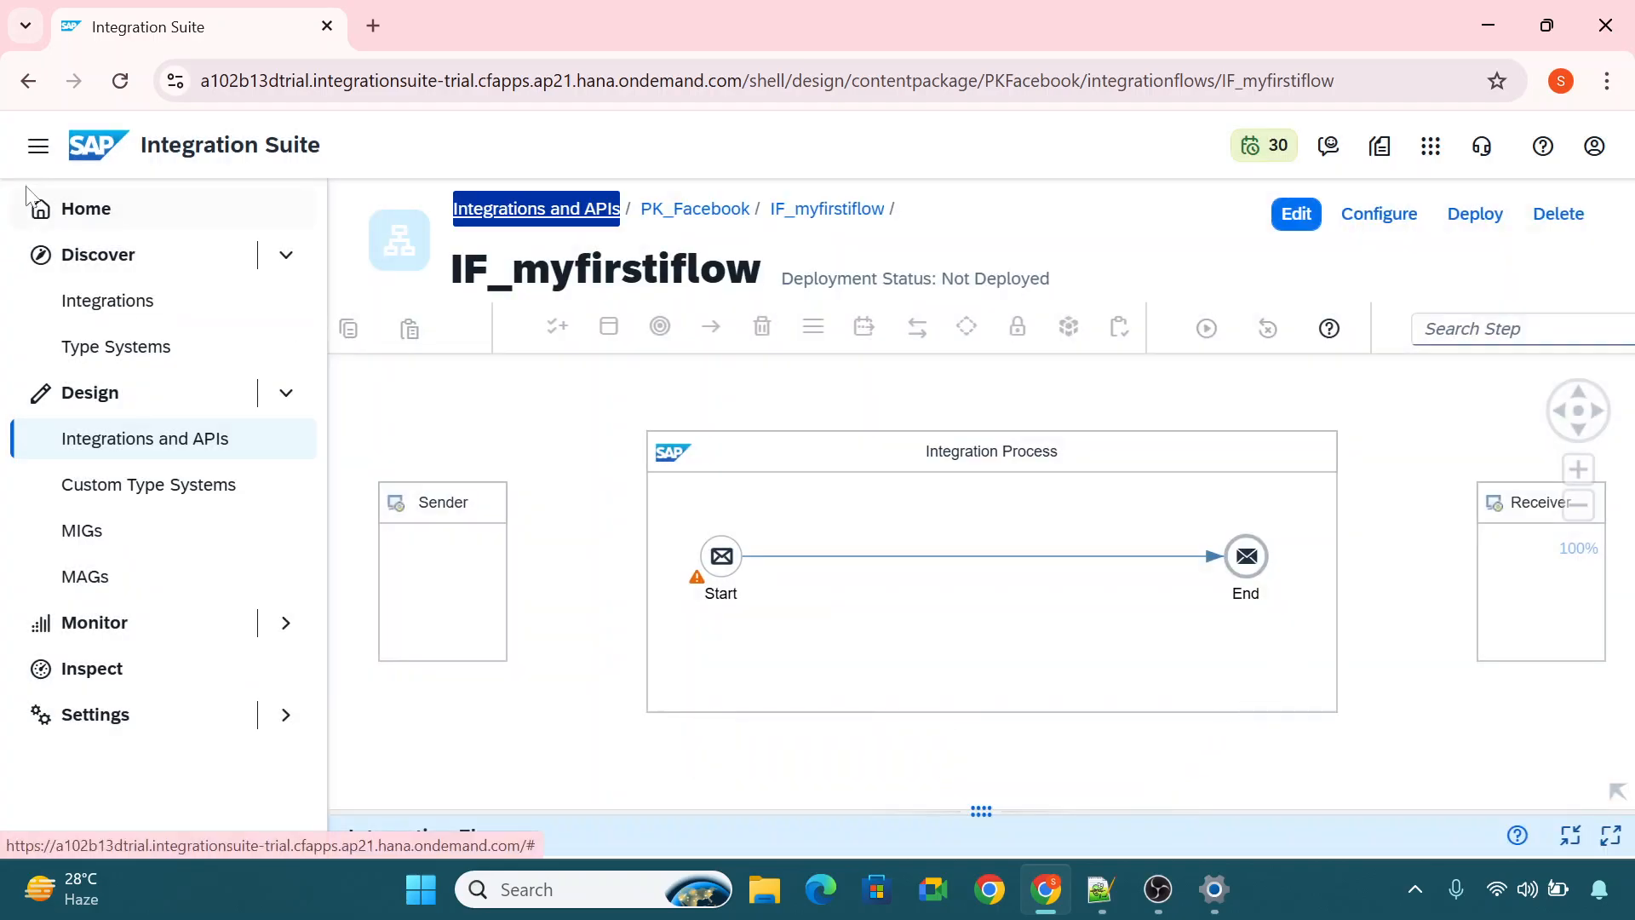
Examine the flow's default layout of Sender, Integration Process and Receiver on the canvas.
click(39, 149)
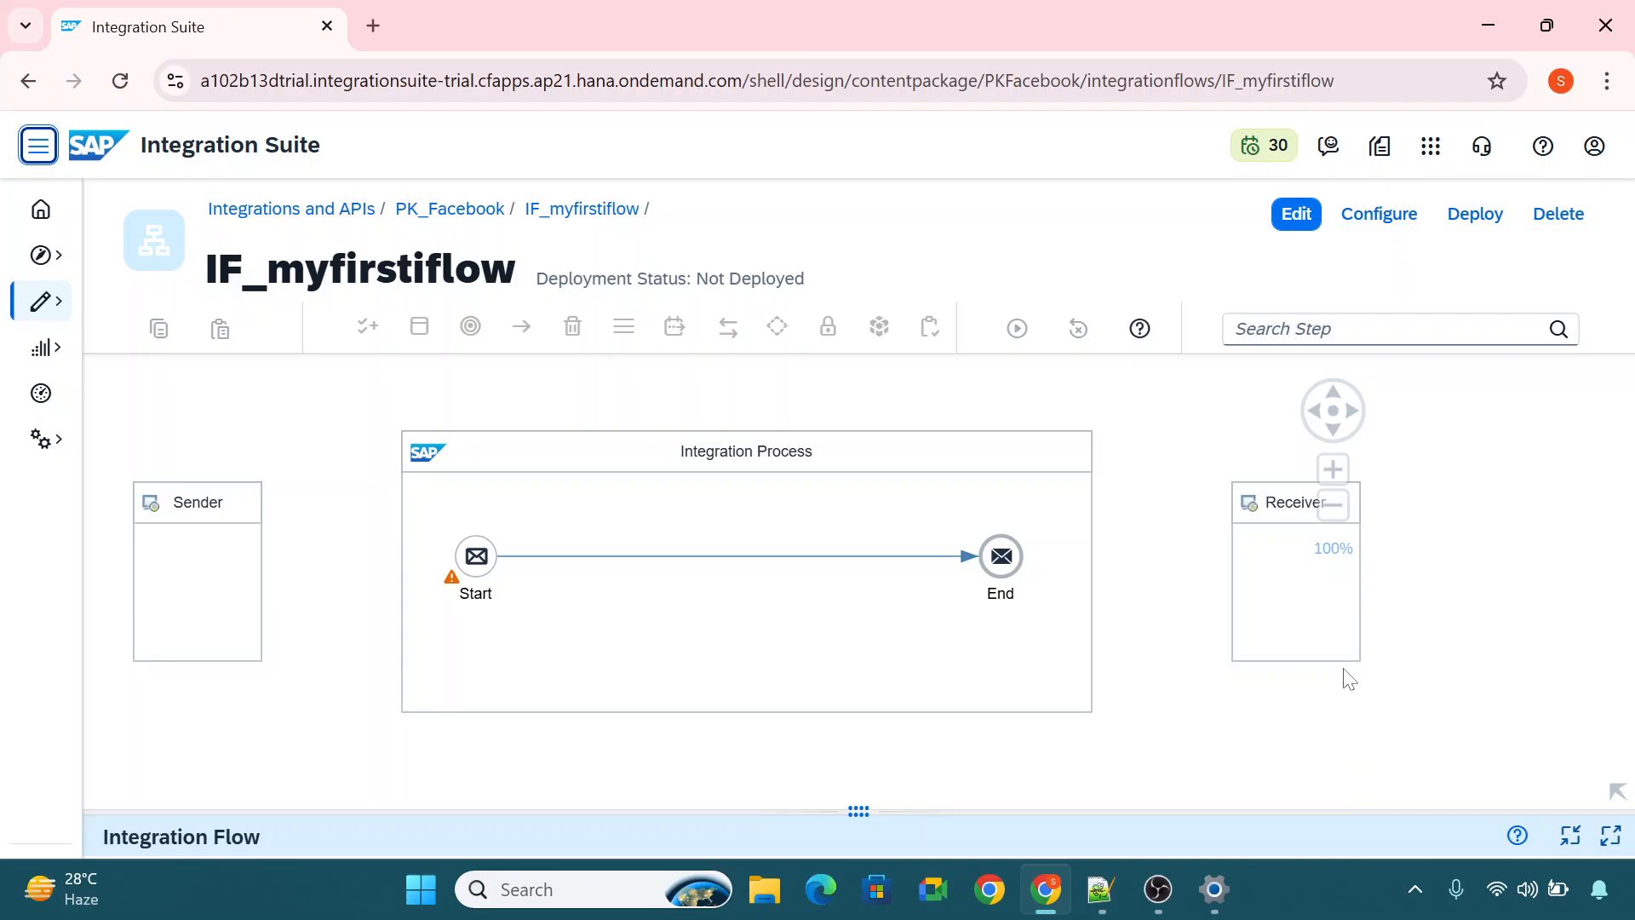
click(1305, 632)
drag(1293, 602, 1352, 596)
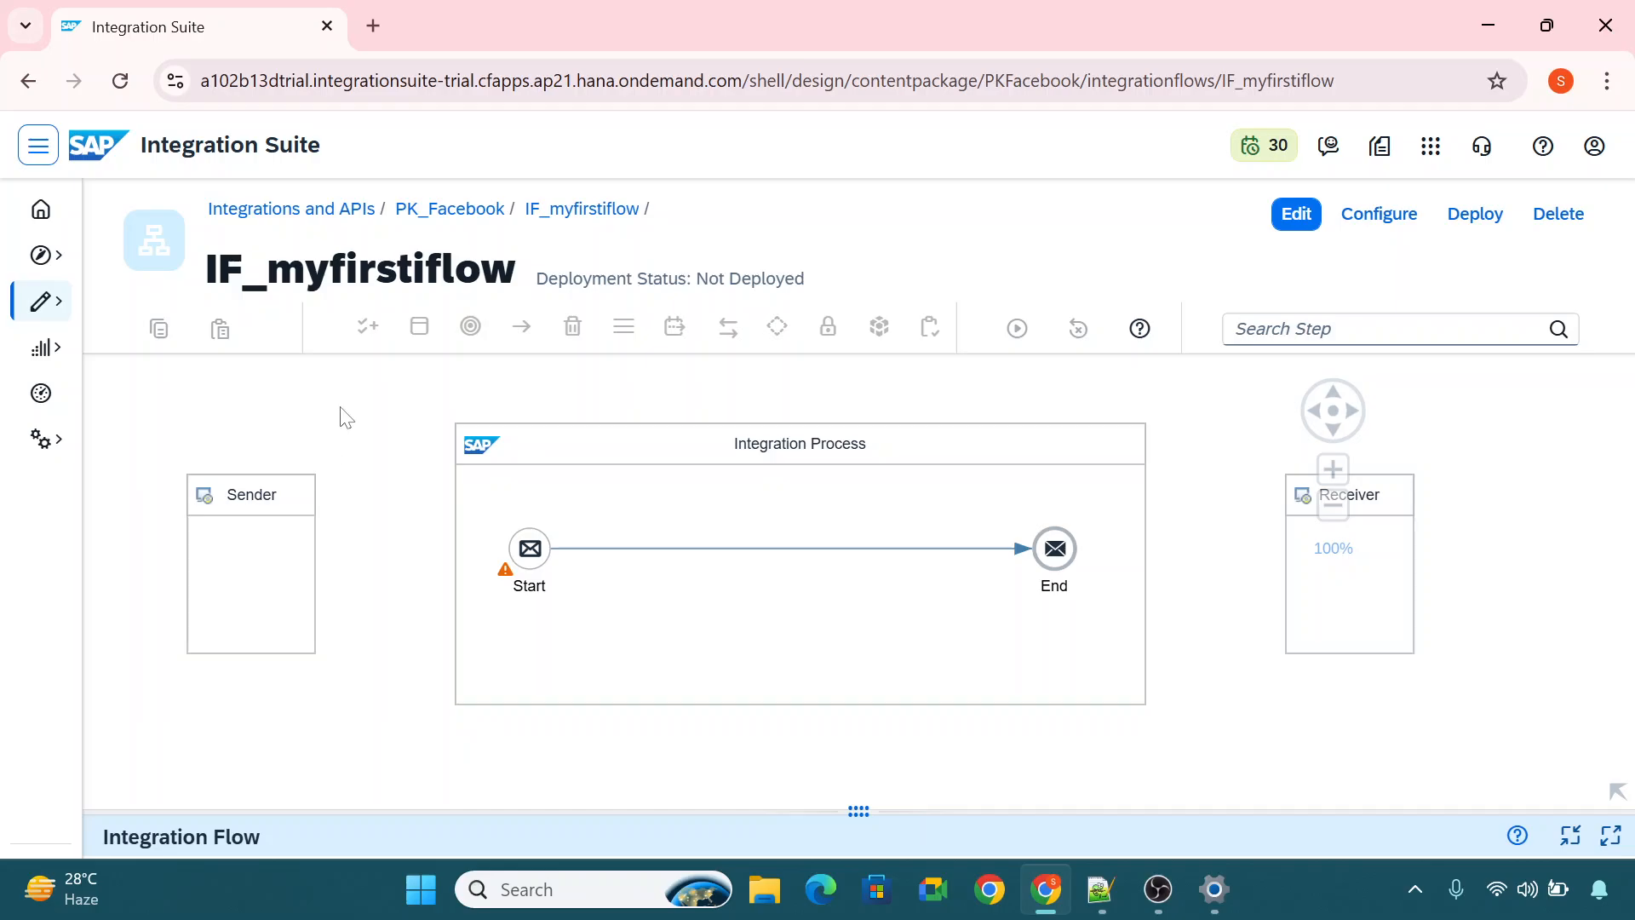
drag(340, 412, 401, 409)
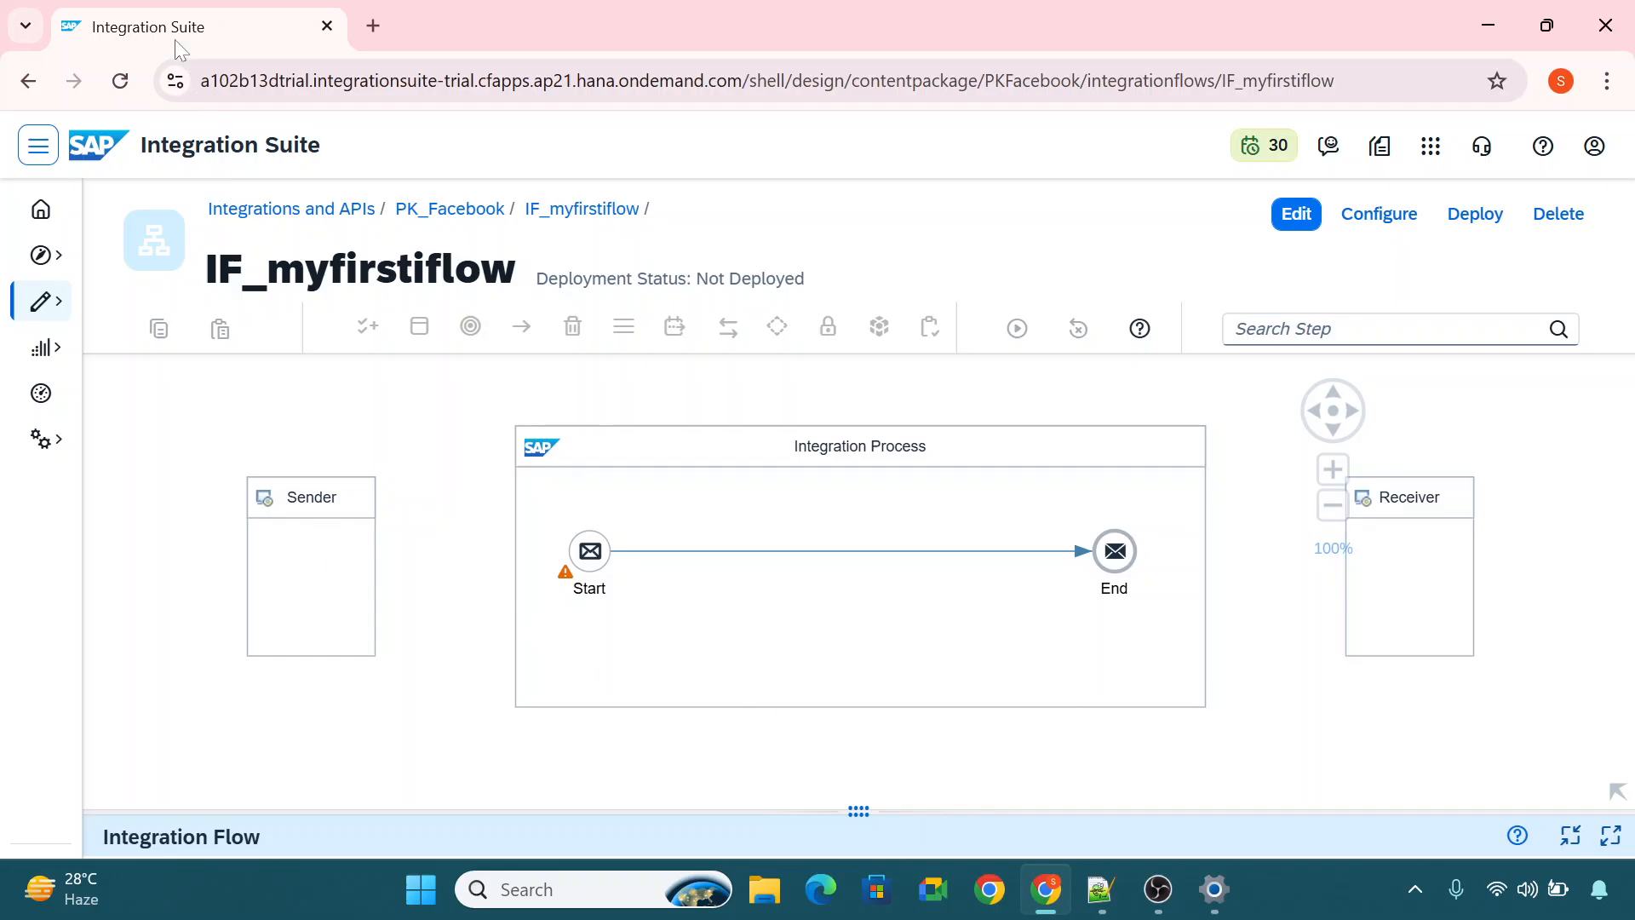
click(38, 146)
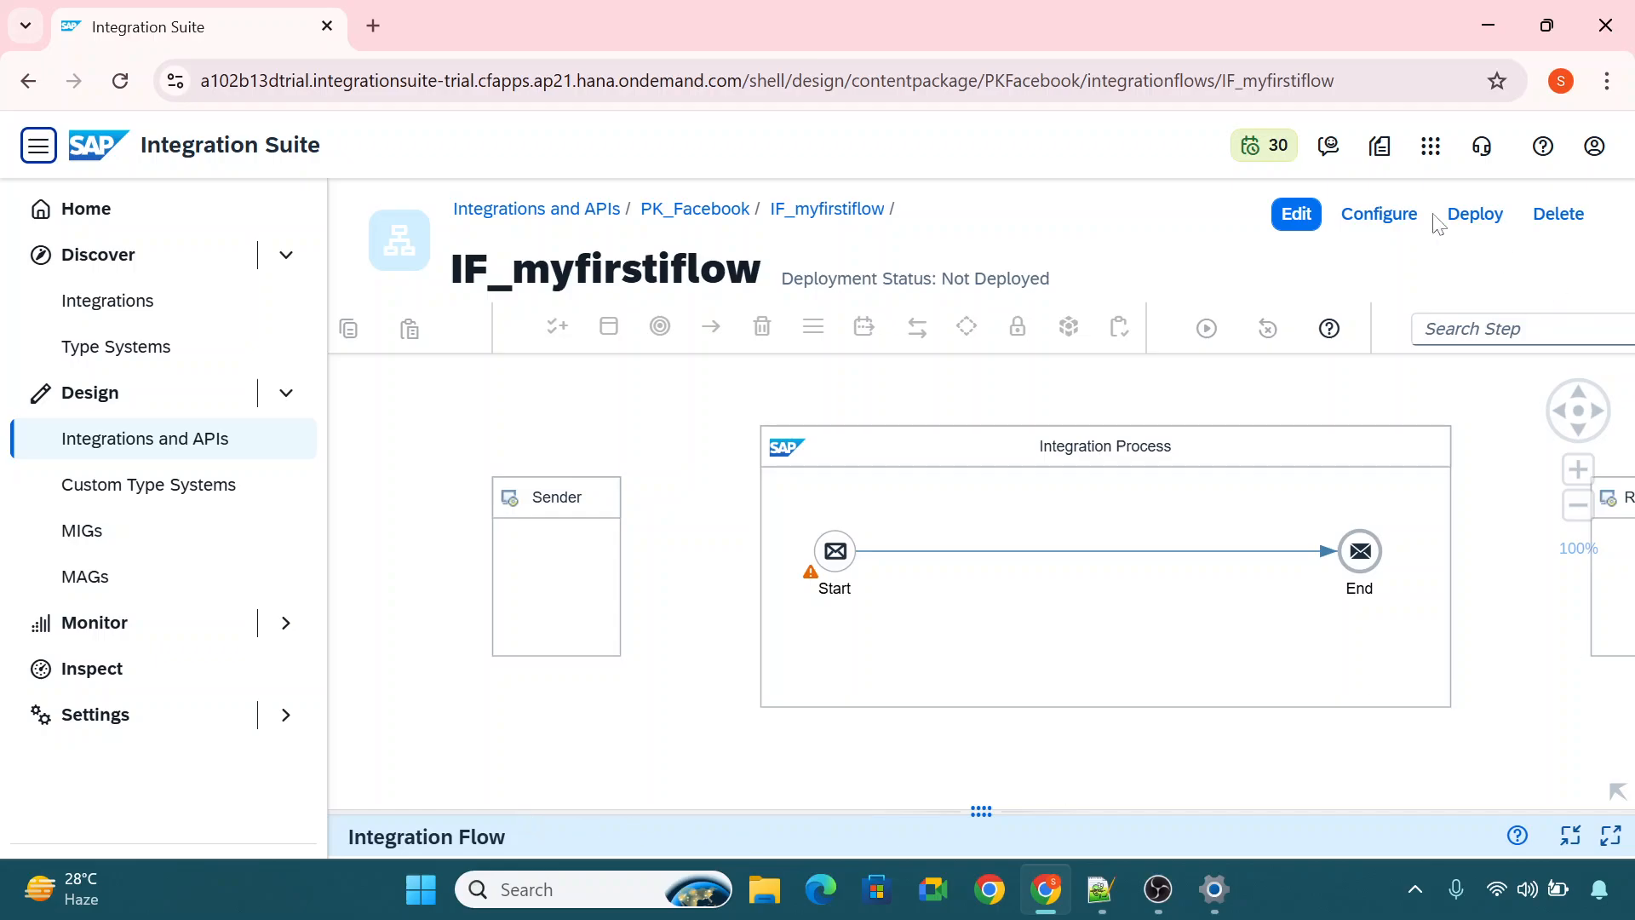
click(1124, 523)
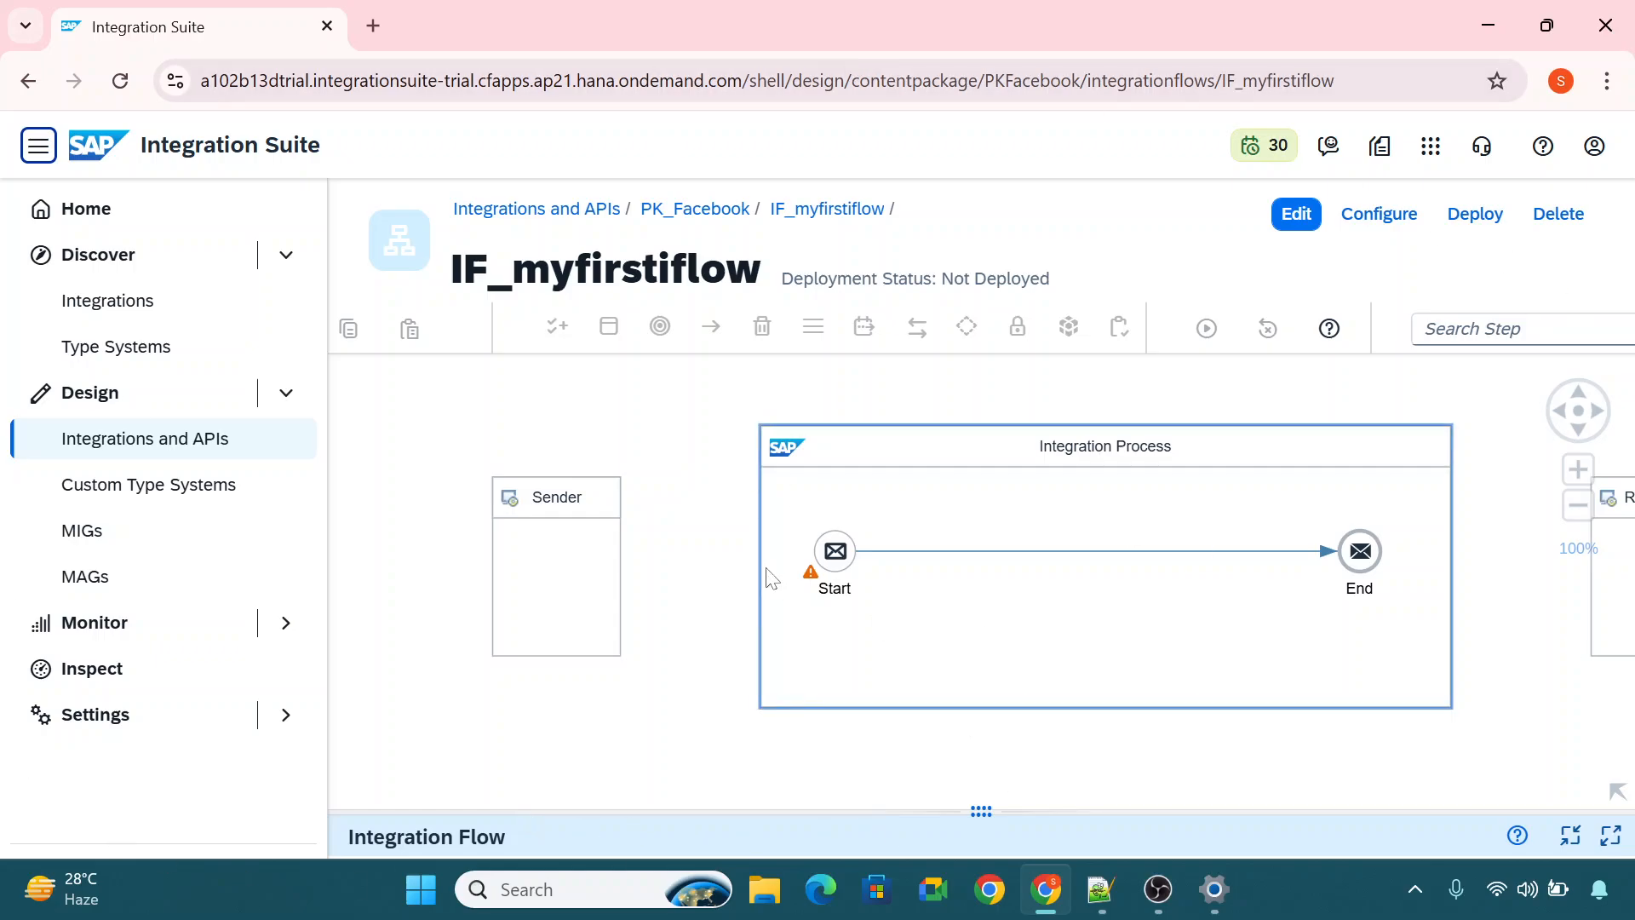
click(722, 549)
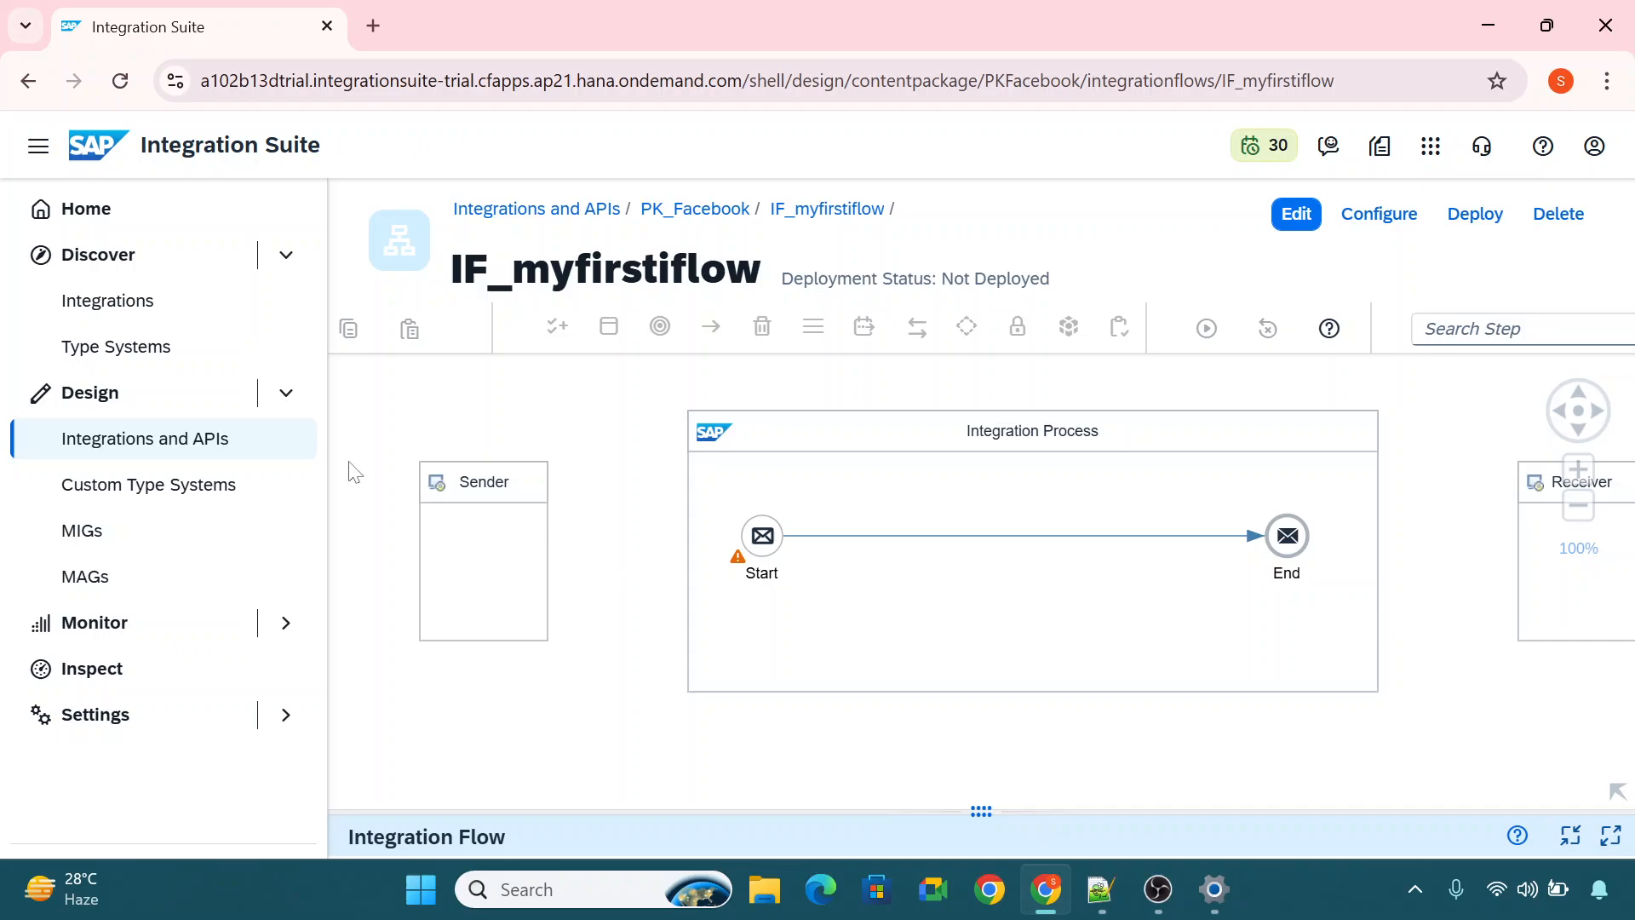
drag(1522, 686, 1507, 688)
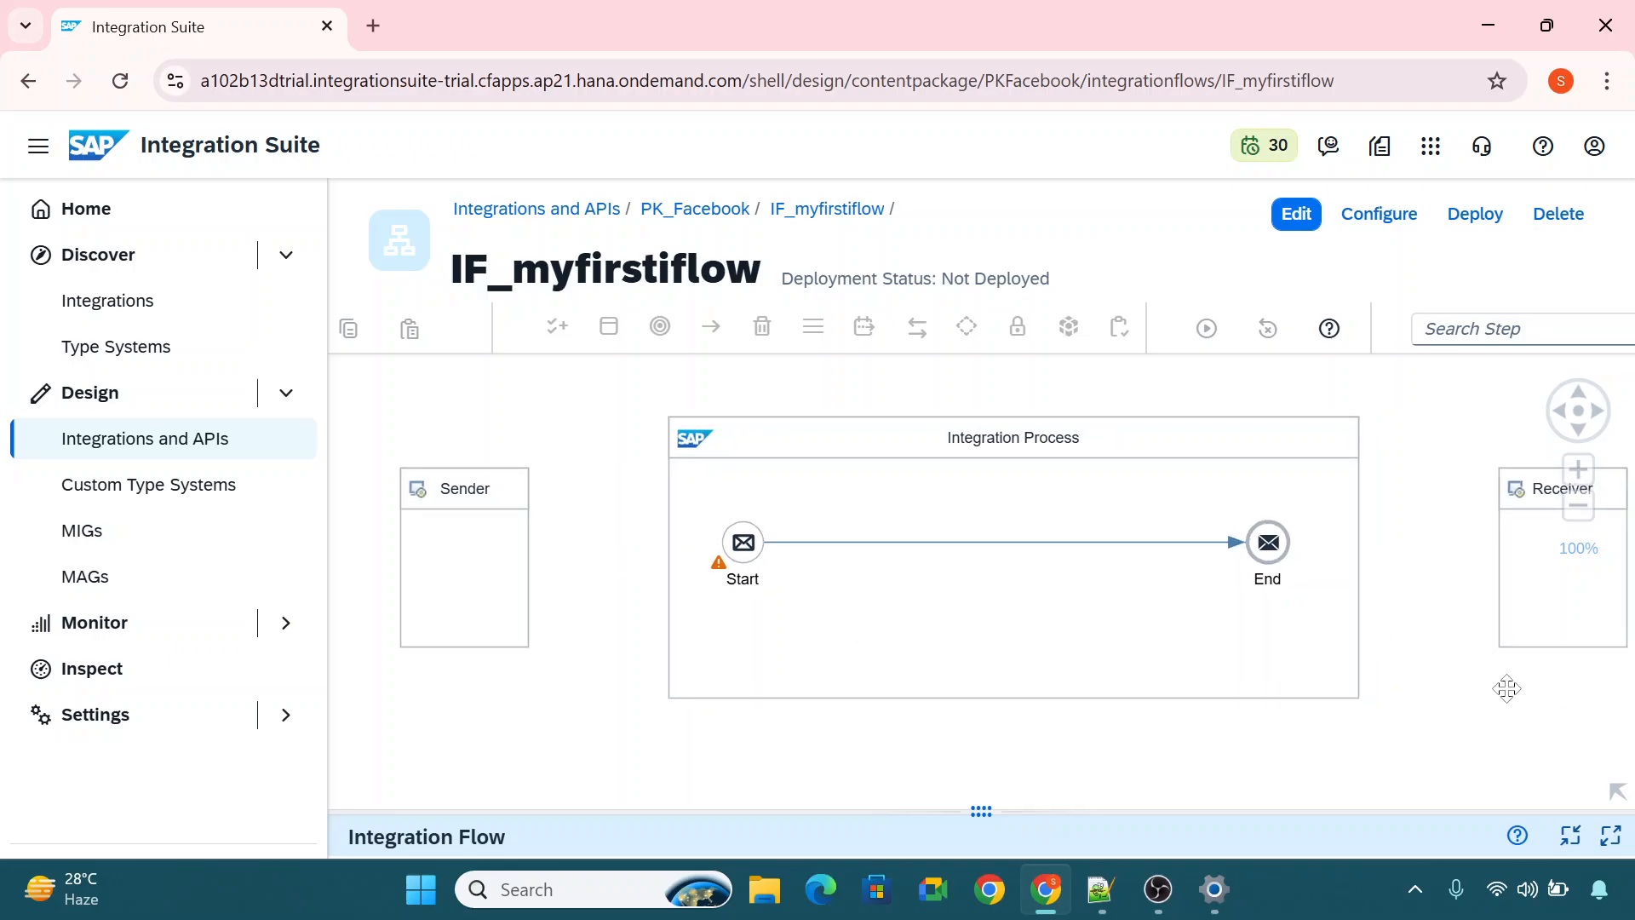
Switch the flow to edit mode and connect the Sender to the Start event with the HTTPS adapter.
click(1296, 214)
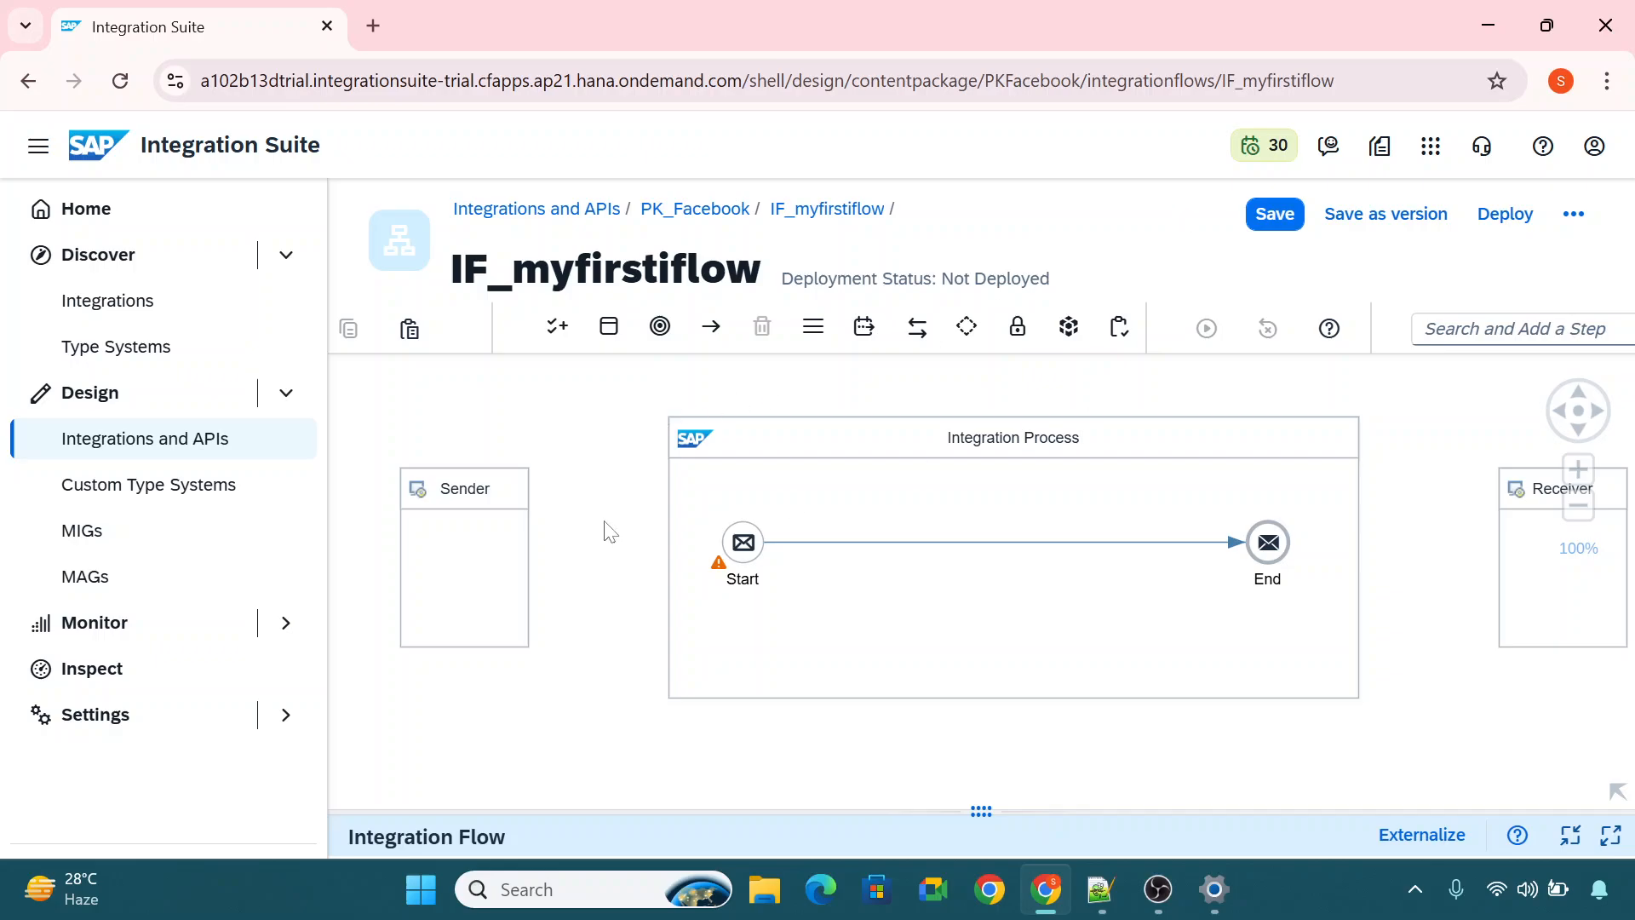
click(467, 541)
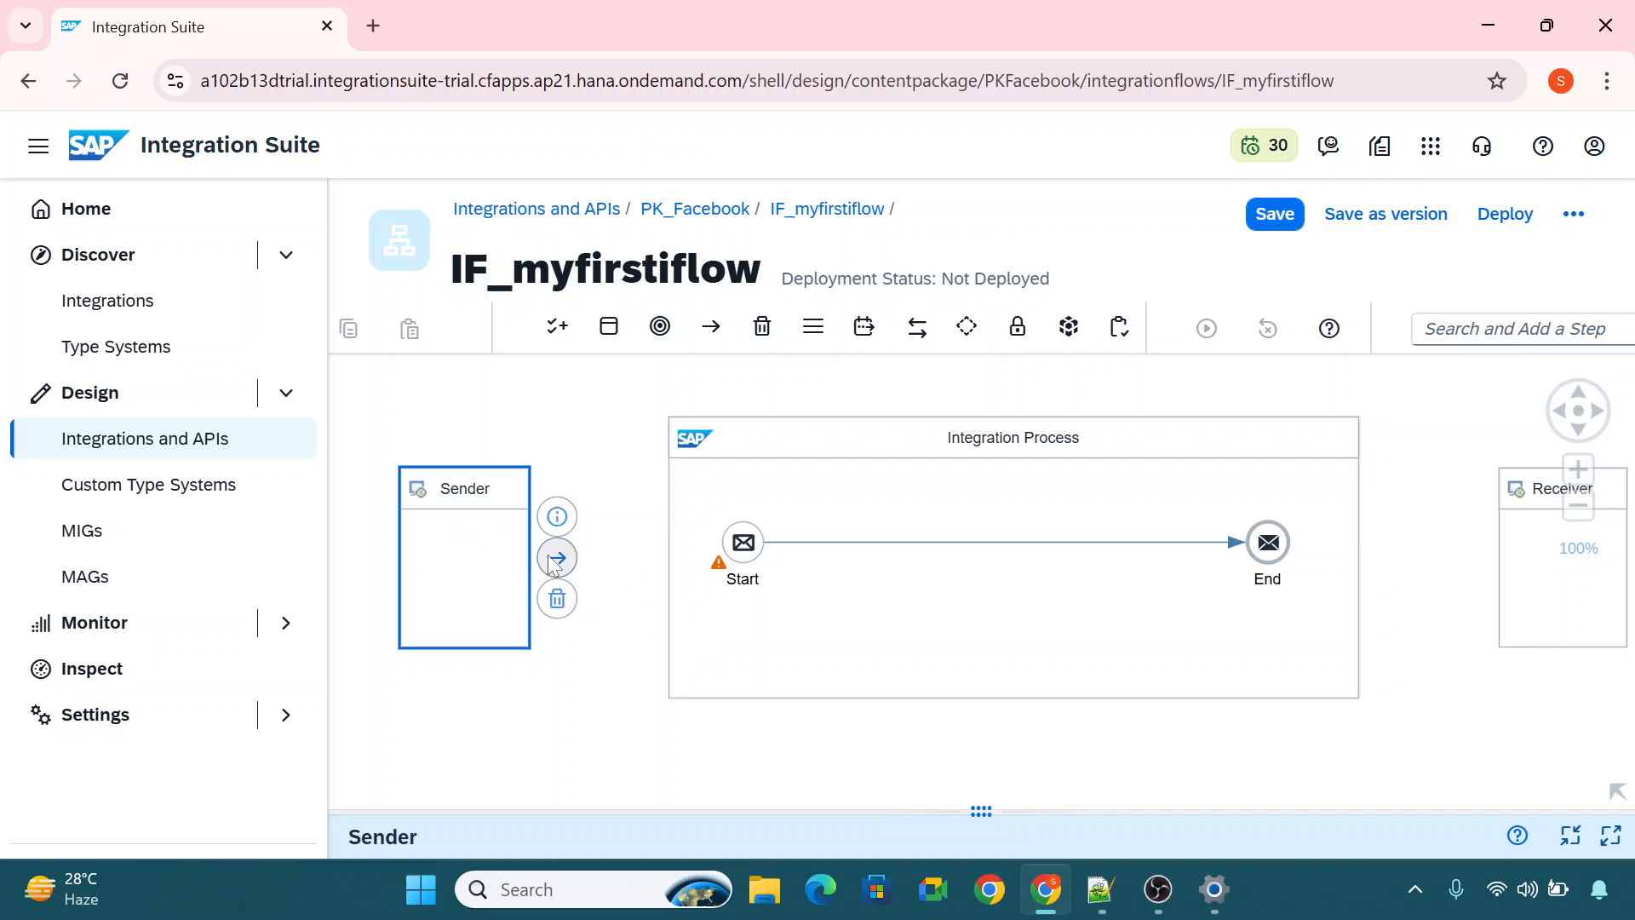
drag(557, 558, 731, 550)
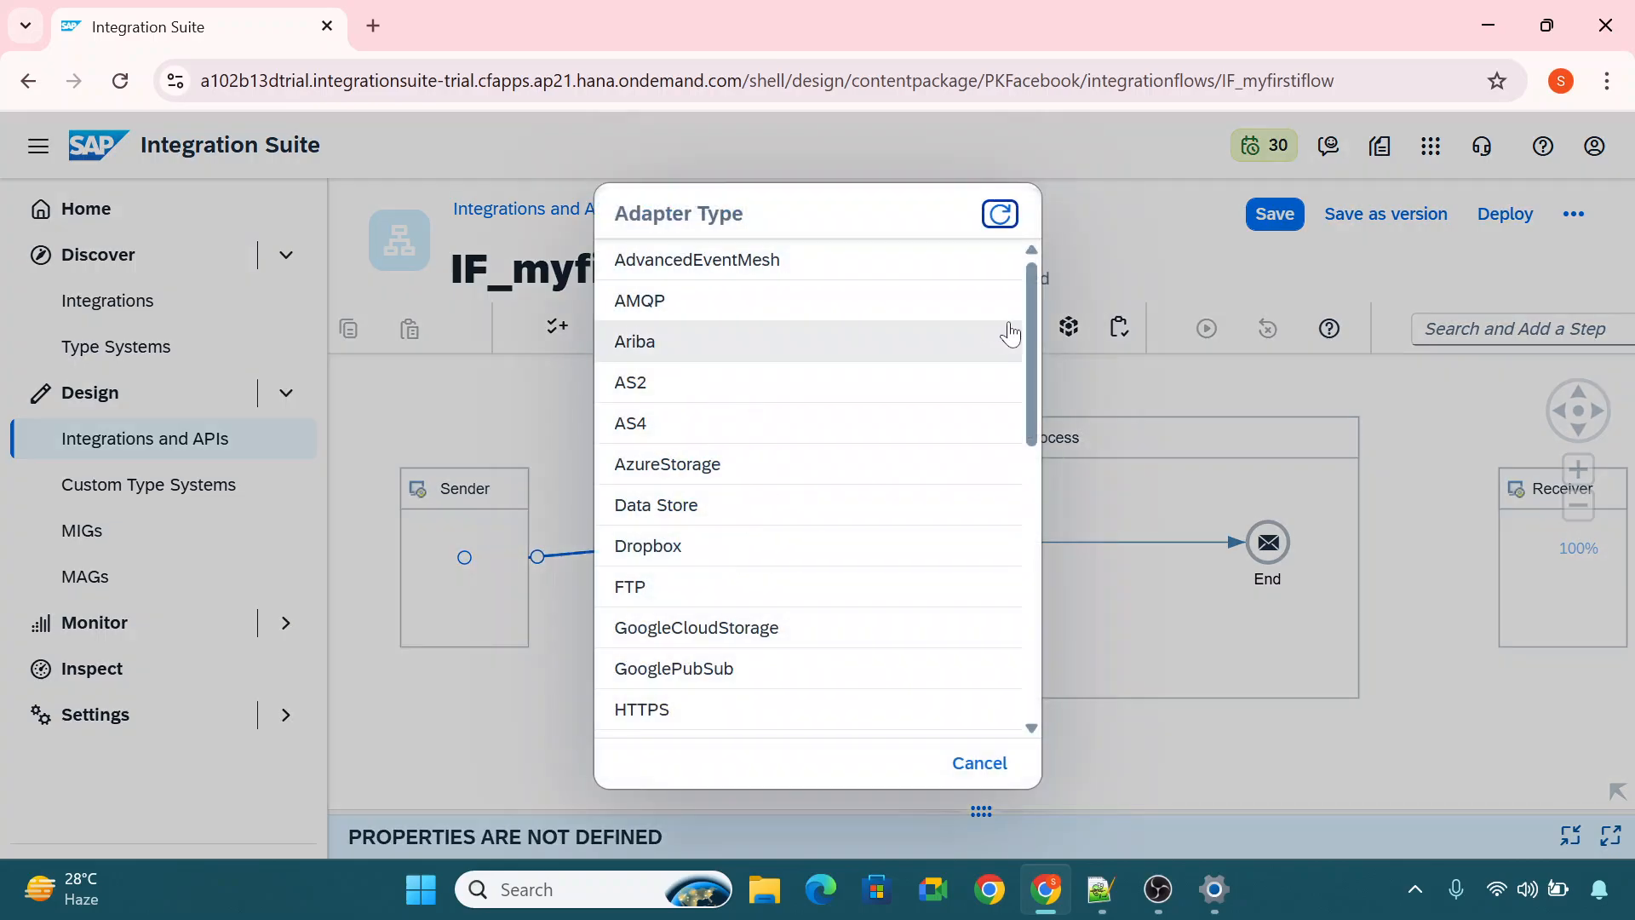
mouse_move(1029, 298)
mouse_down()
mouse_move(1032, 596)
mouse_move(1031, 327)
mouse_move(1009, 281)
mouse_up()
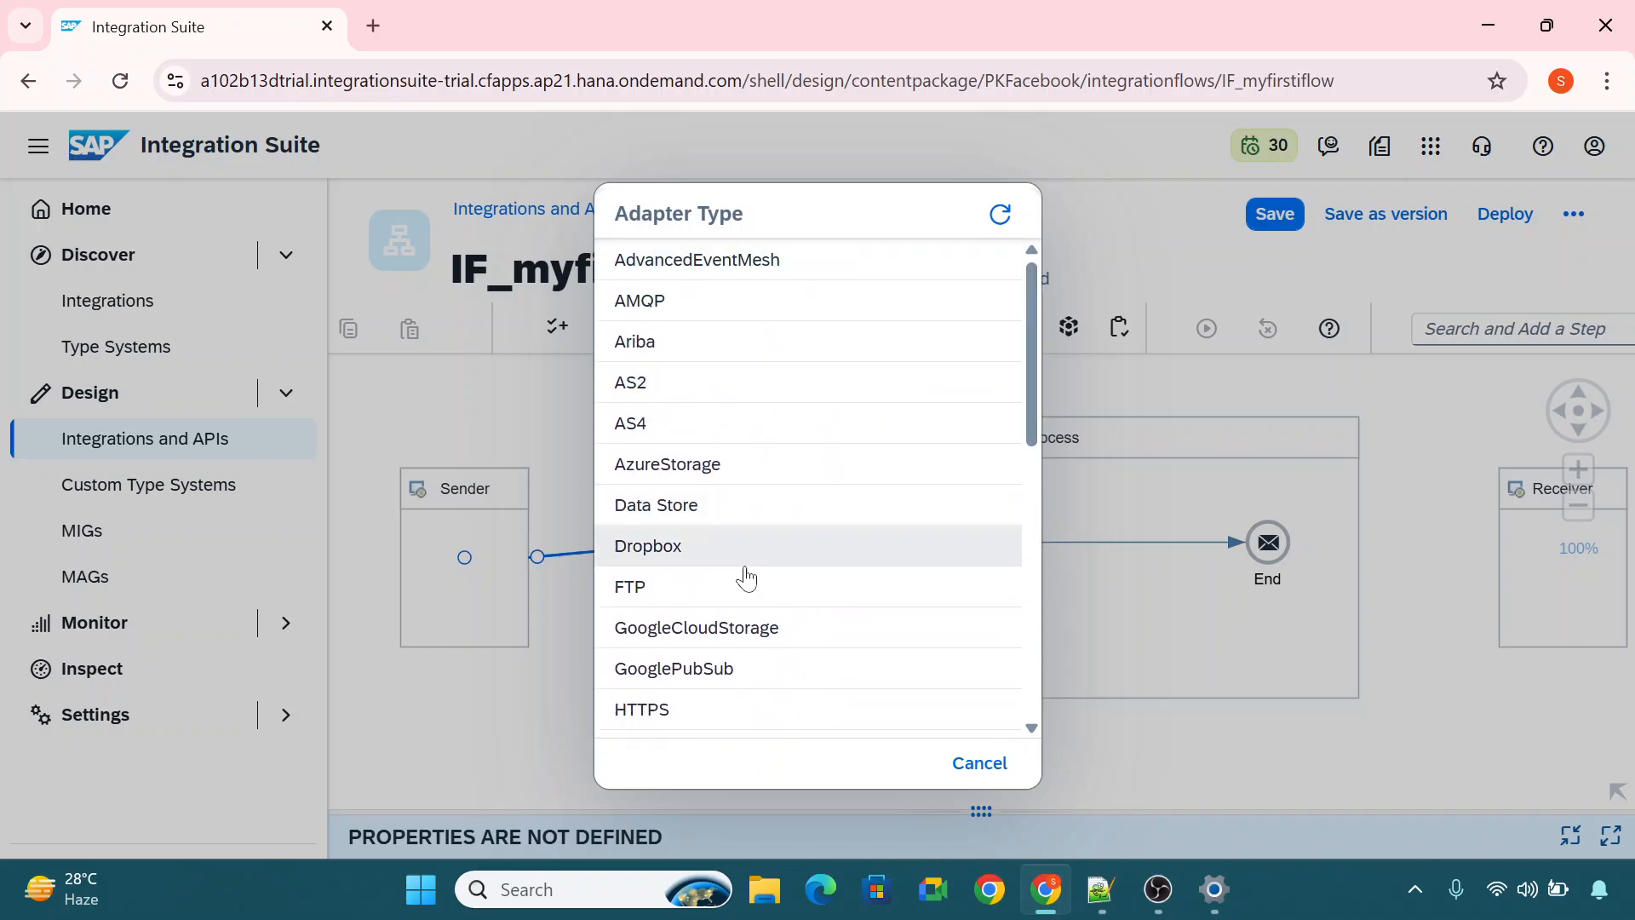
drag(1030, 351, 1022, 277)
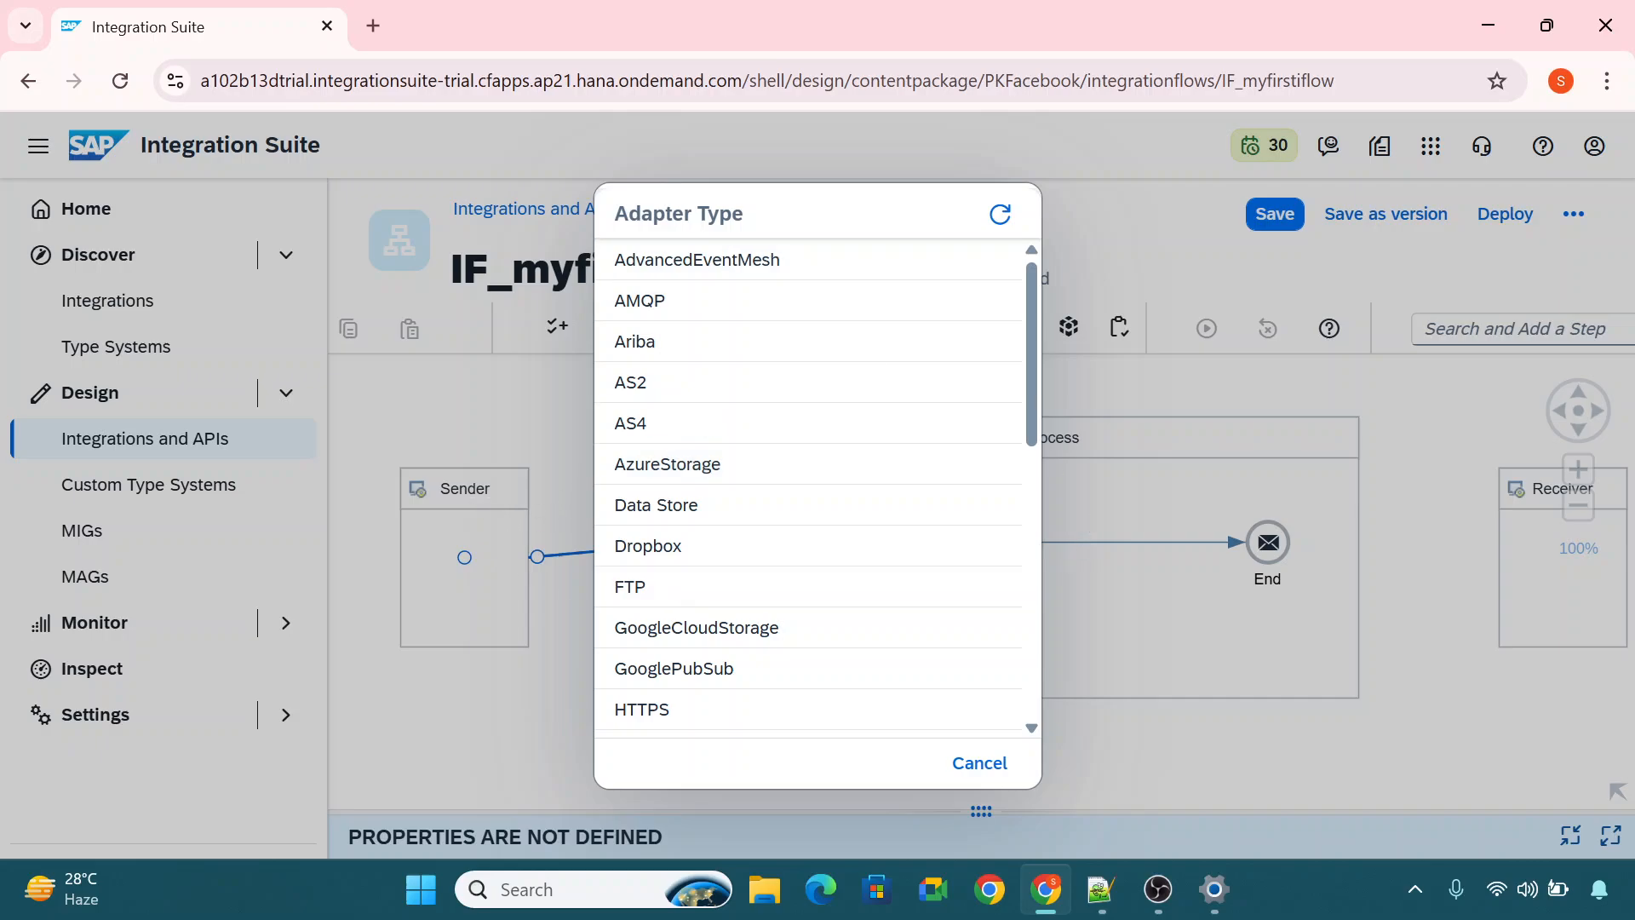
drag(698, 214, 615, 214)
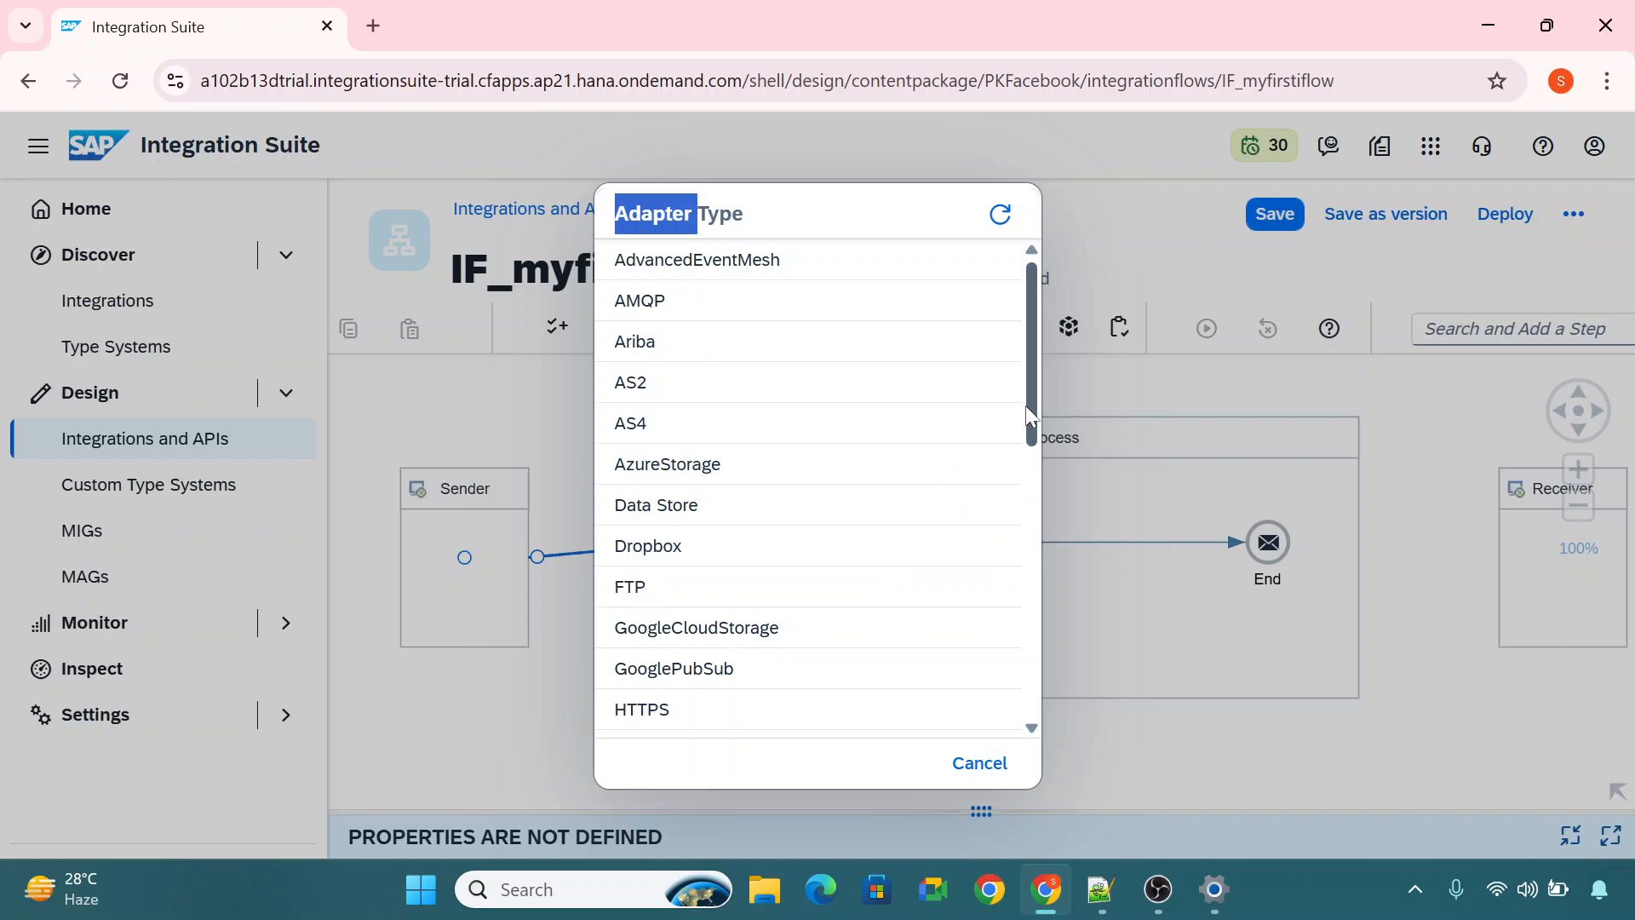
scroll(1029, 392, down, 1)
drag(1029, 392, 1032, 468)
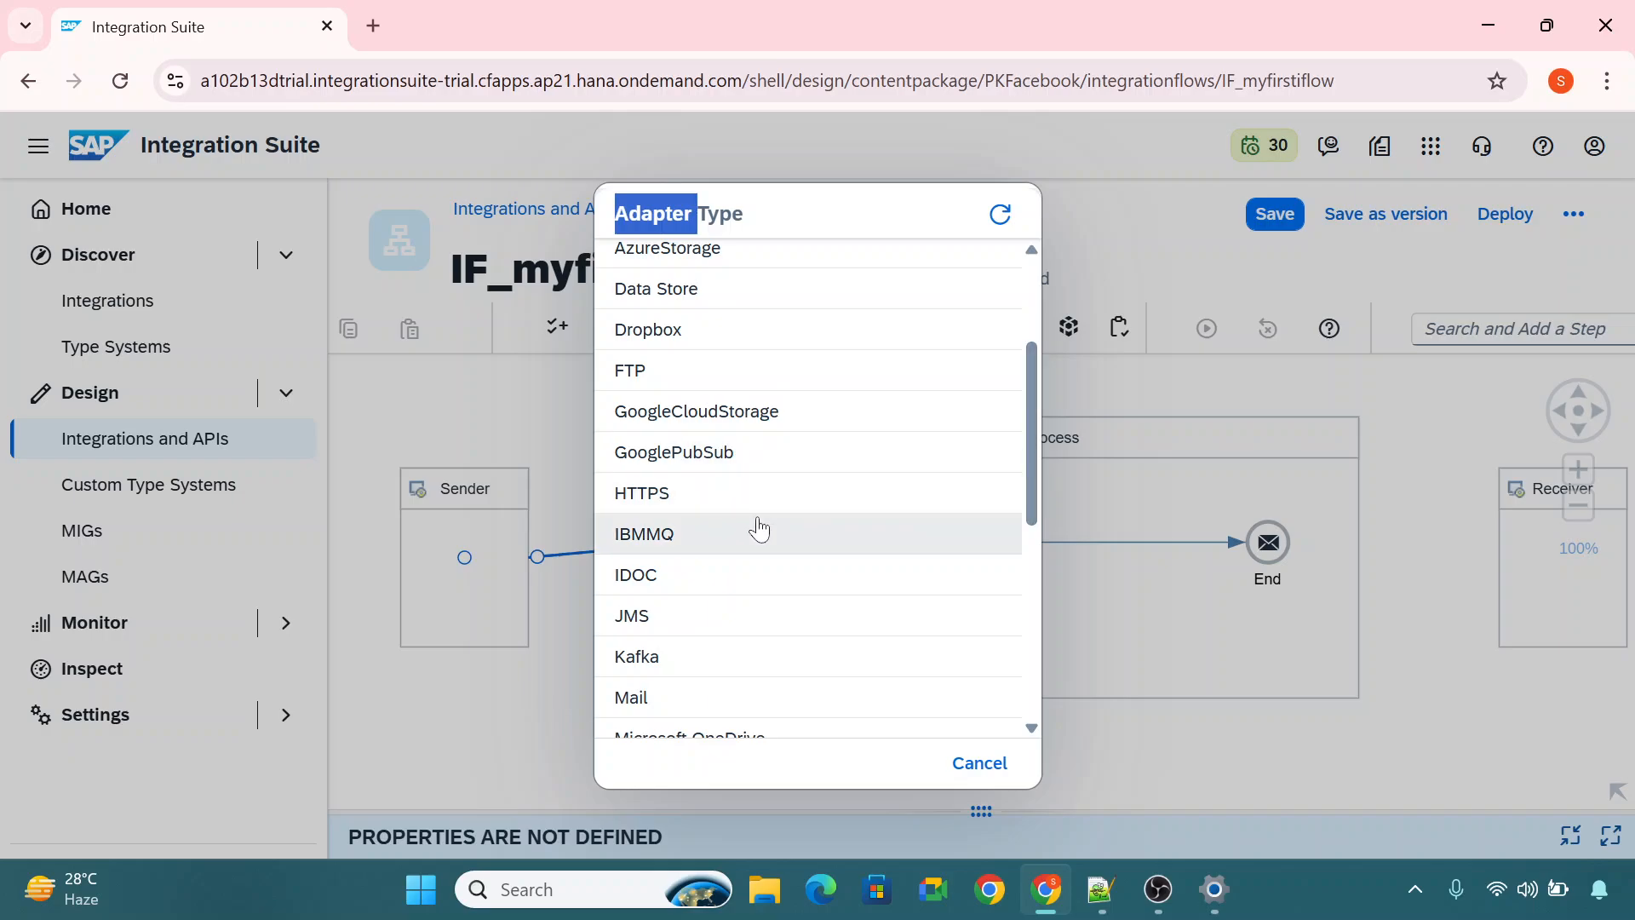
click(669, 498)
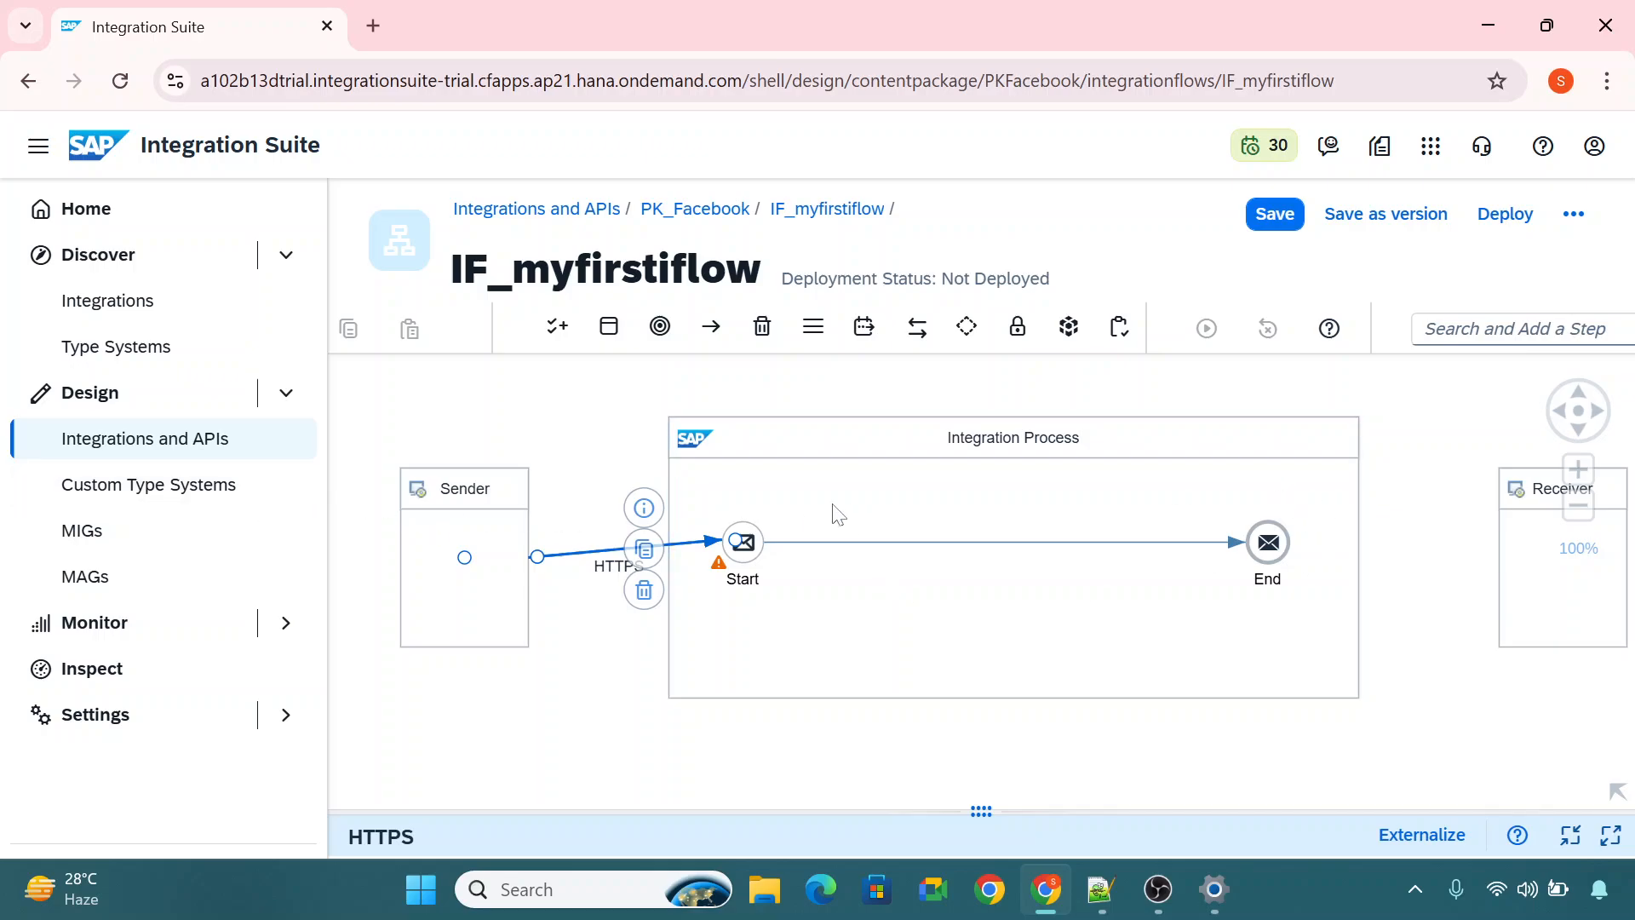
Review the General, Connection and Conditions settings of the HTTPS sender channel and return to the canvas.
click(1610, 835)
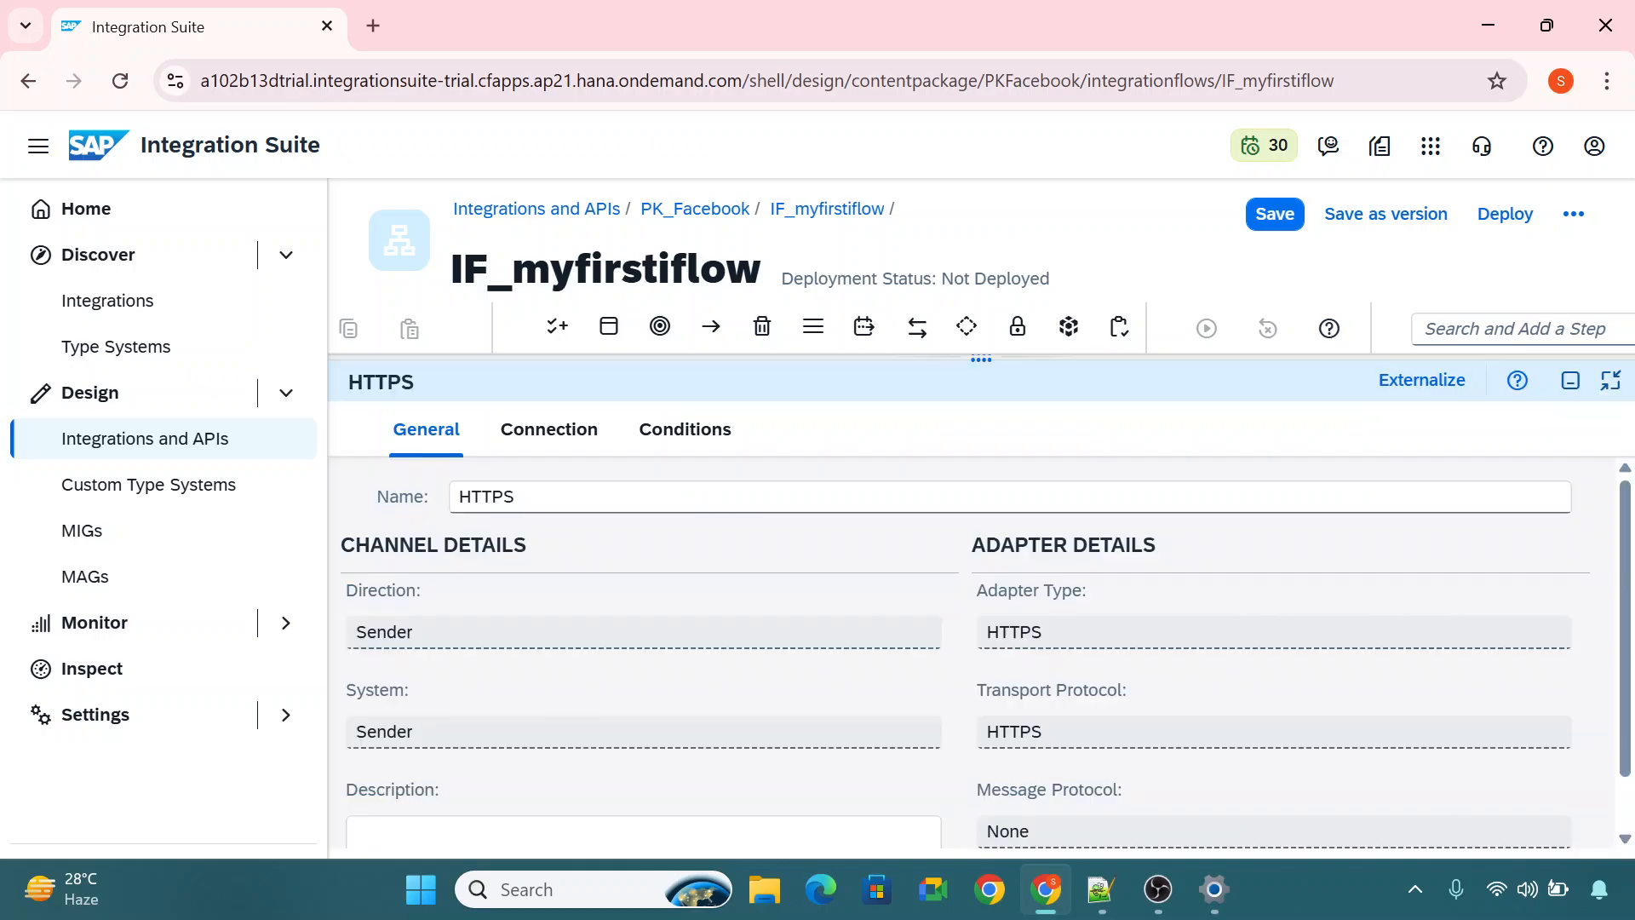
click(585, 451)
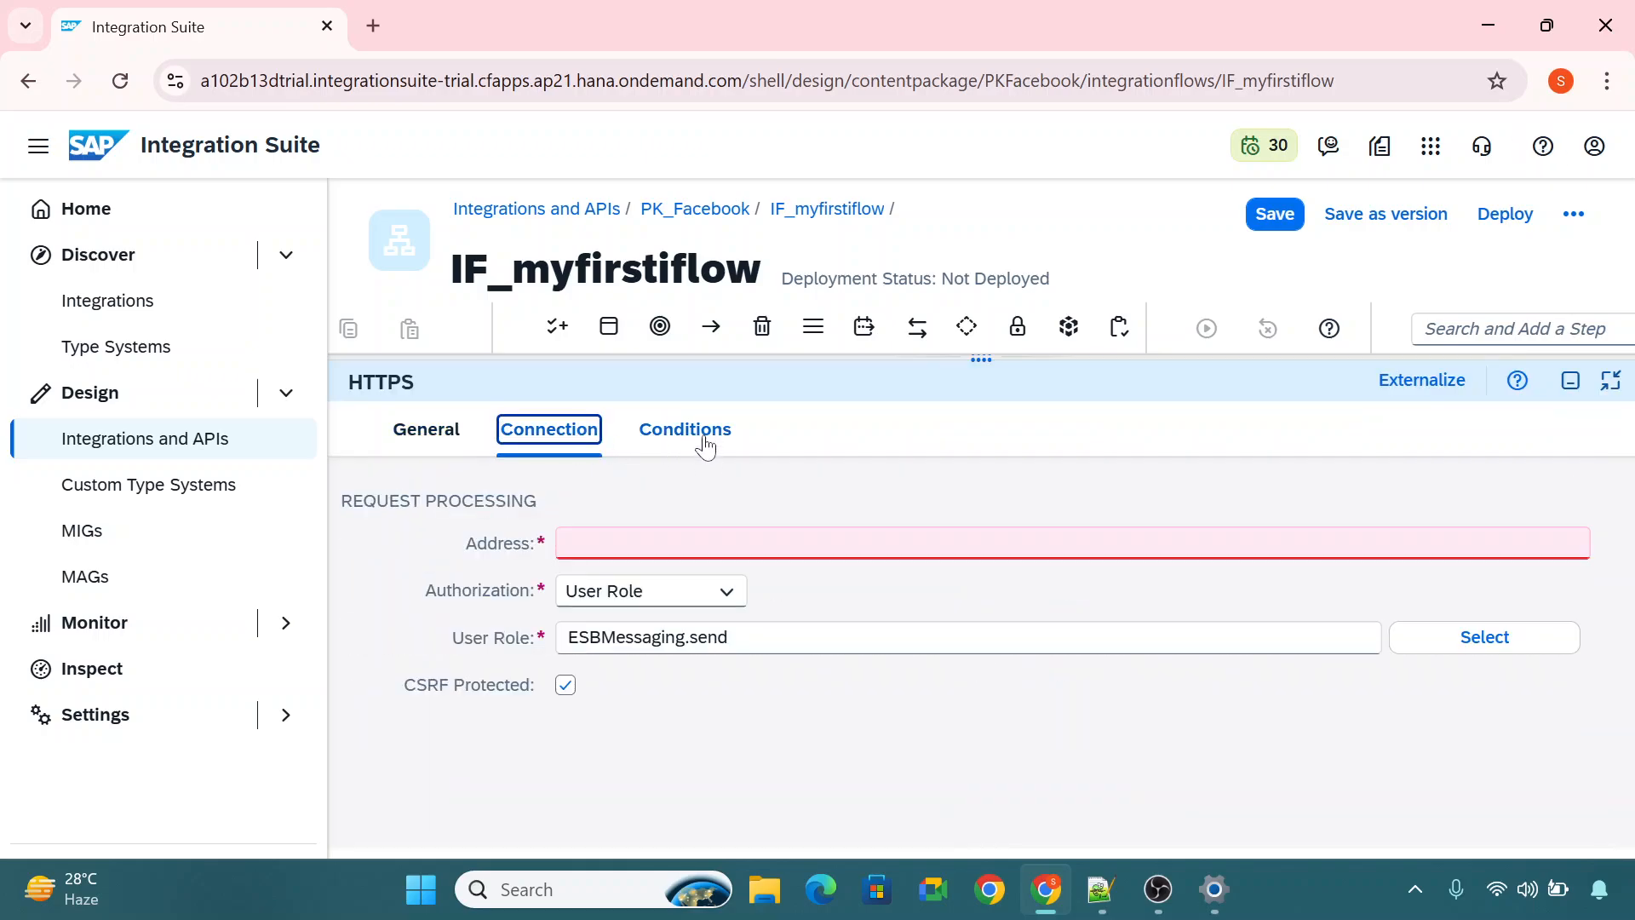
click(703, 443)
click(542, 443)
click(434, 434)
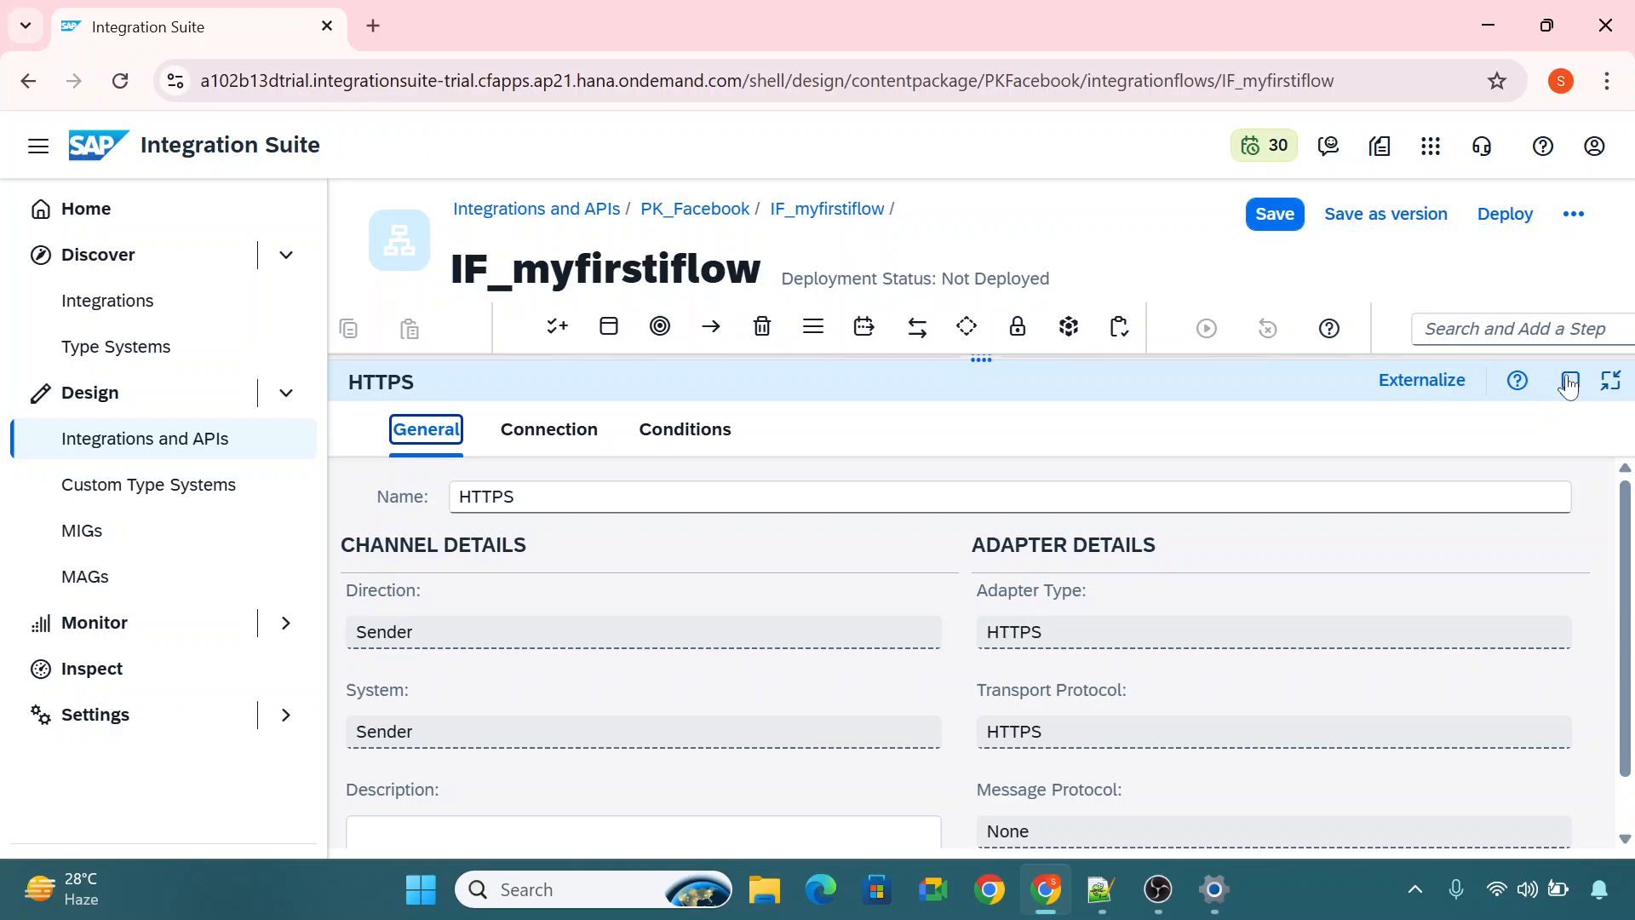
click(558, 429)
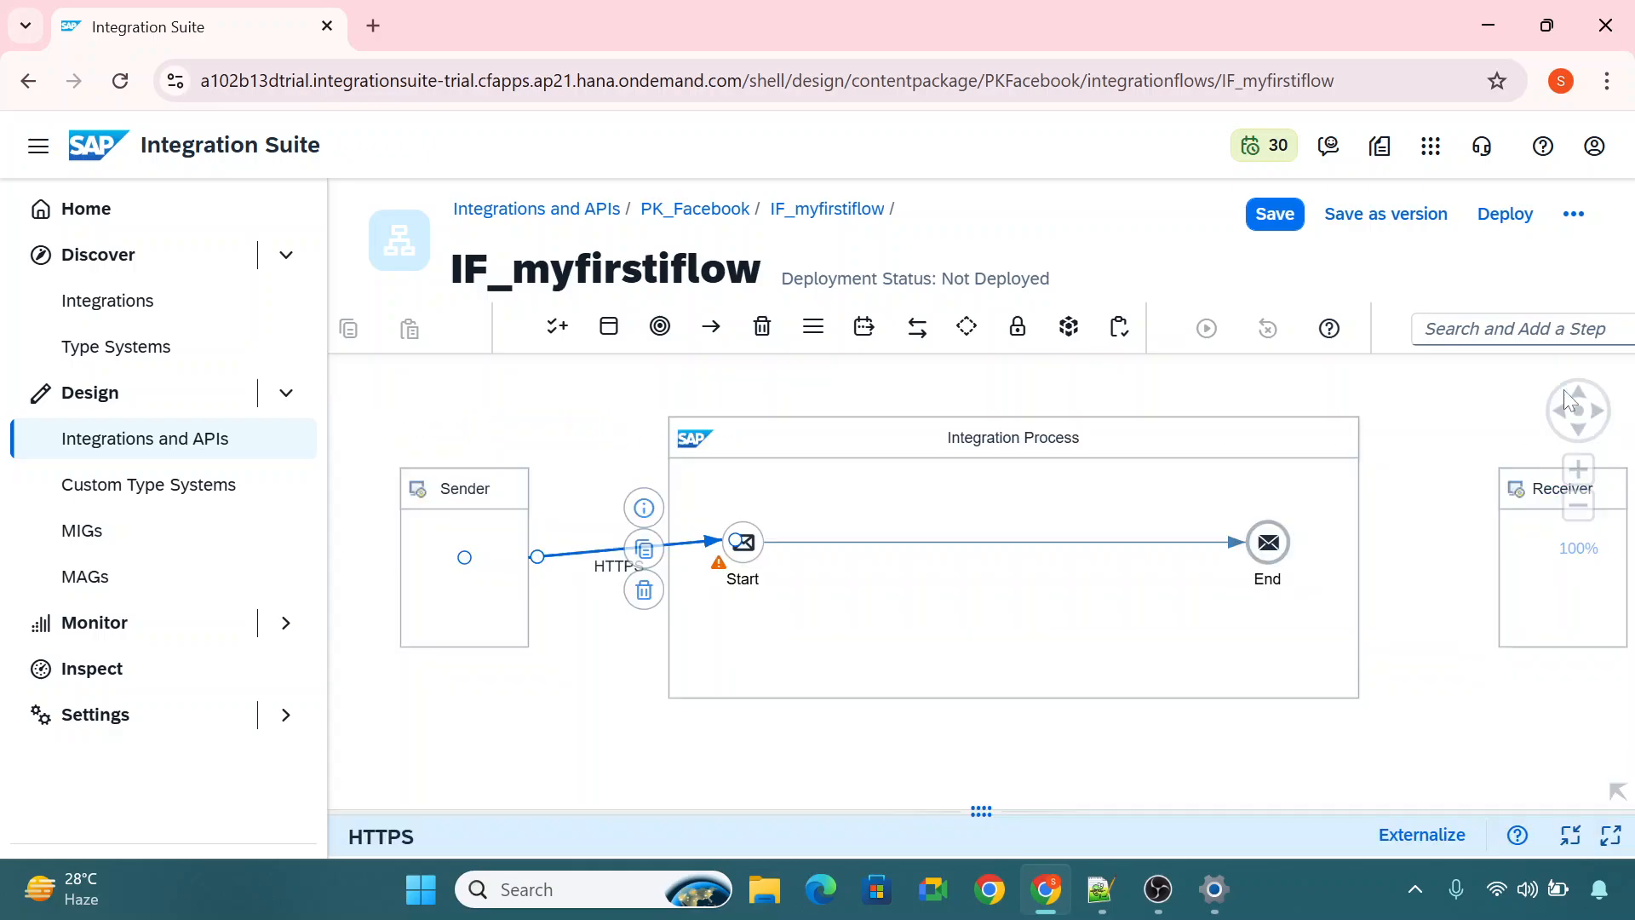
click(1569, 382)
click(611, 720)
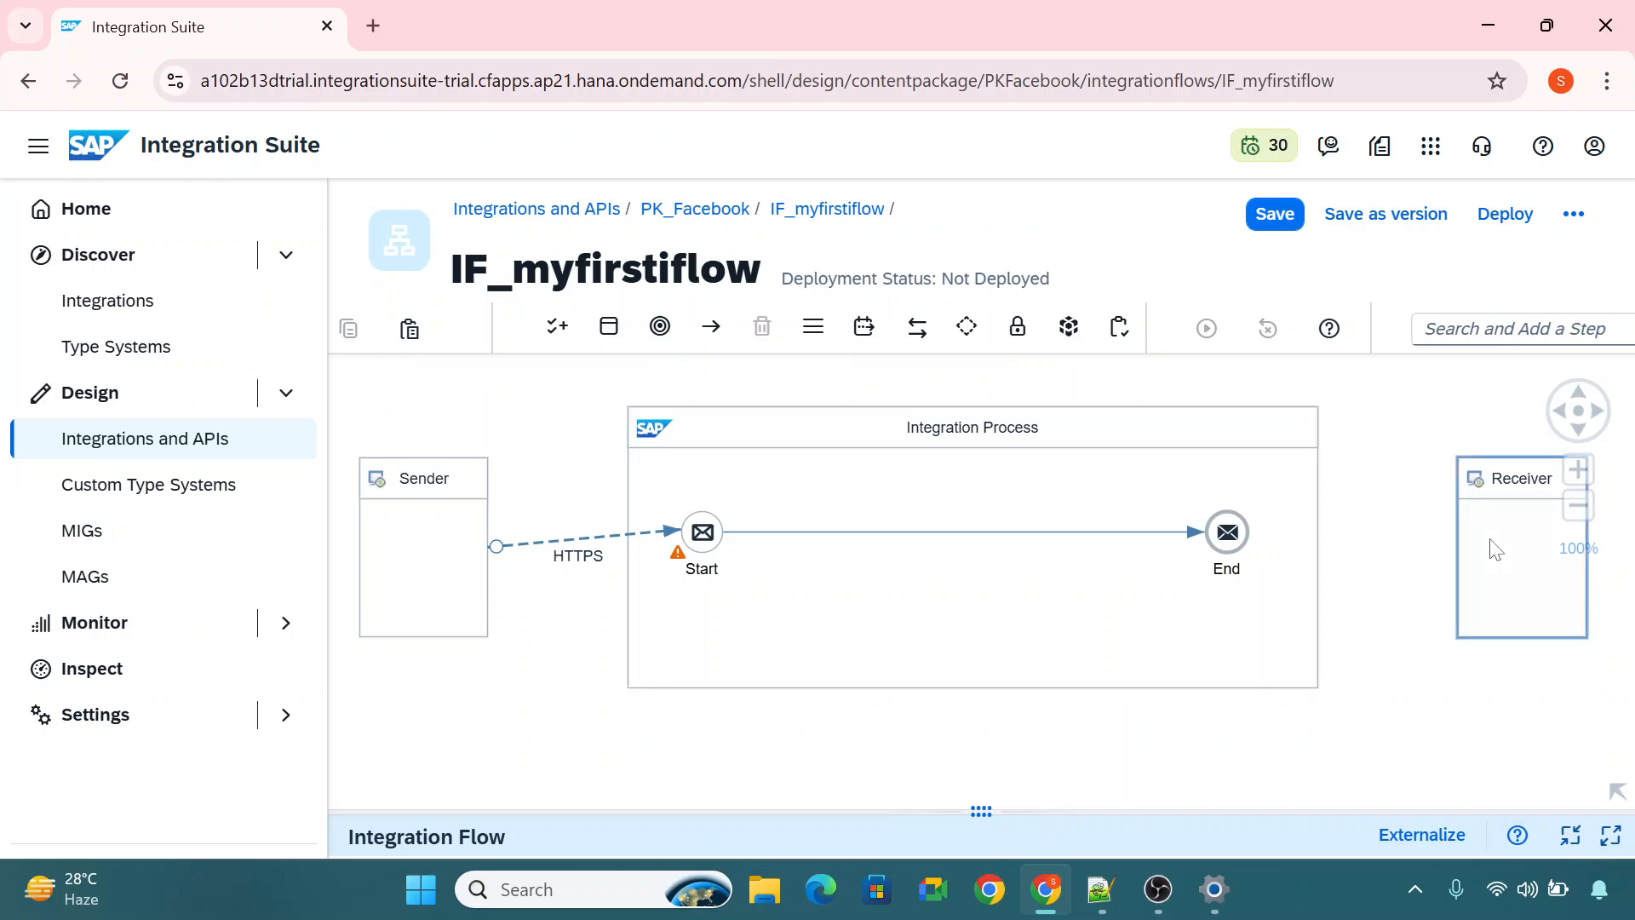
Connect the End event to the Receiver with the HTTP adapter.
click(1226, 532)
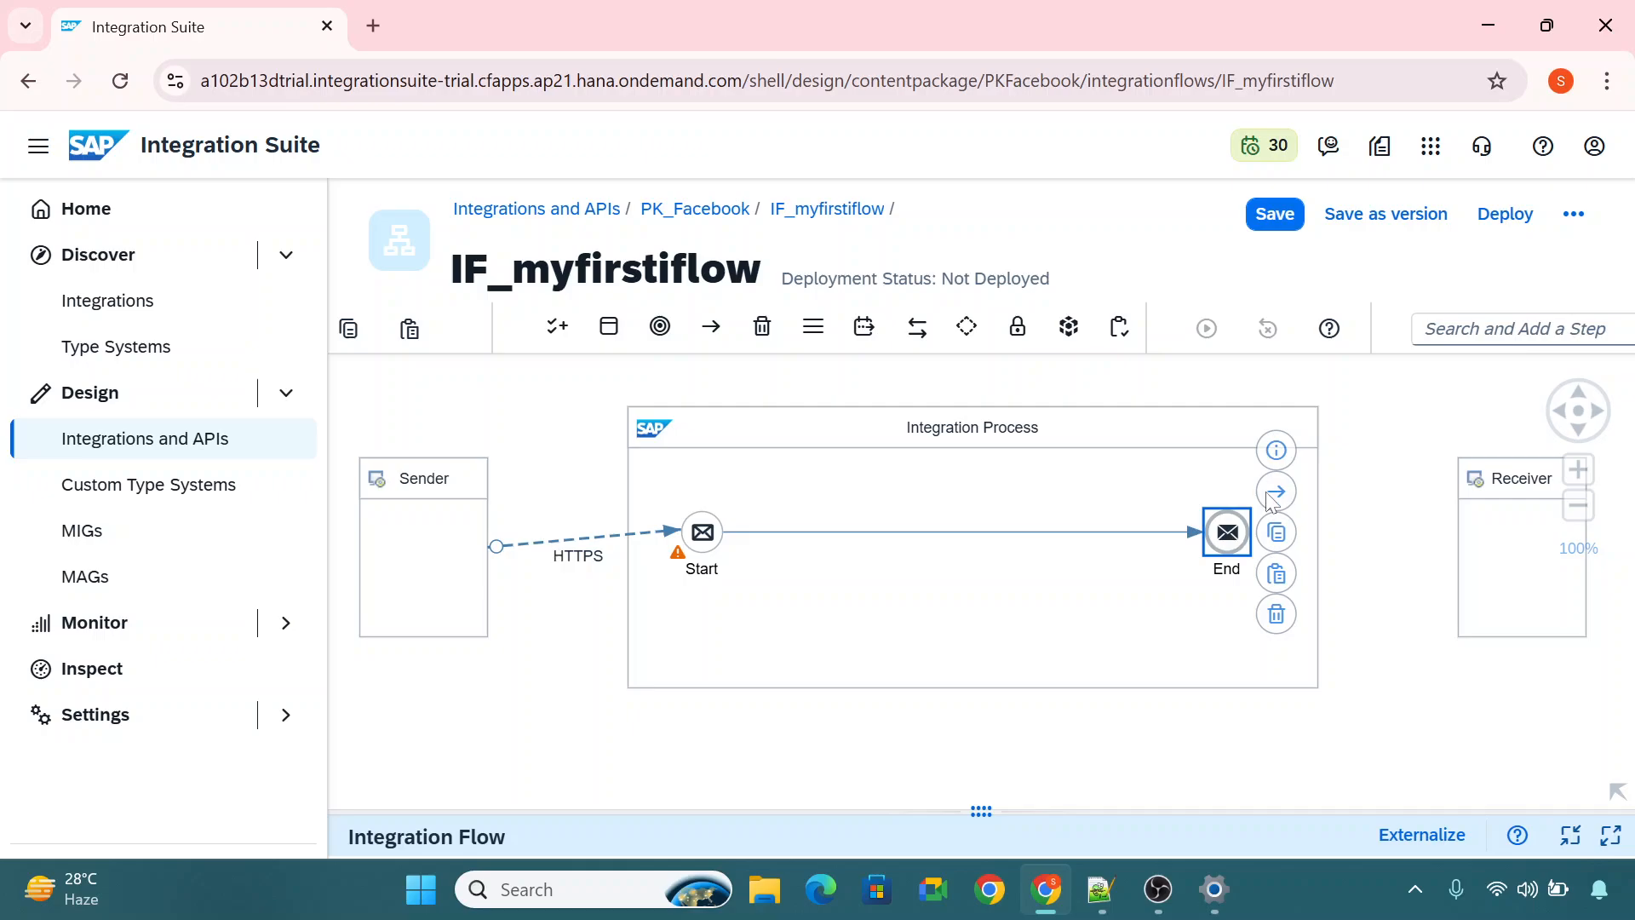
drag(1274, 501, 1525, 549)
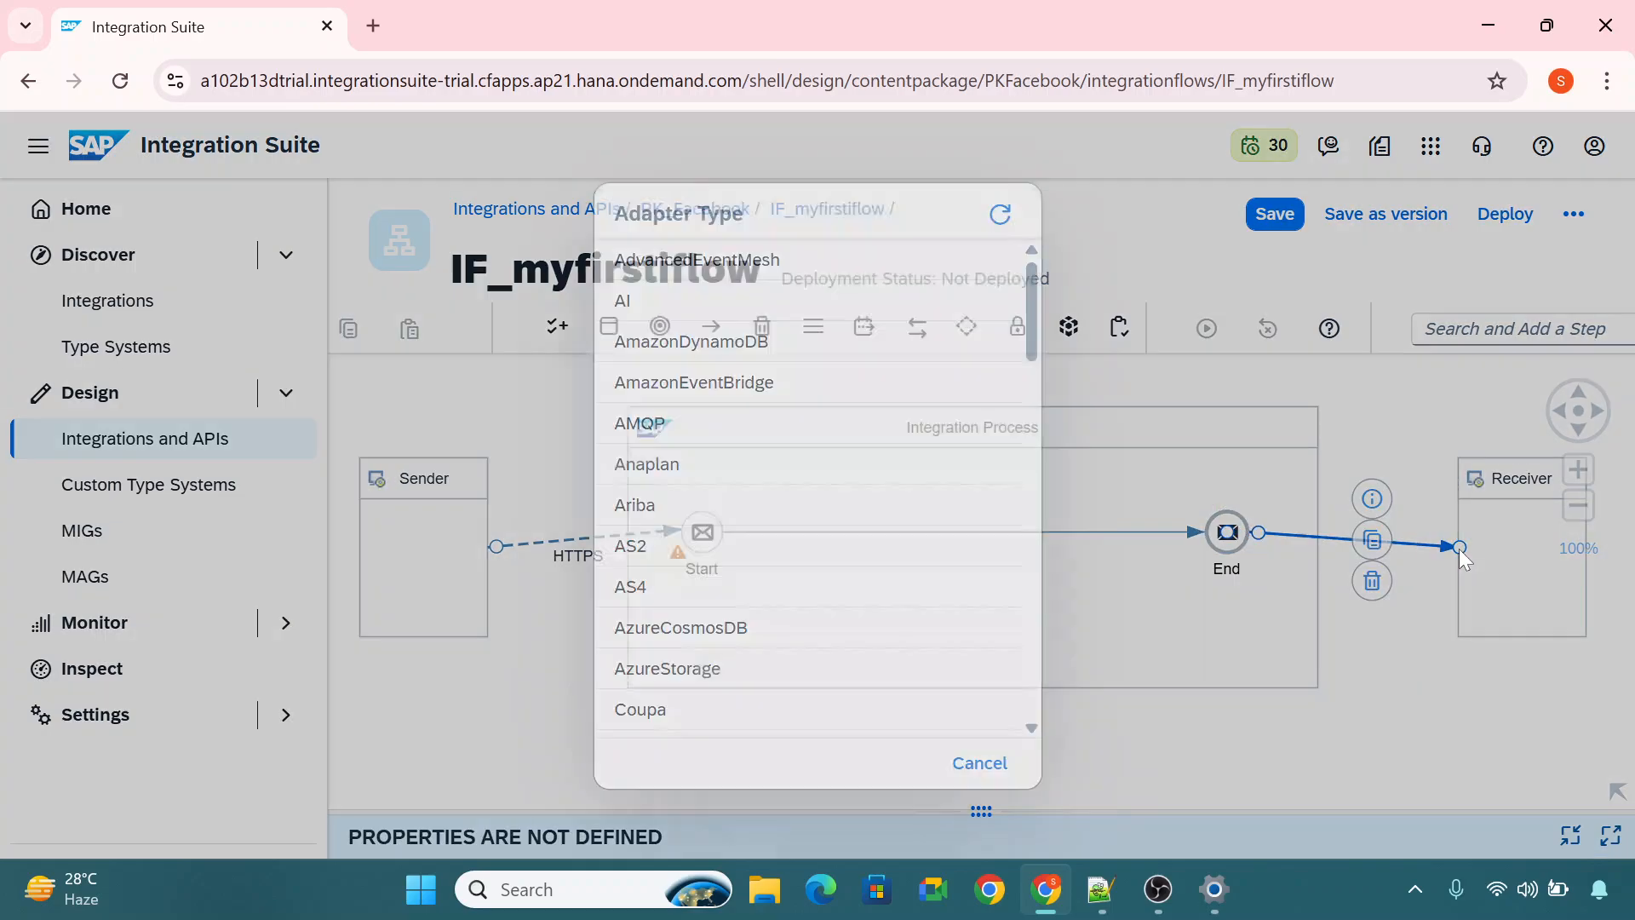
scroll(826, 608, down, 5)
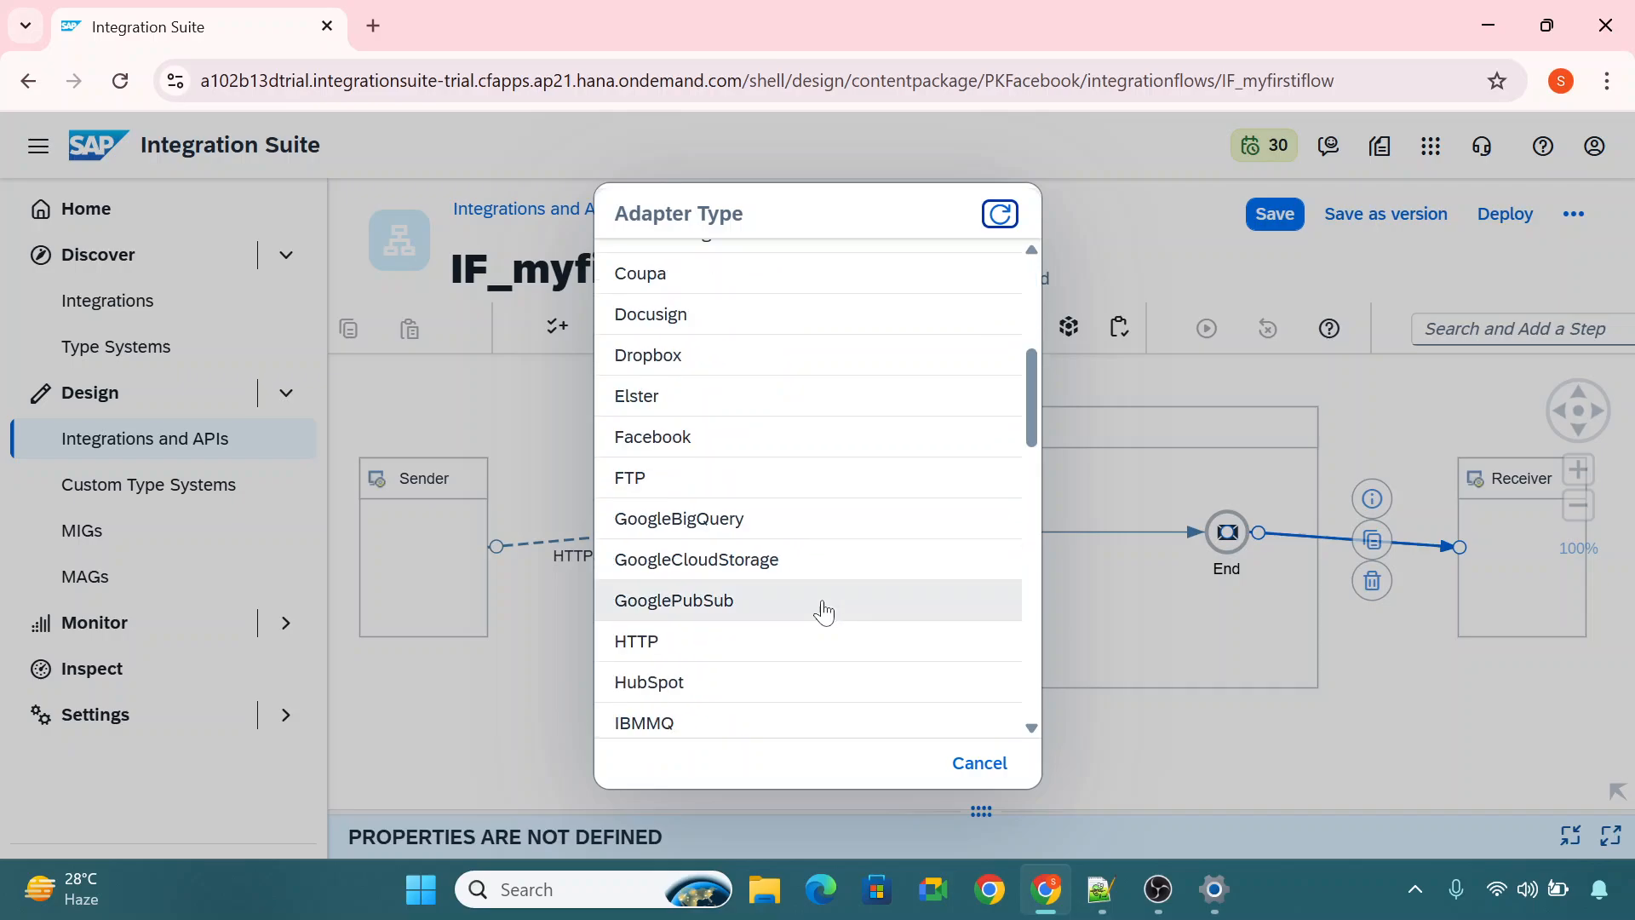
click(732, 651)
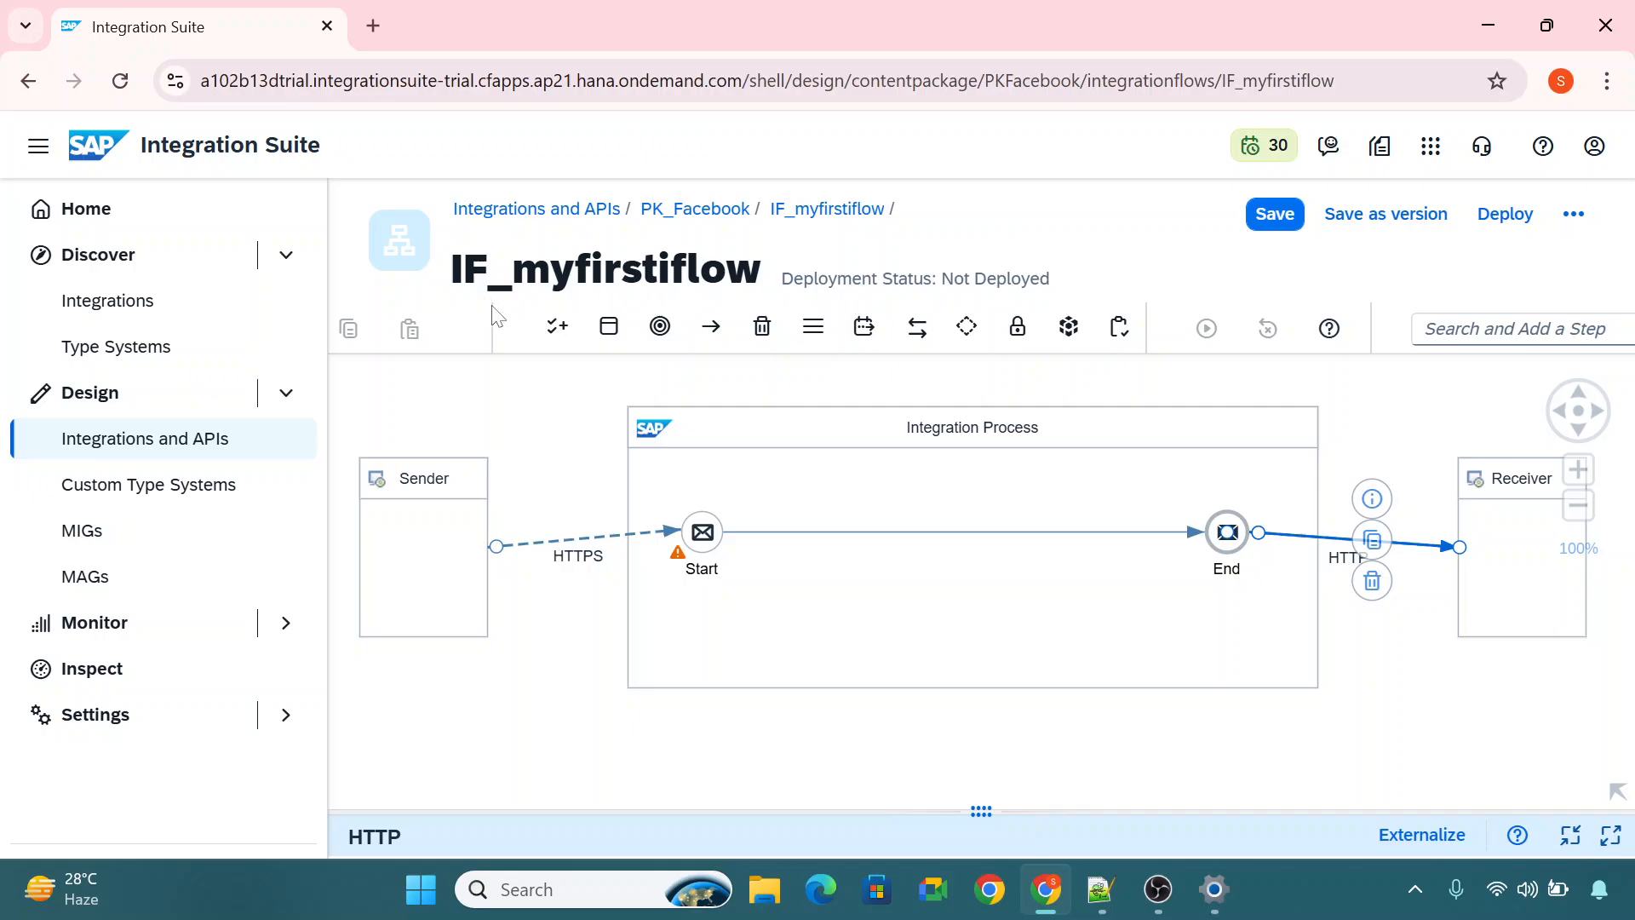
Examine the palette's Participant, Process and Event elements available for the integration flow.
click(558, 331)
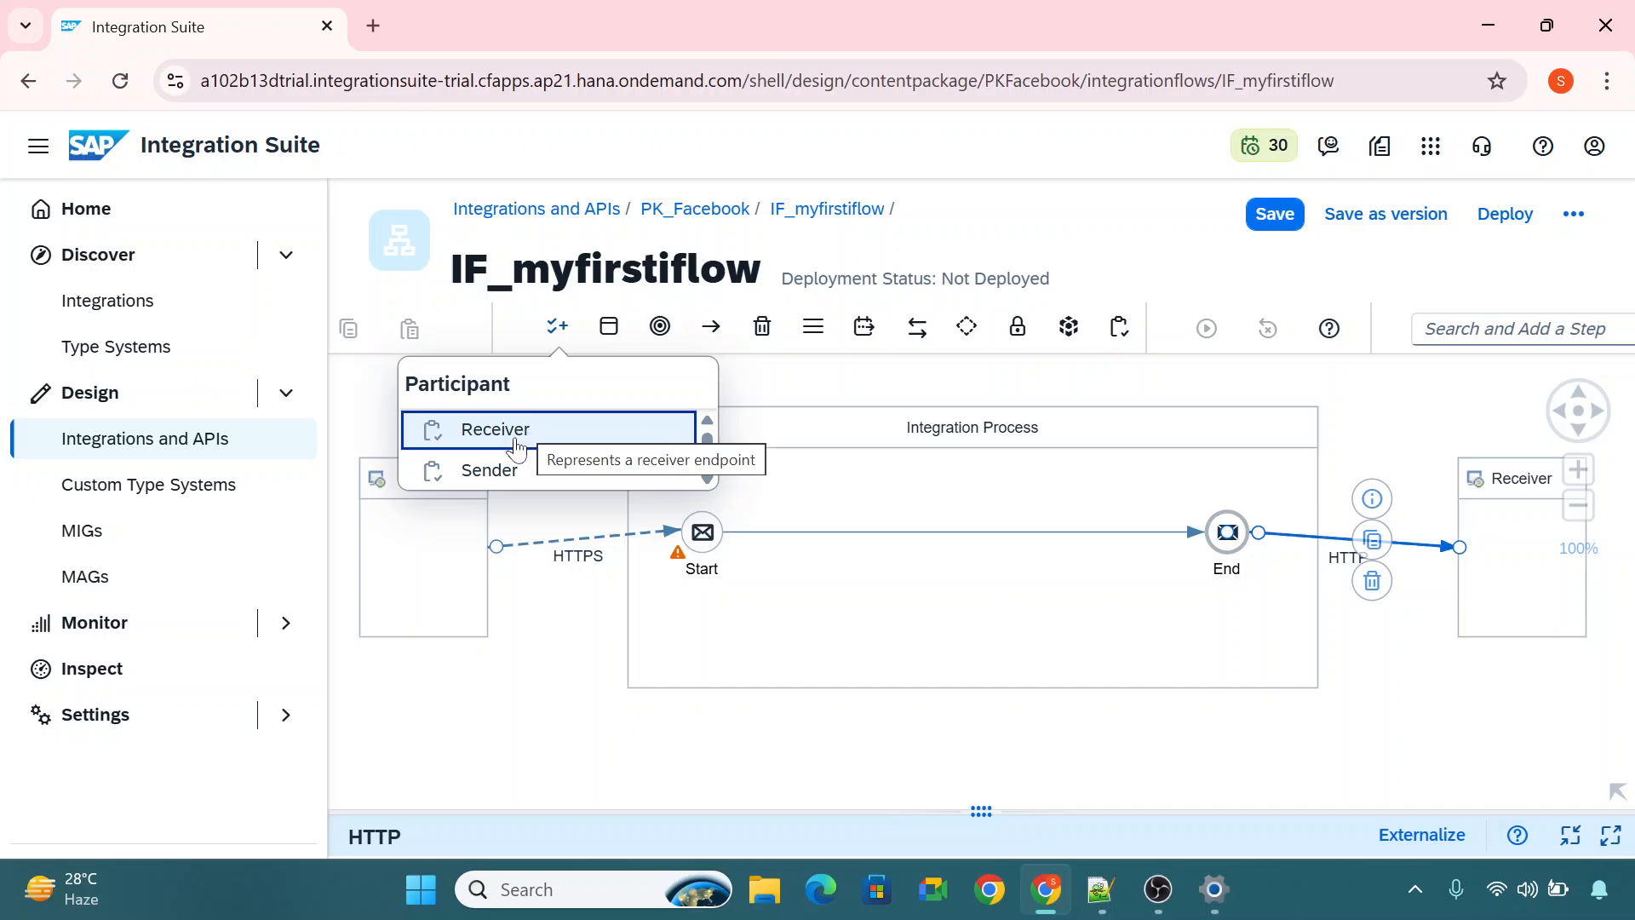
click(603, 334)
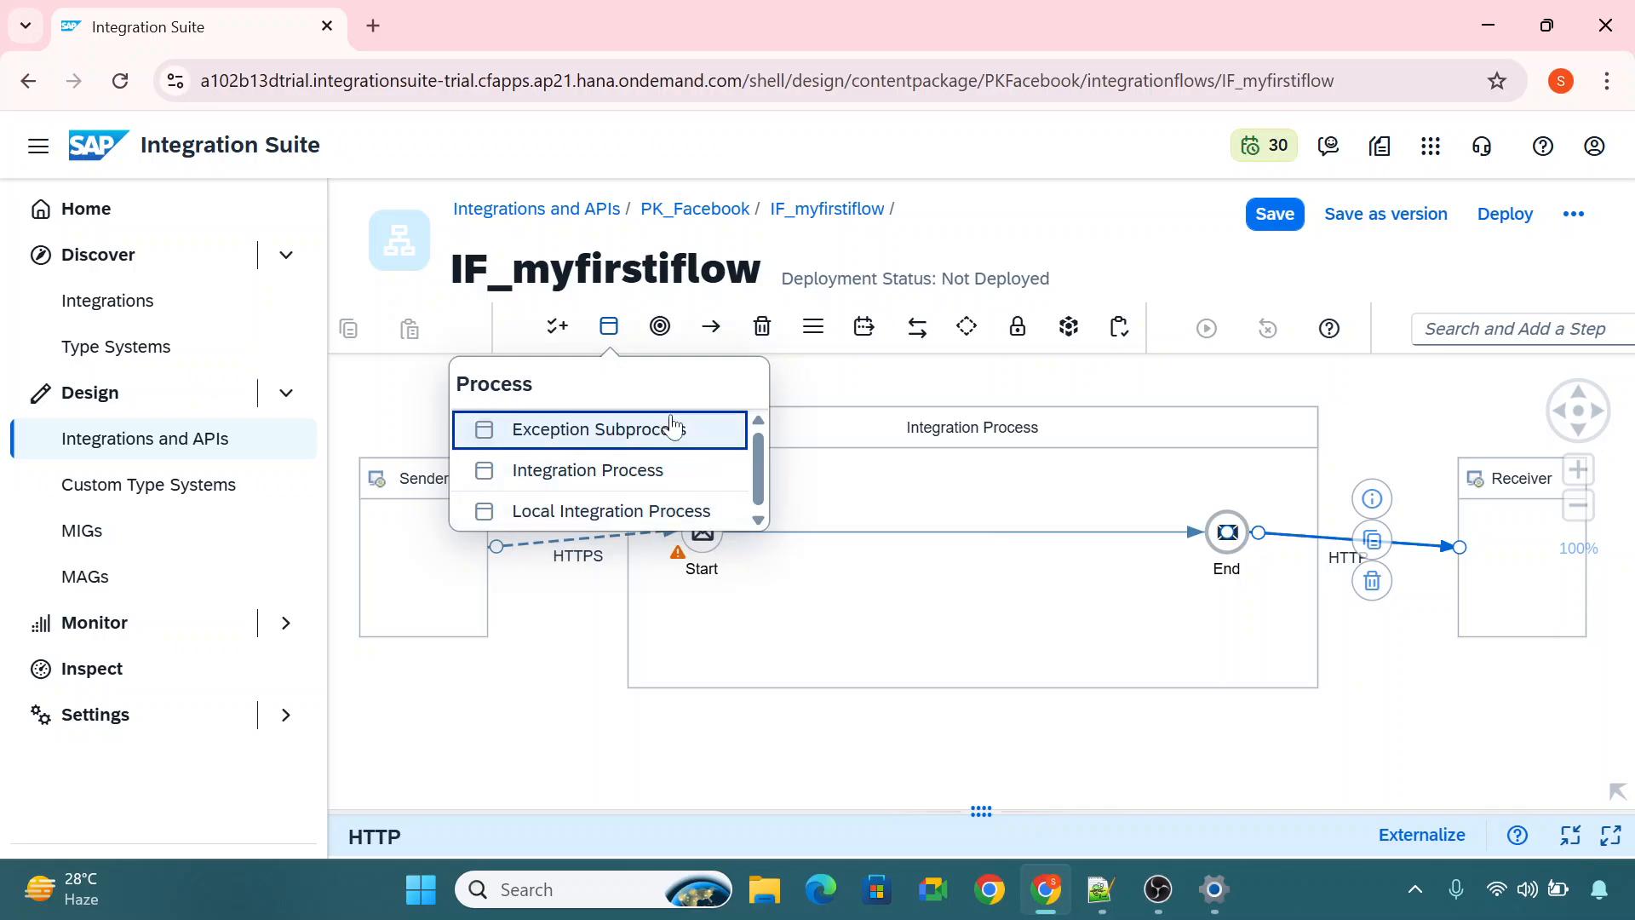
click(660, 328)
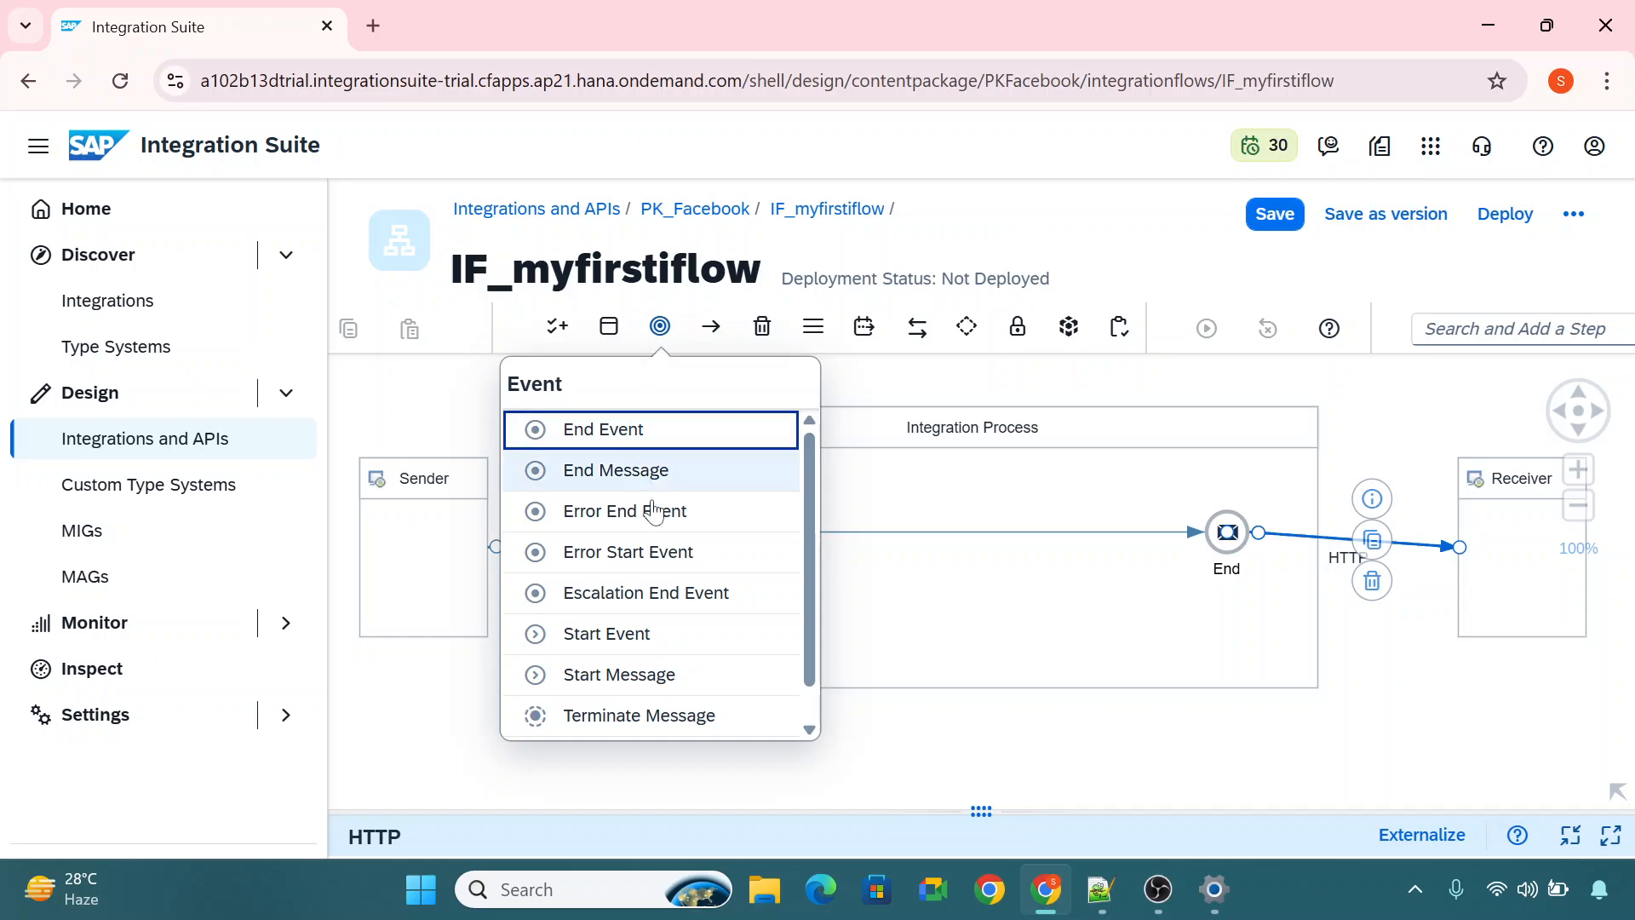
scroll(703, 626, down, 1)
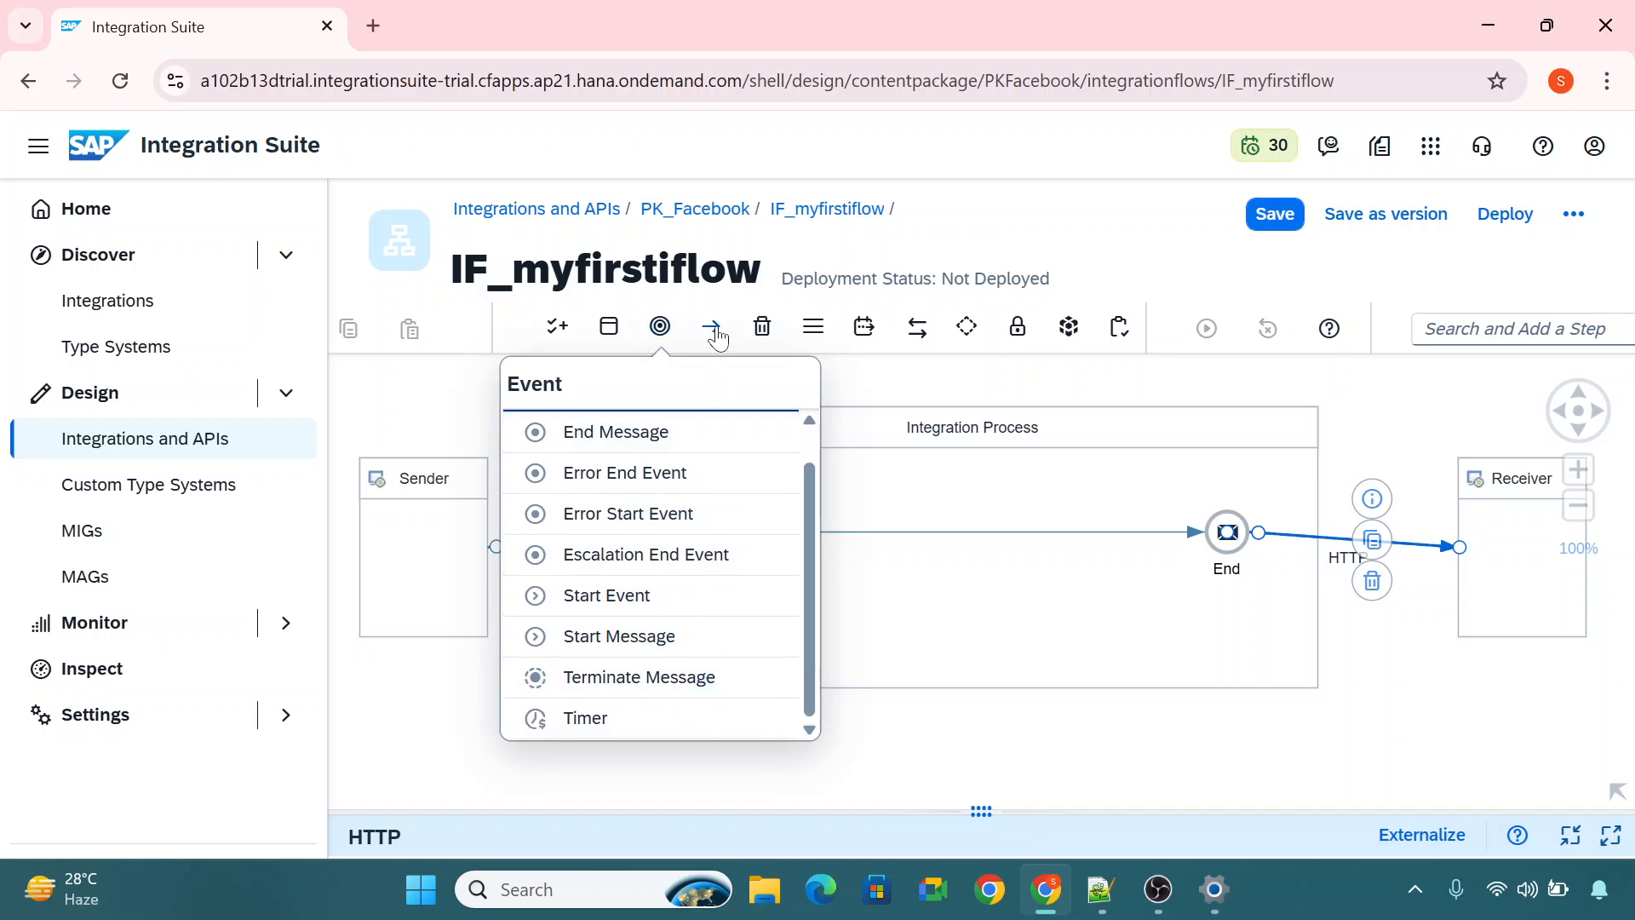
Examine the Mapping, Transformation, Call, Routing, Security, Persistence and Validator palette groups and return to the canvas.
click(861, 340)
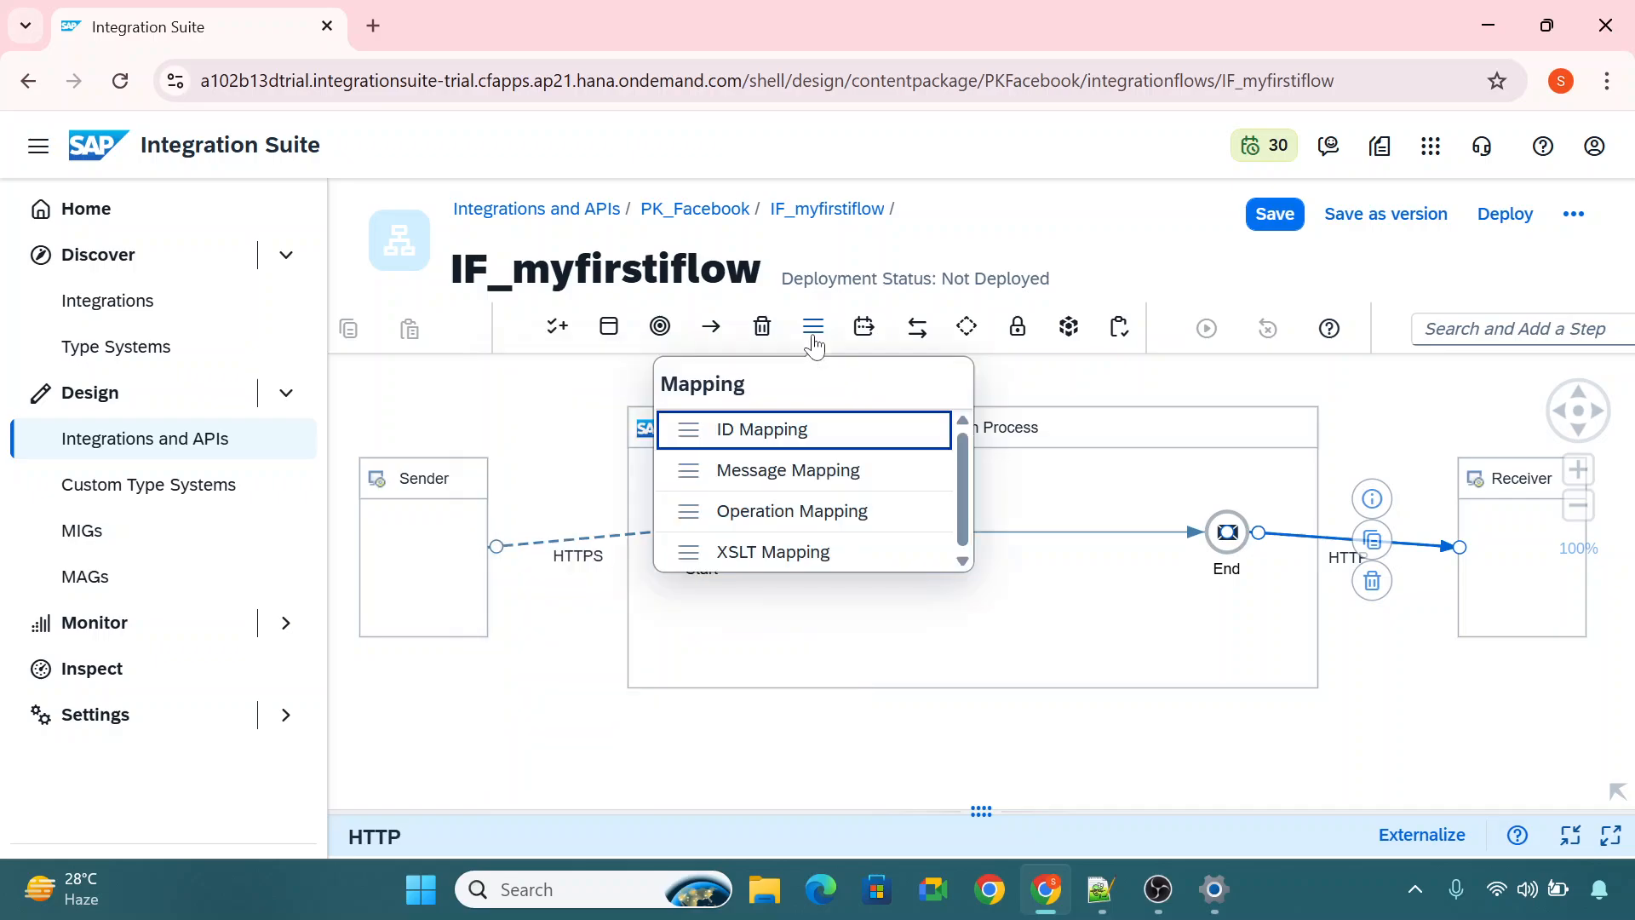
click(861, 341)
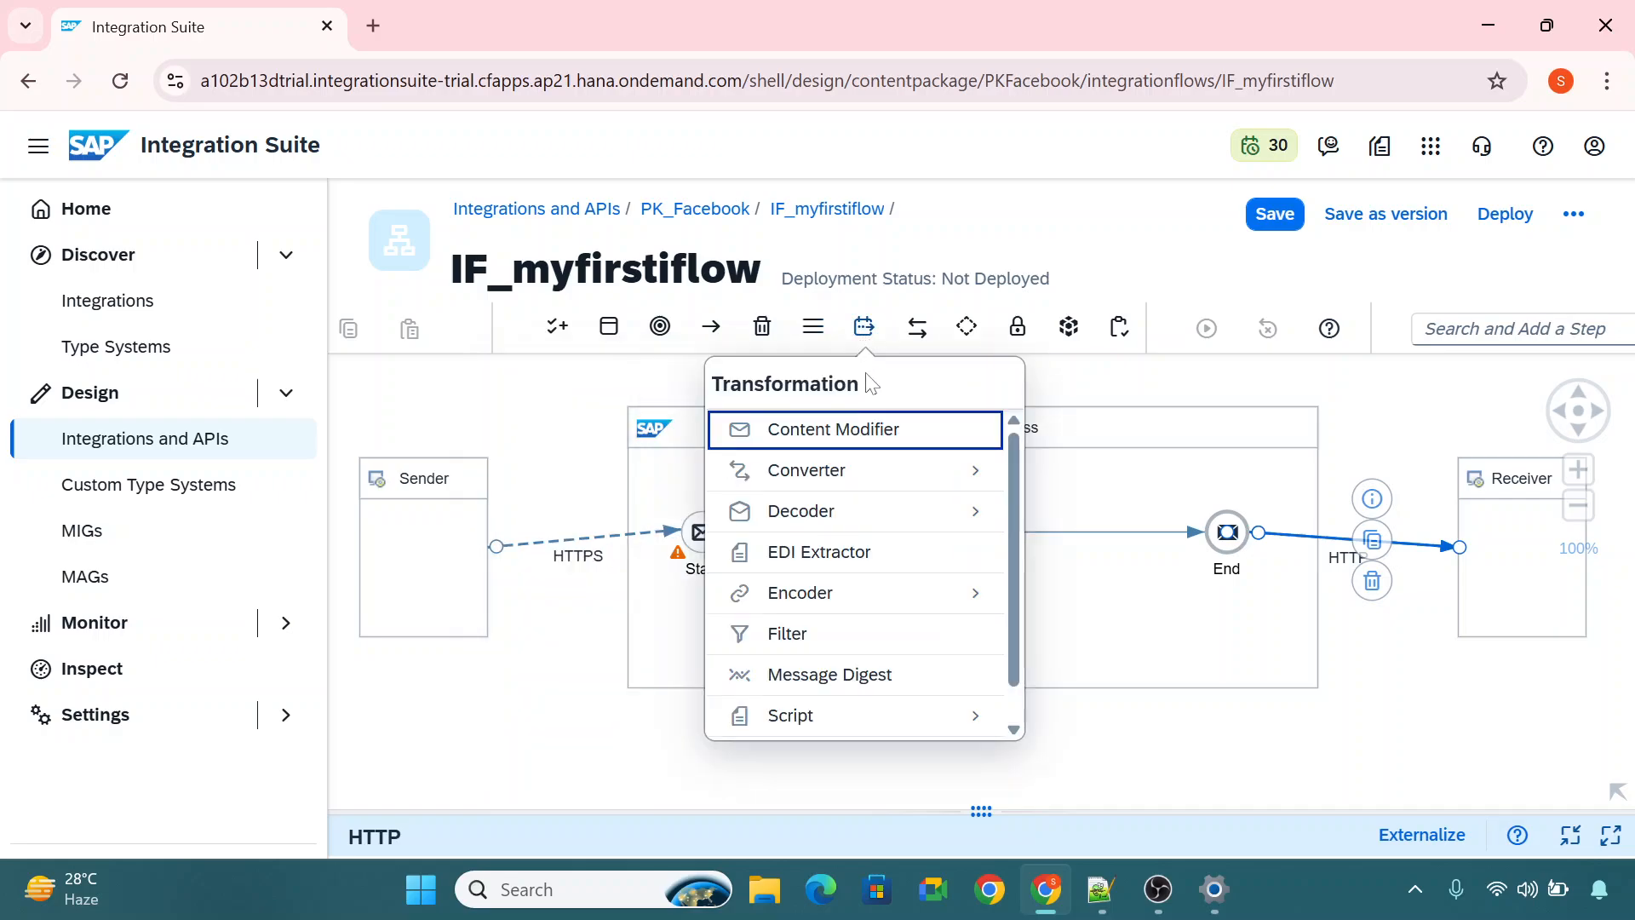
click(919, 328)
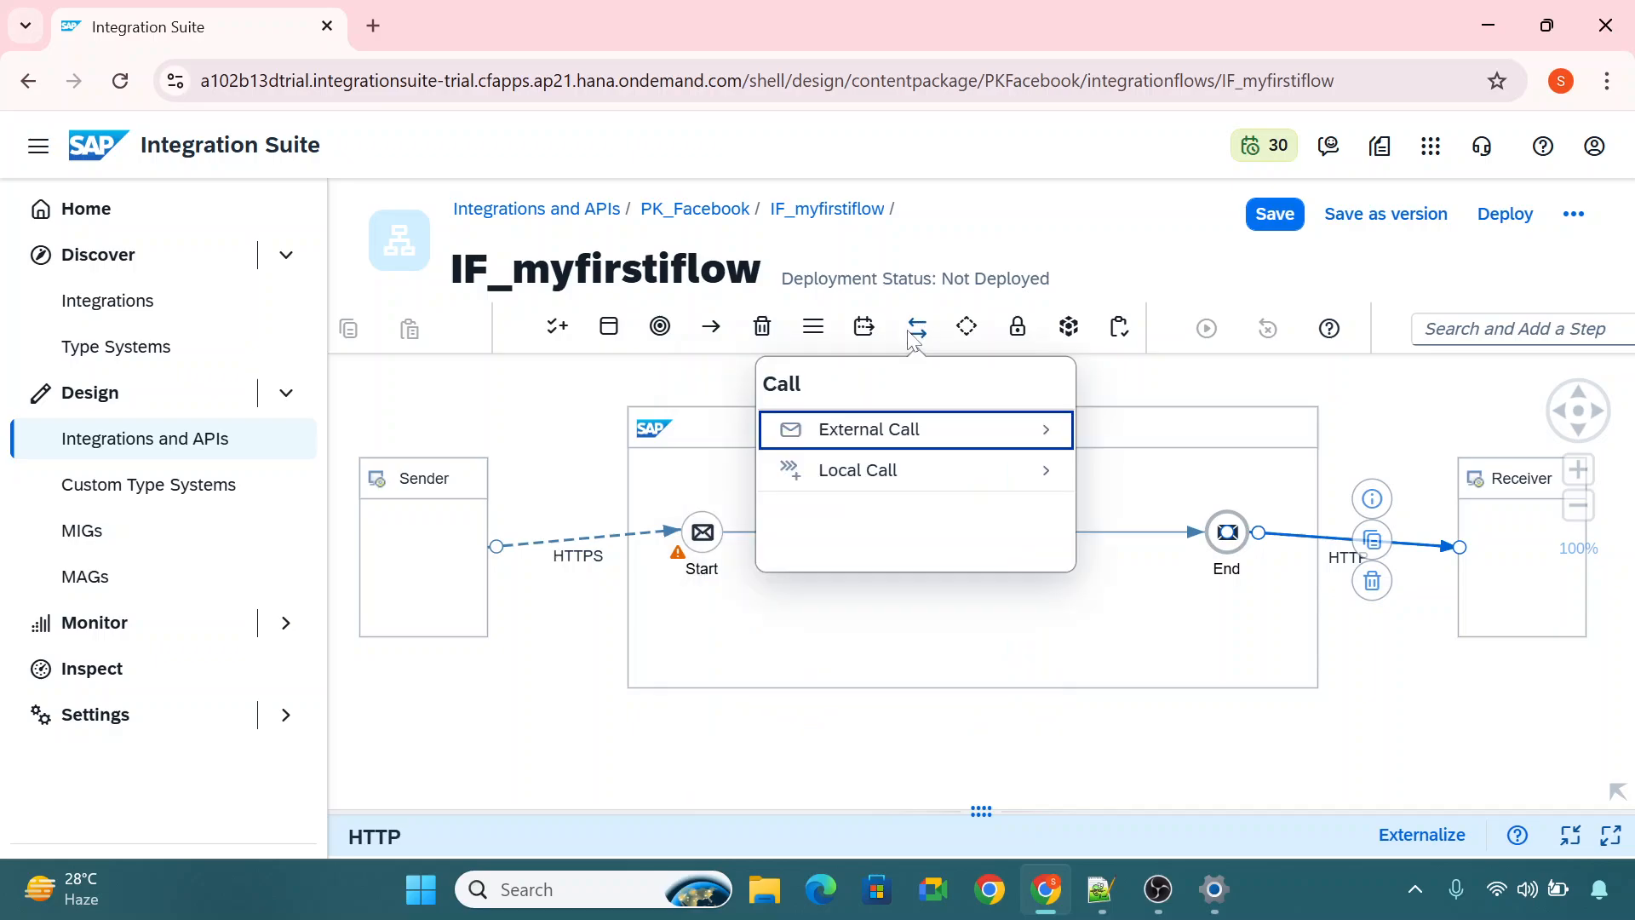
click(966, 327)
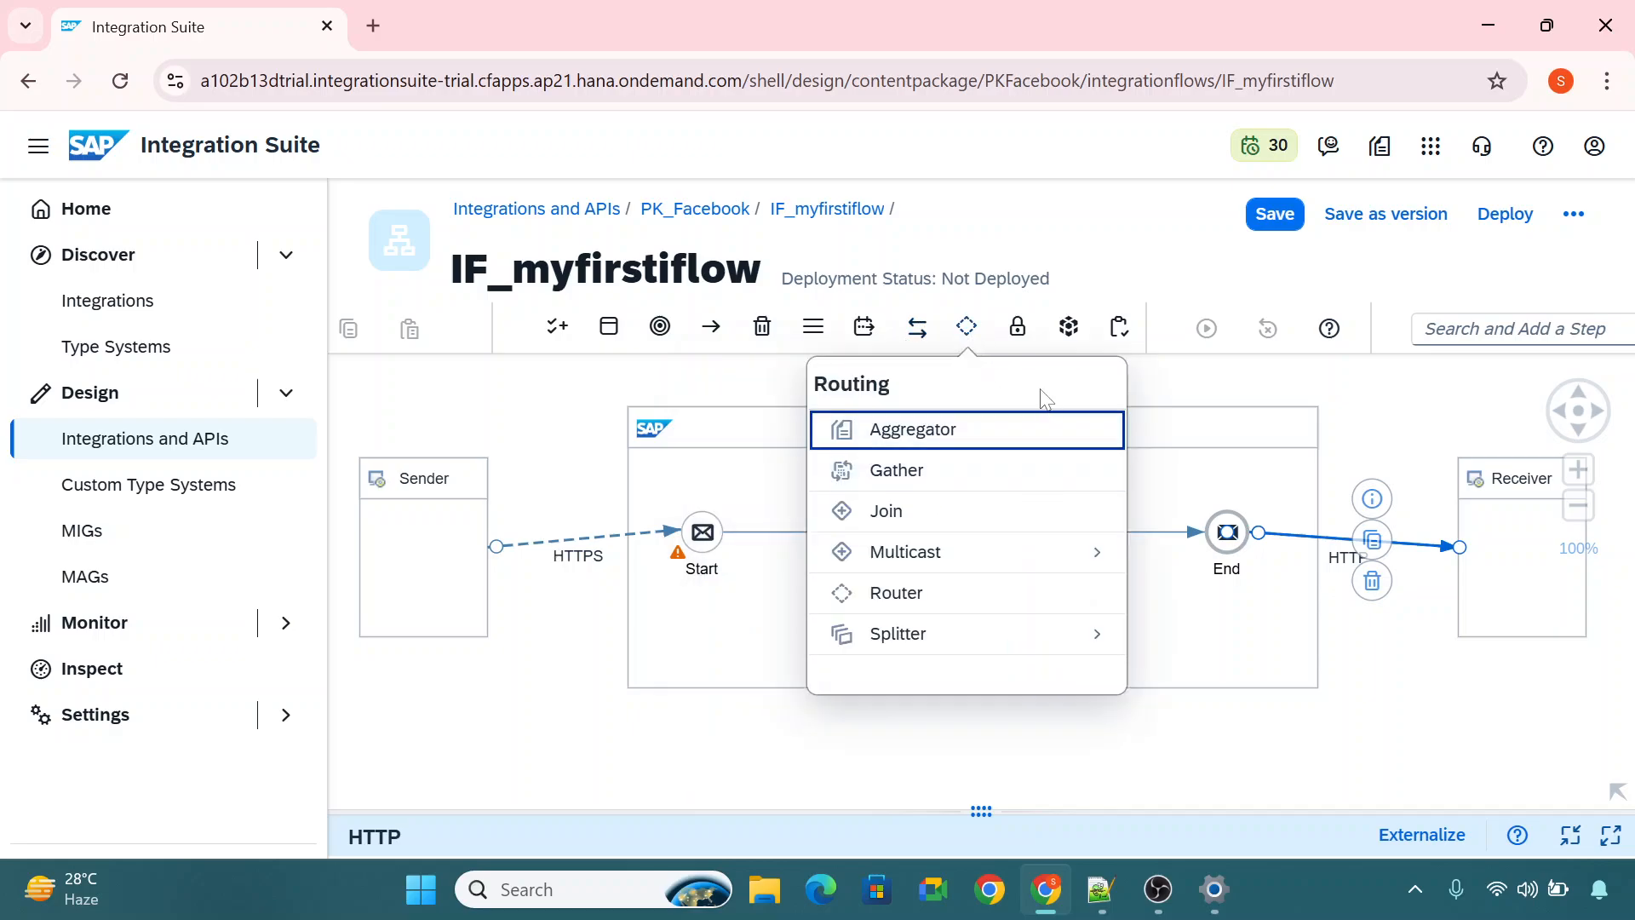
click(1018, 327)
click(1069, 327)
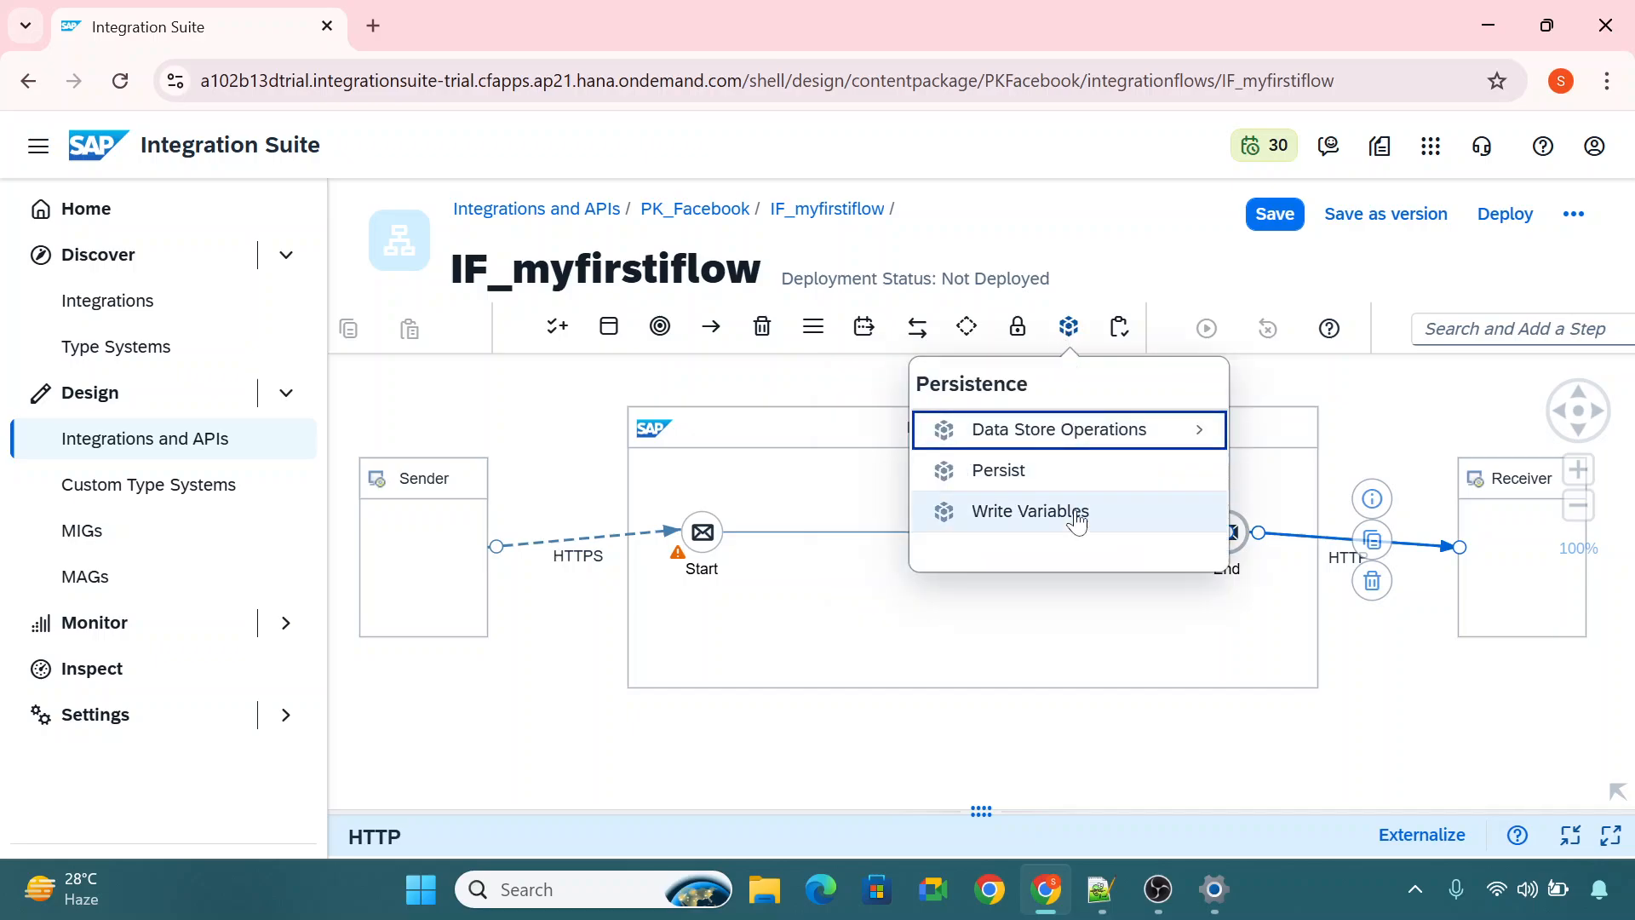
click(1115, 349)
click(1119, 328)
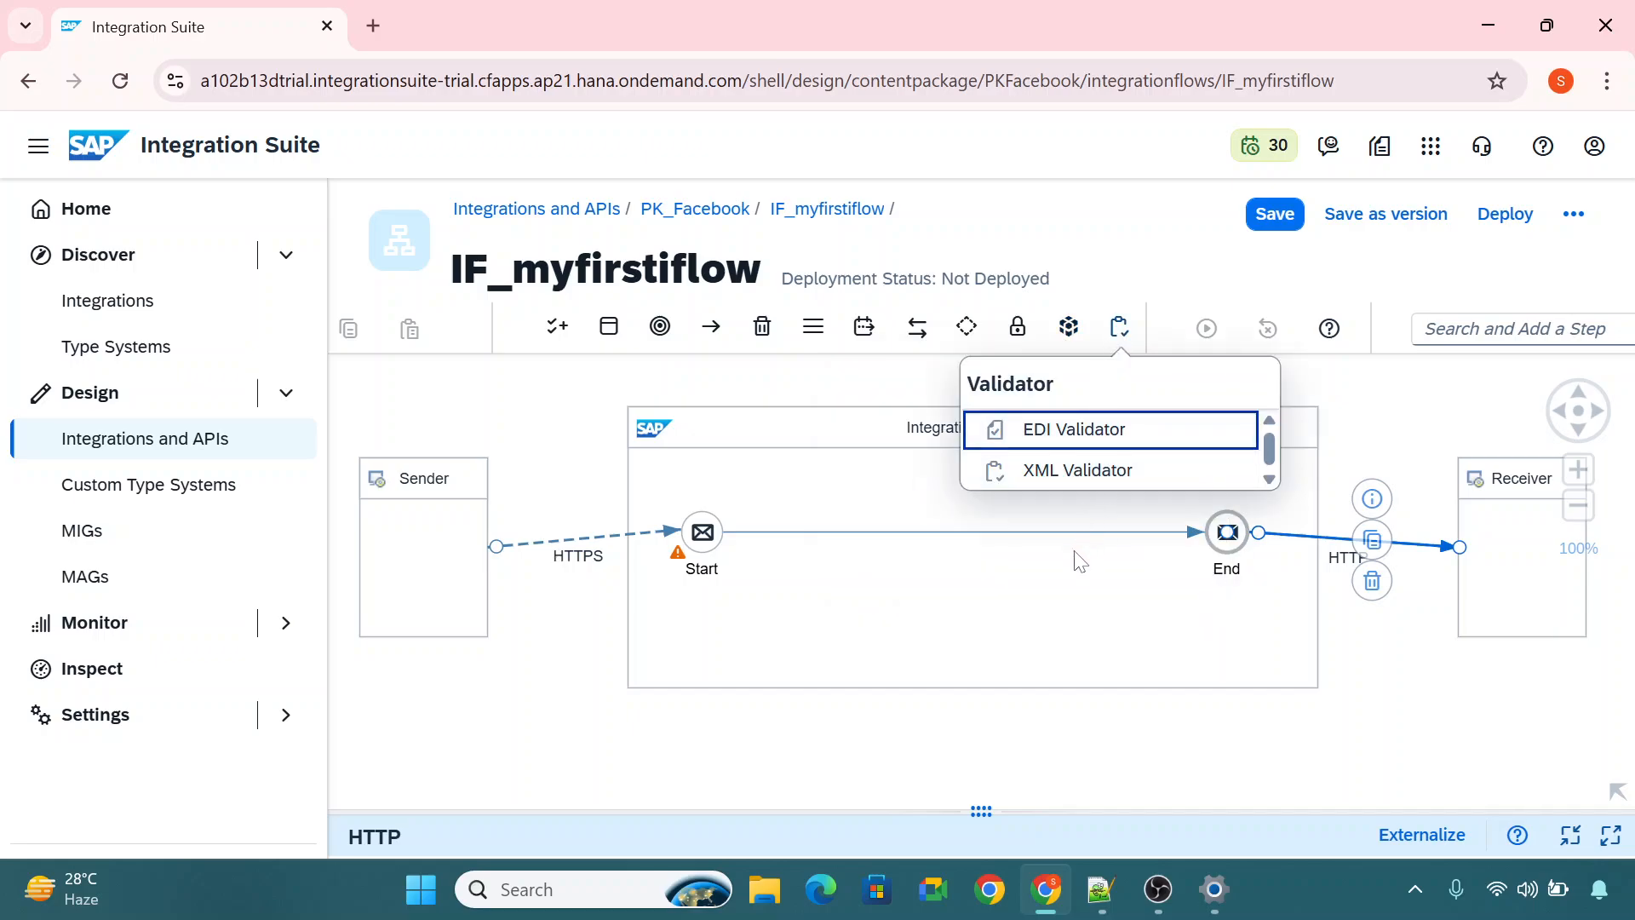
click(583, 423)
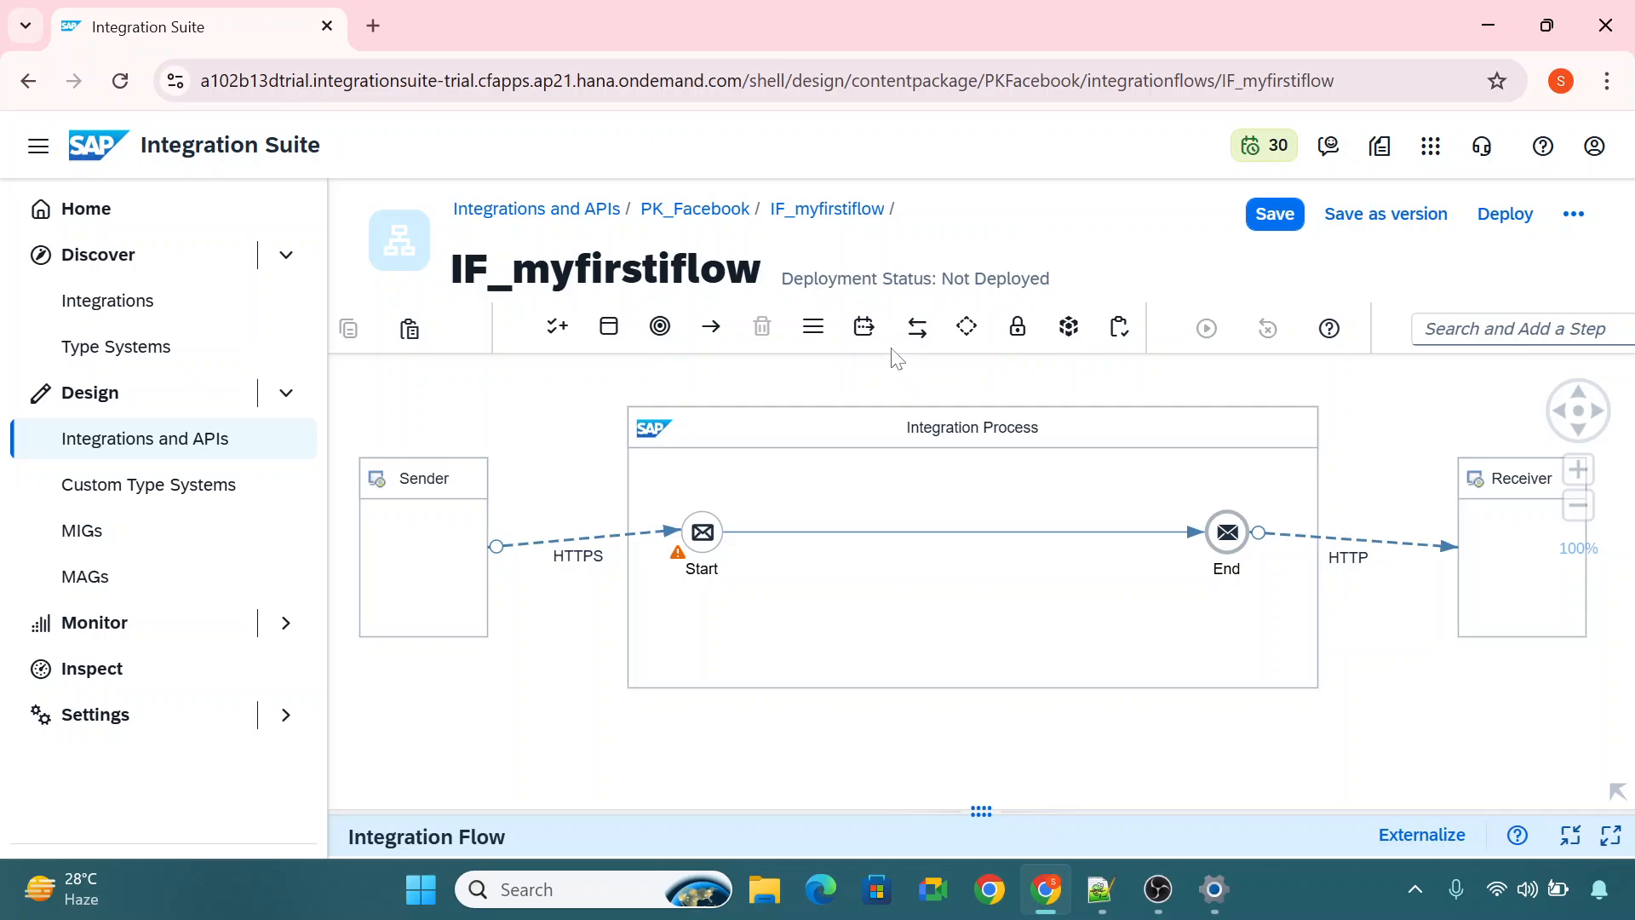
Add a Content Modifier between the Start and End events and save the integration flow.
click(865, 327)
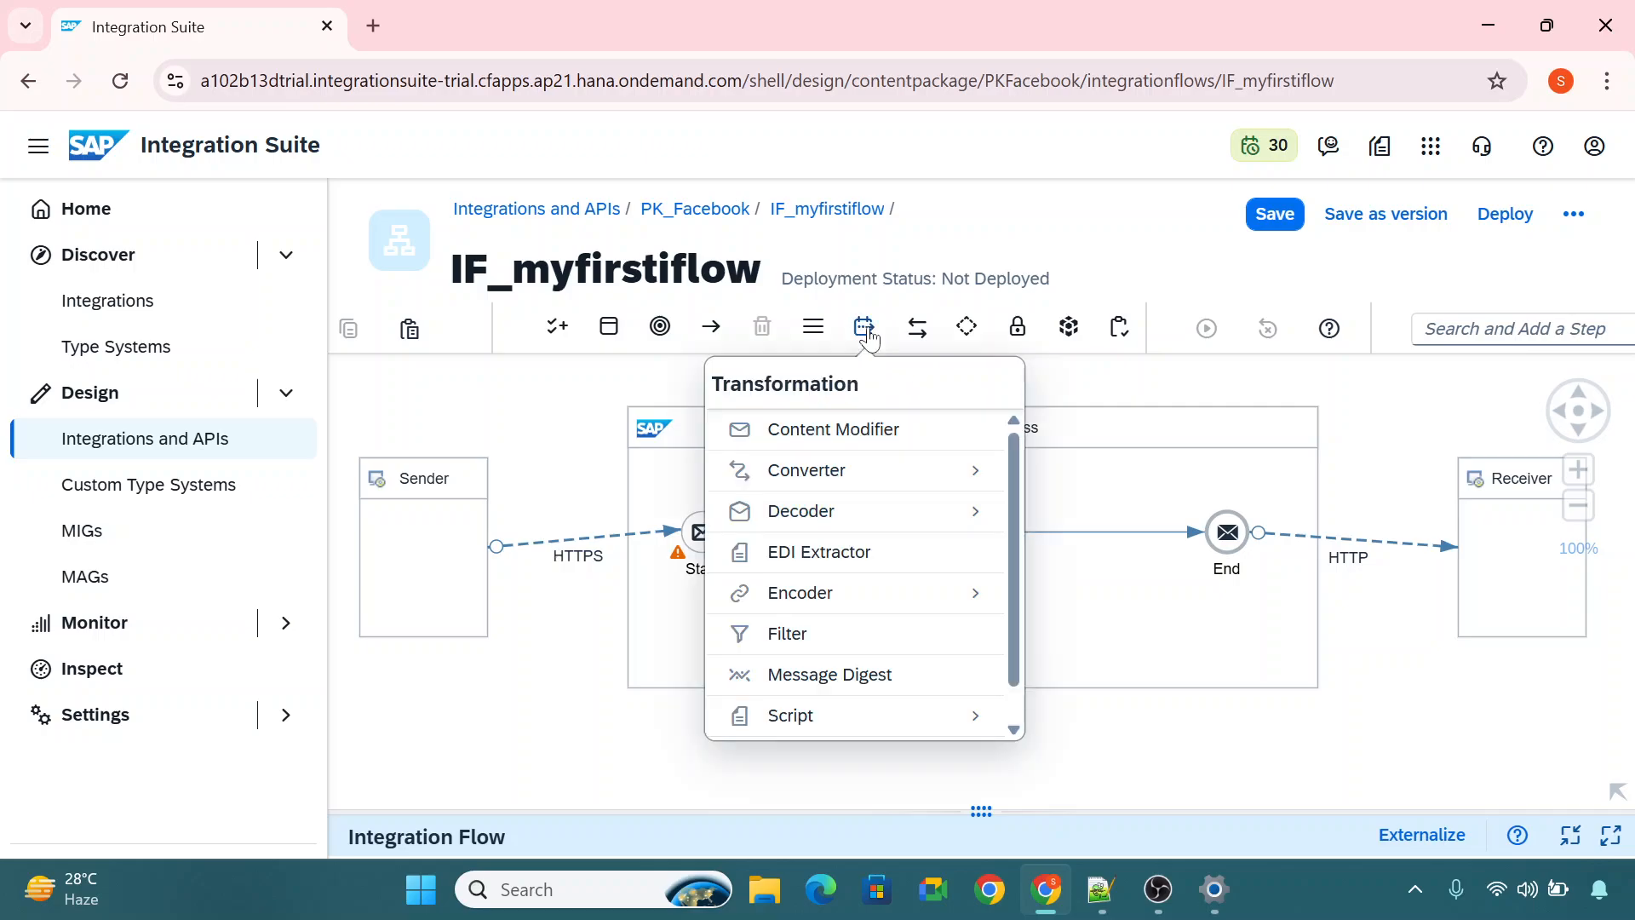
click(904, 428)
click(923, 532)
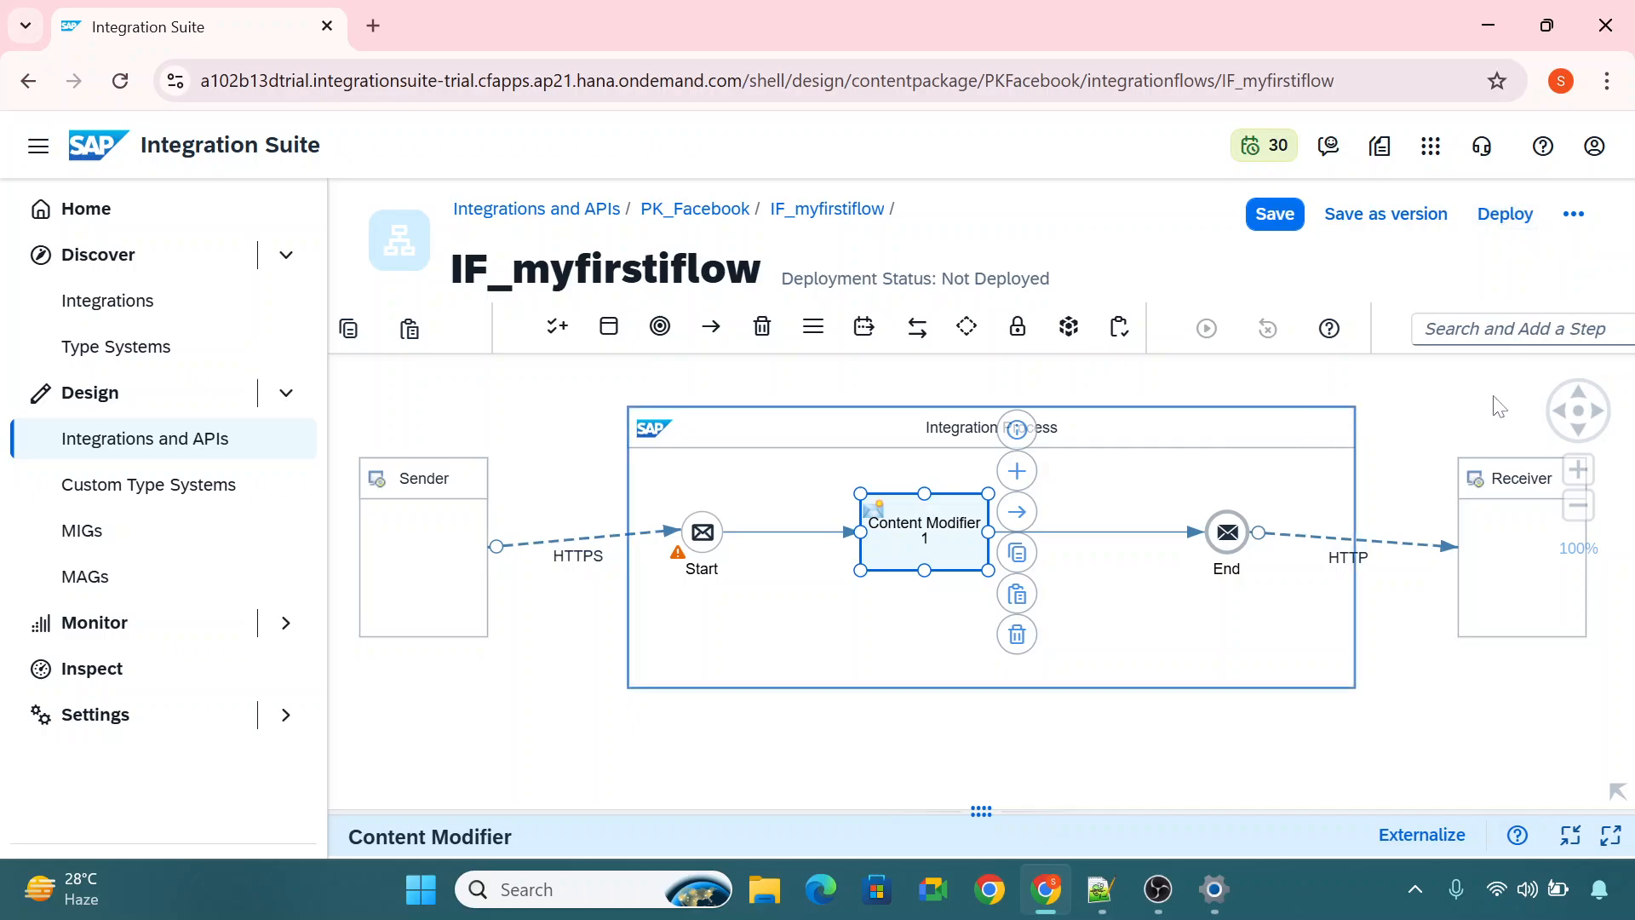
click(1277, 209)
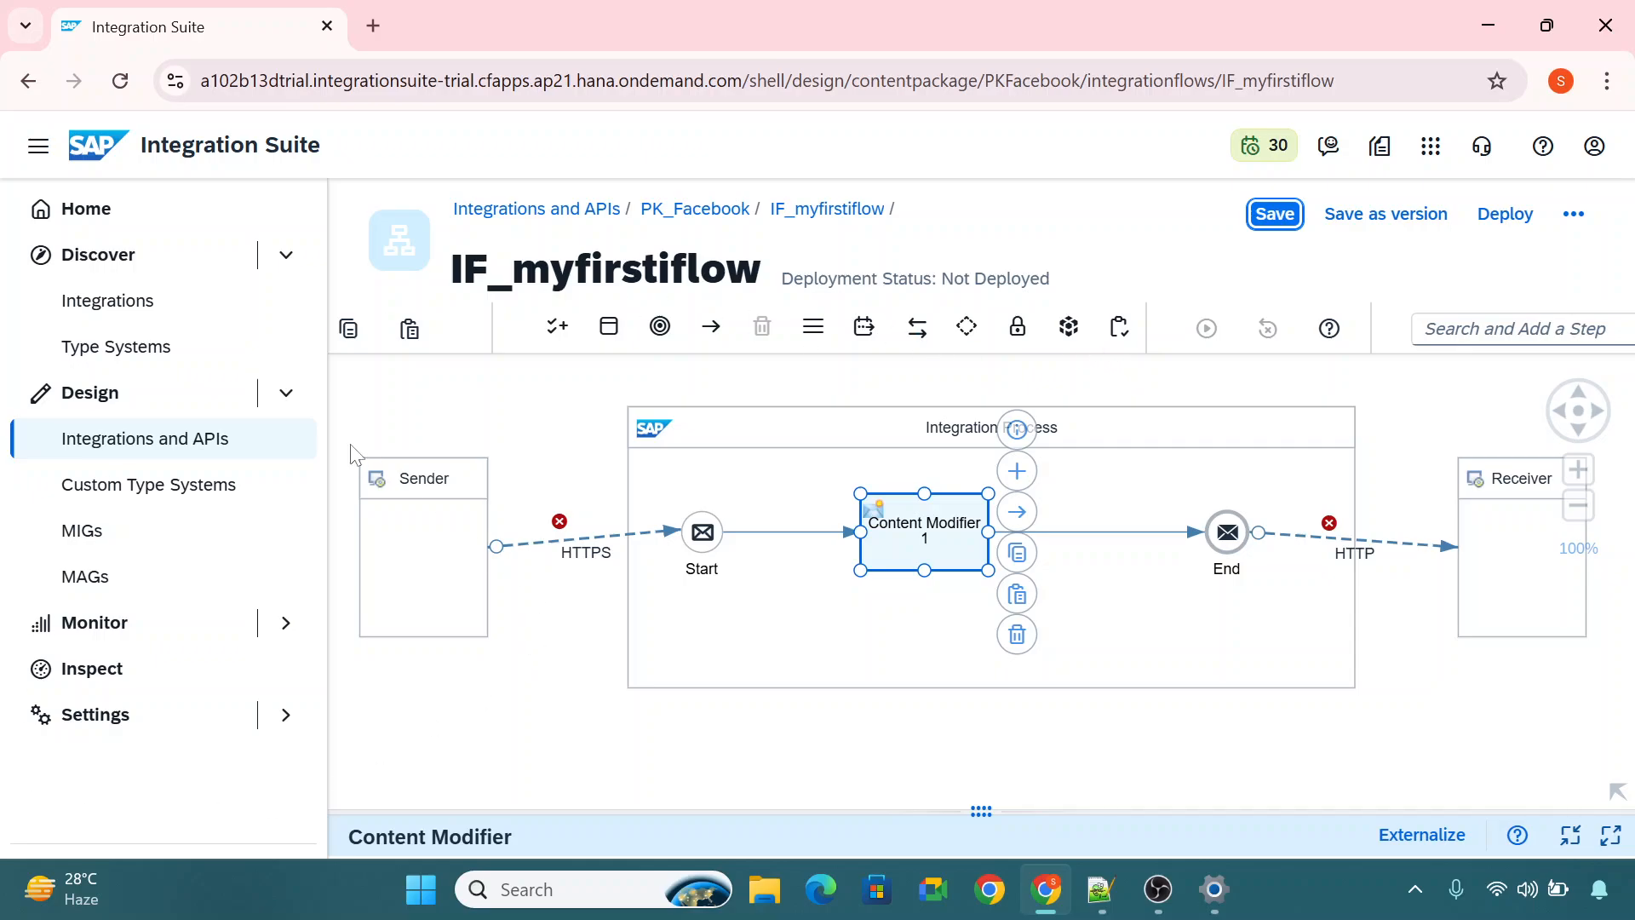
Open the monitoring overview for Integrations and APIs.
click(299, 396)
click(300, 396)
click(290, 439)
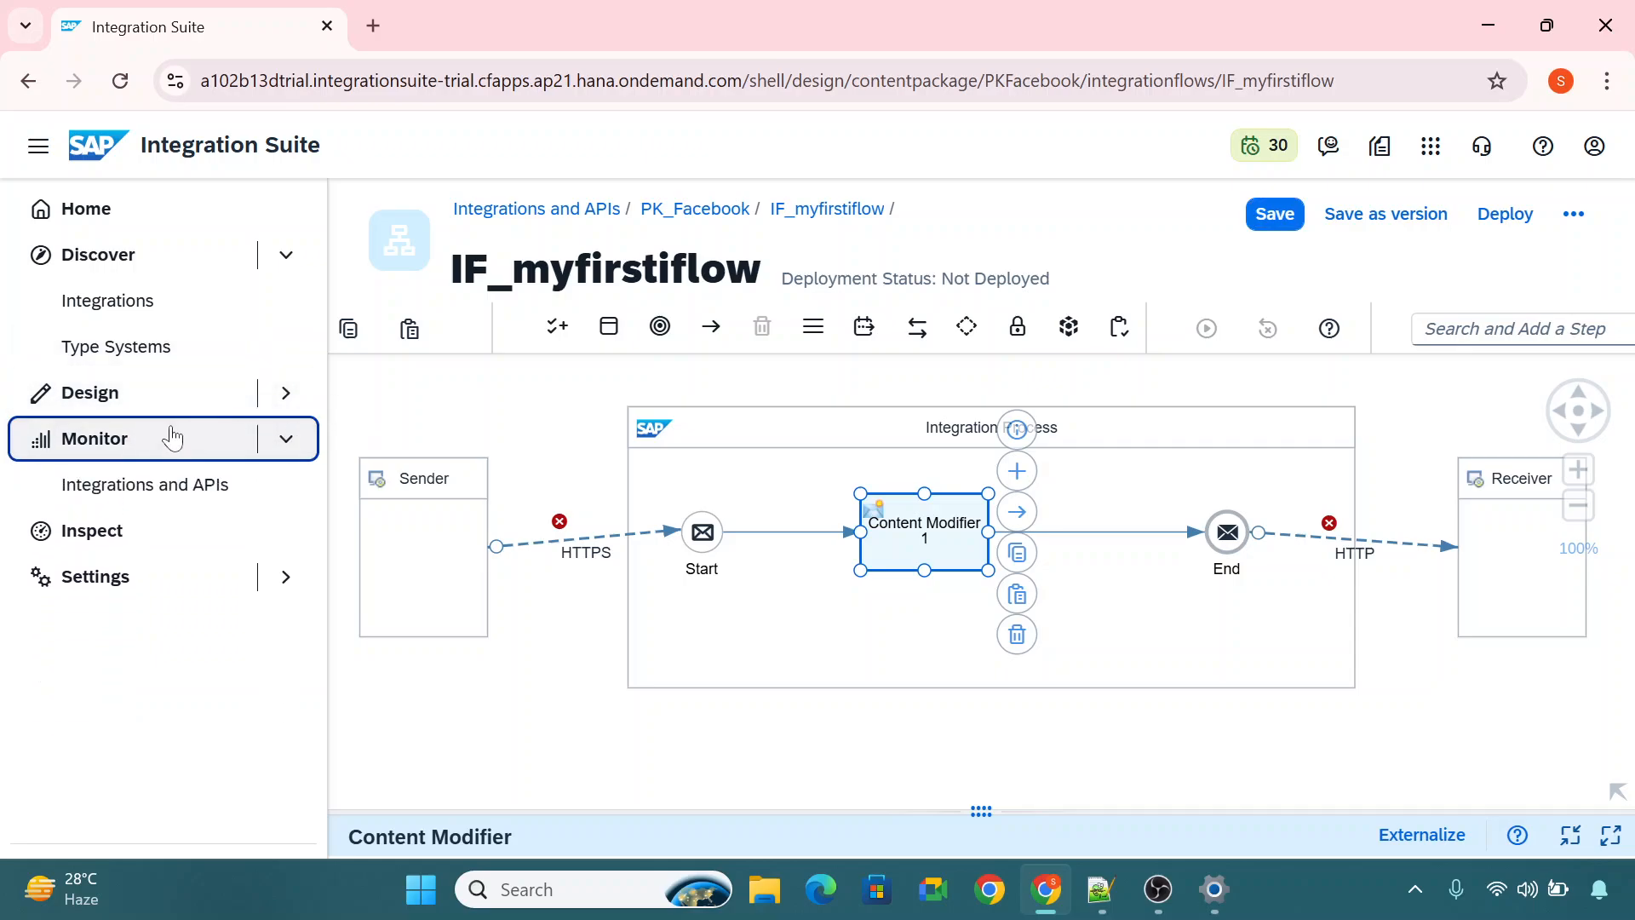
click(165, 490)
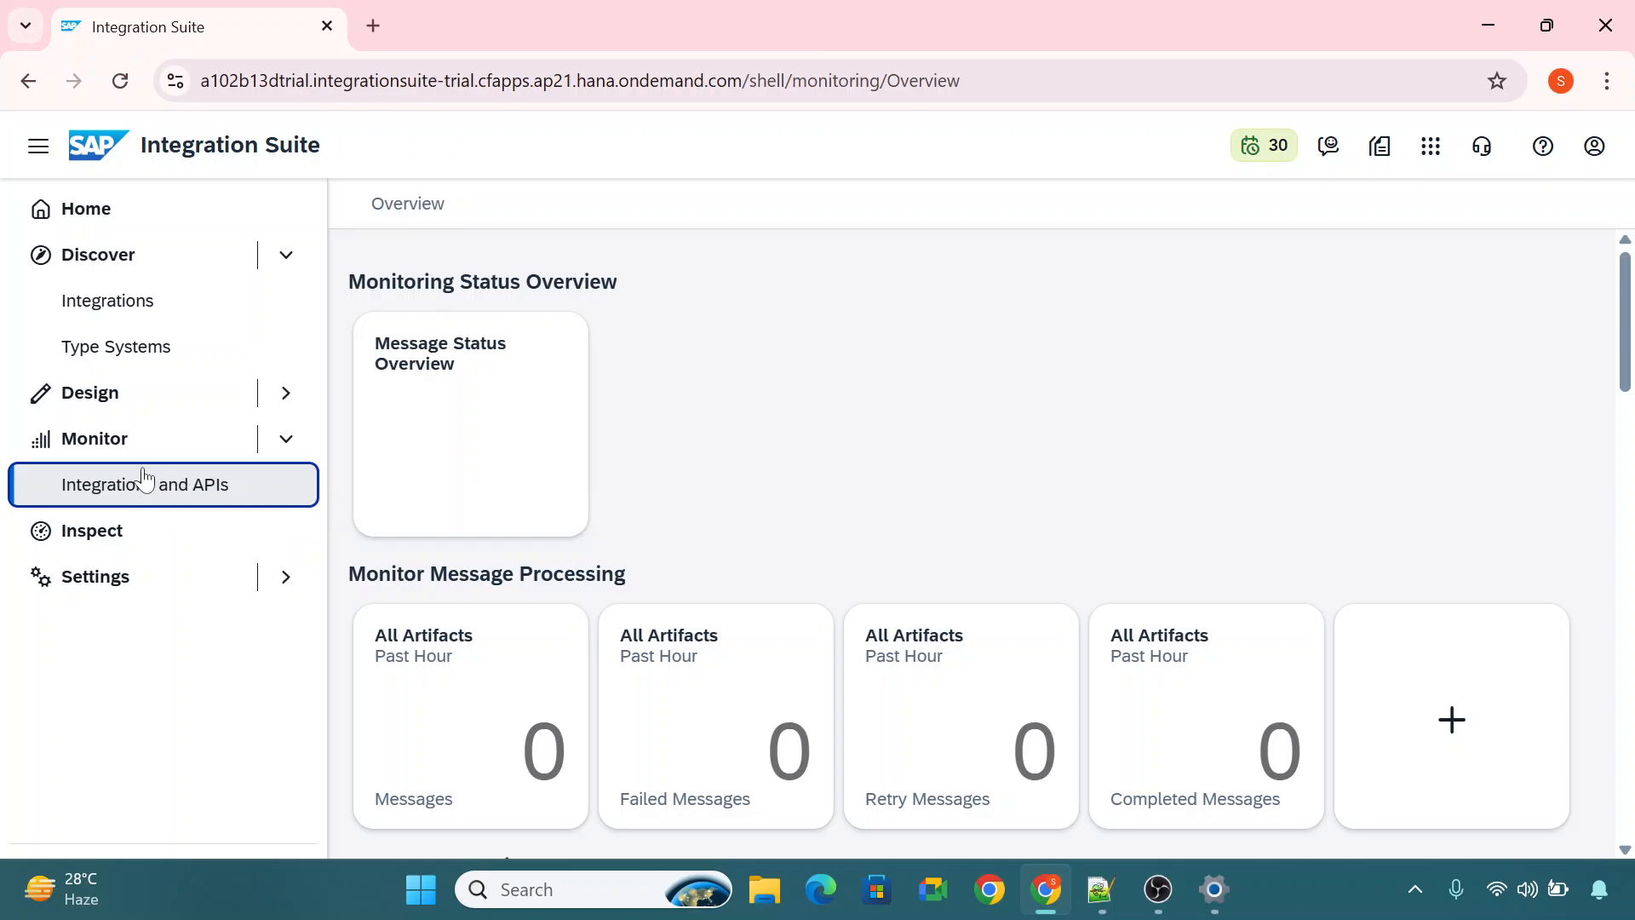
Examine the Monitor Message Processing and Manage Integration Content sections of the monitoring overview.
drag(1623, 345, 1612, 392)
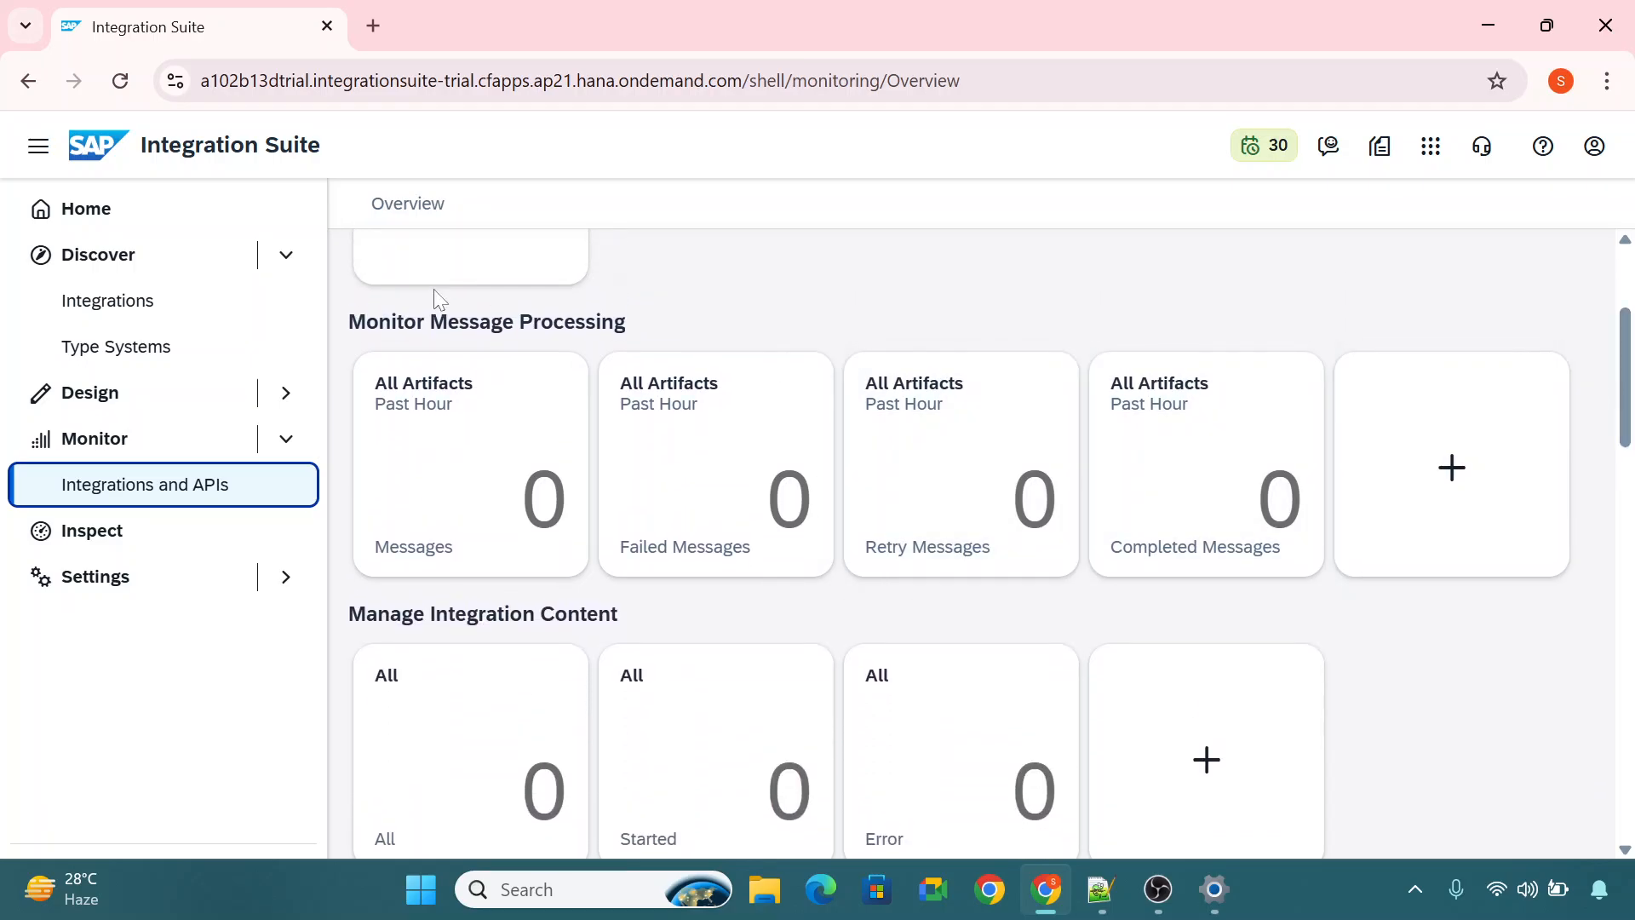
drag(627, 323, 348, 324)
click(652, 324)
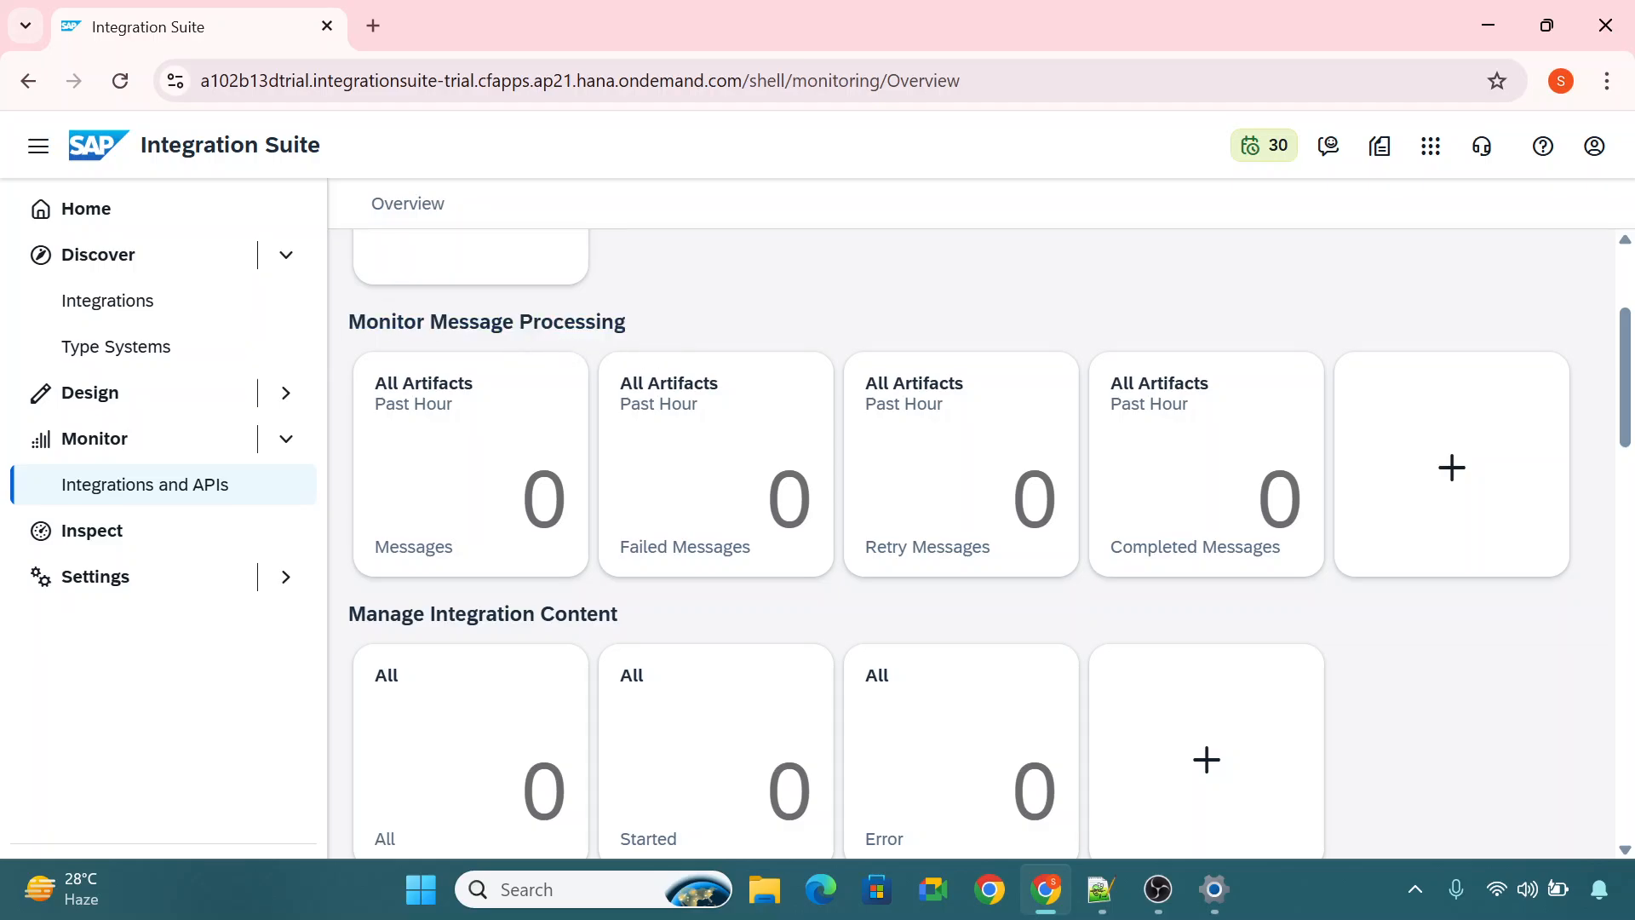
drag(430, 322, 626, 321)
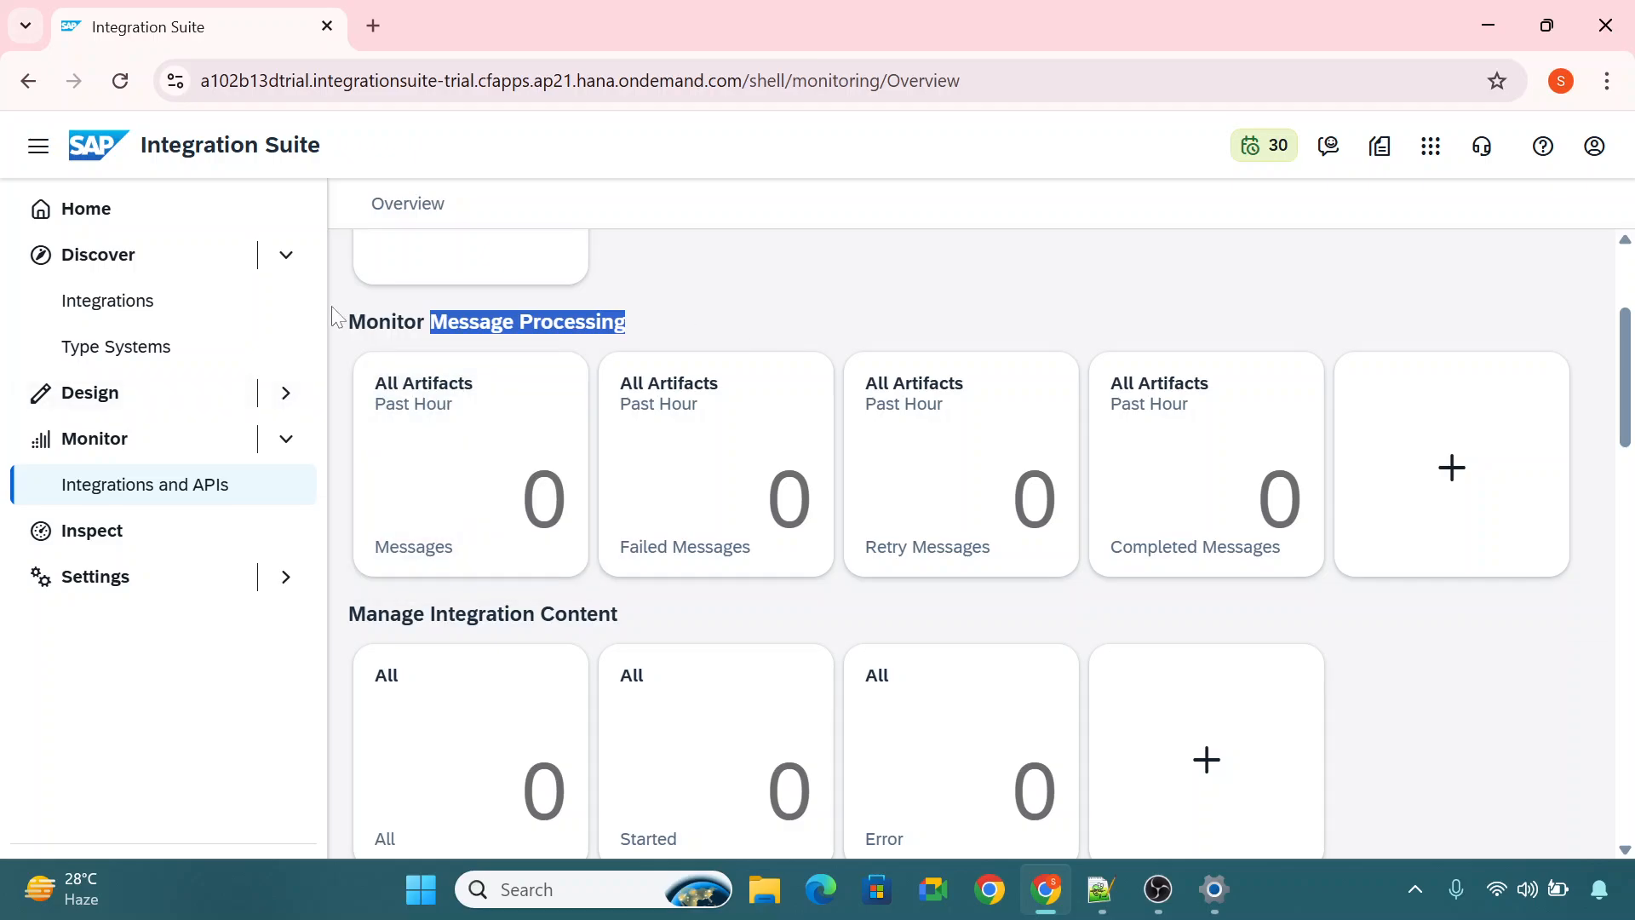
click(383, 321)
drag(347, 322, 690, 328)
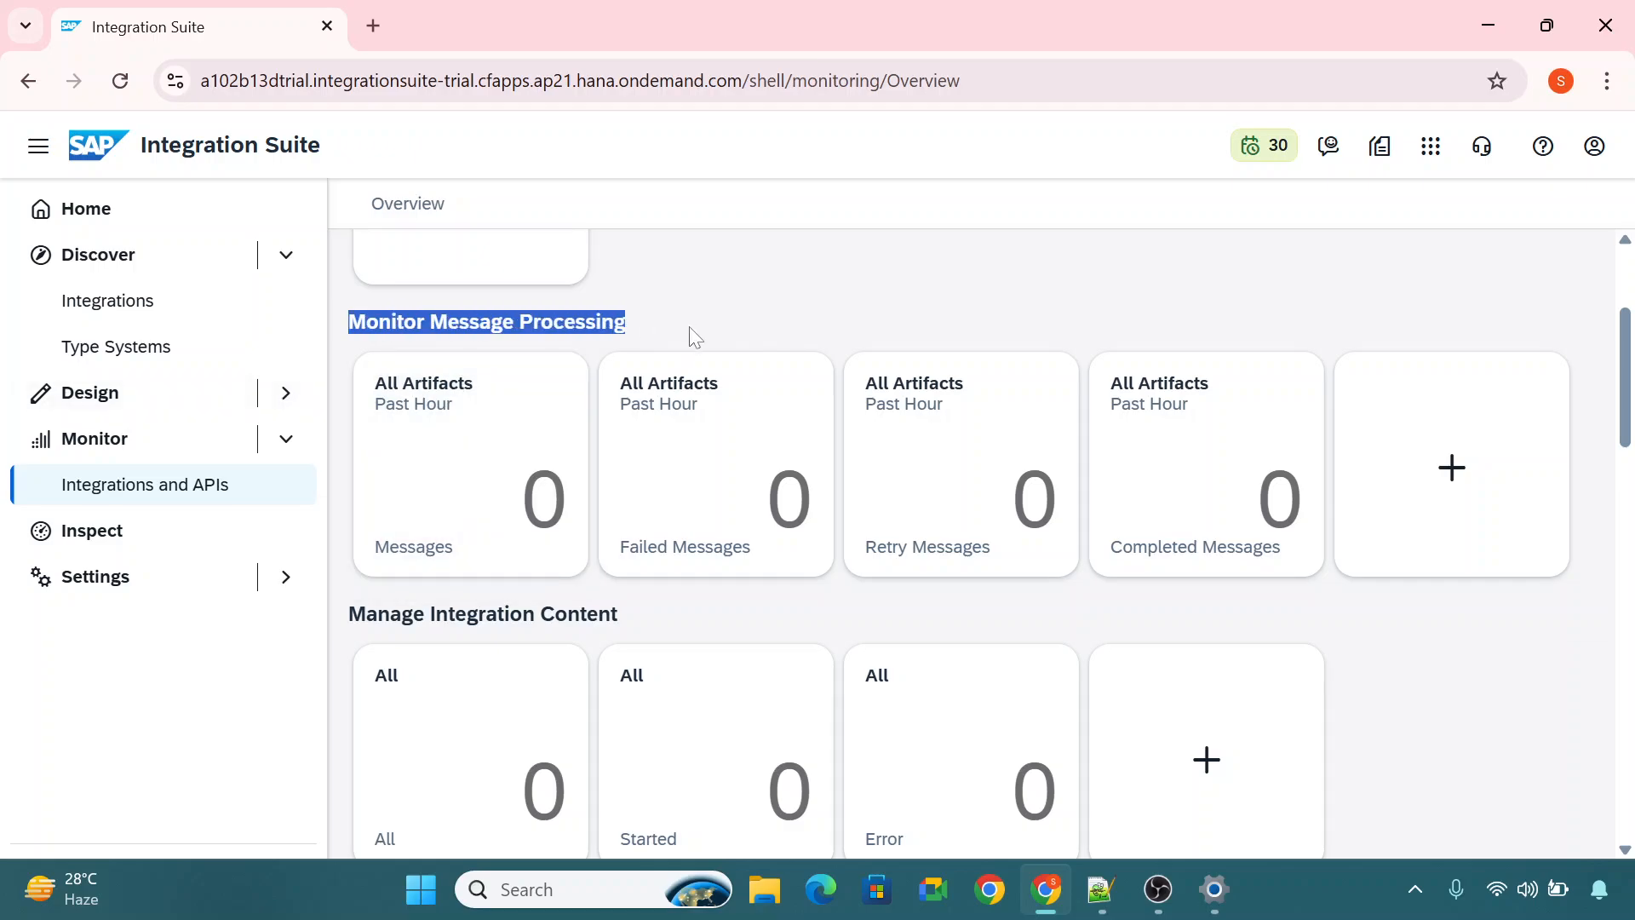
drag(620, 613, 349, 613)
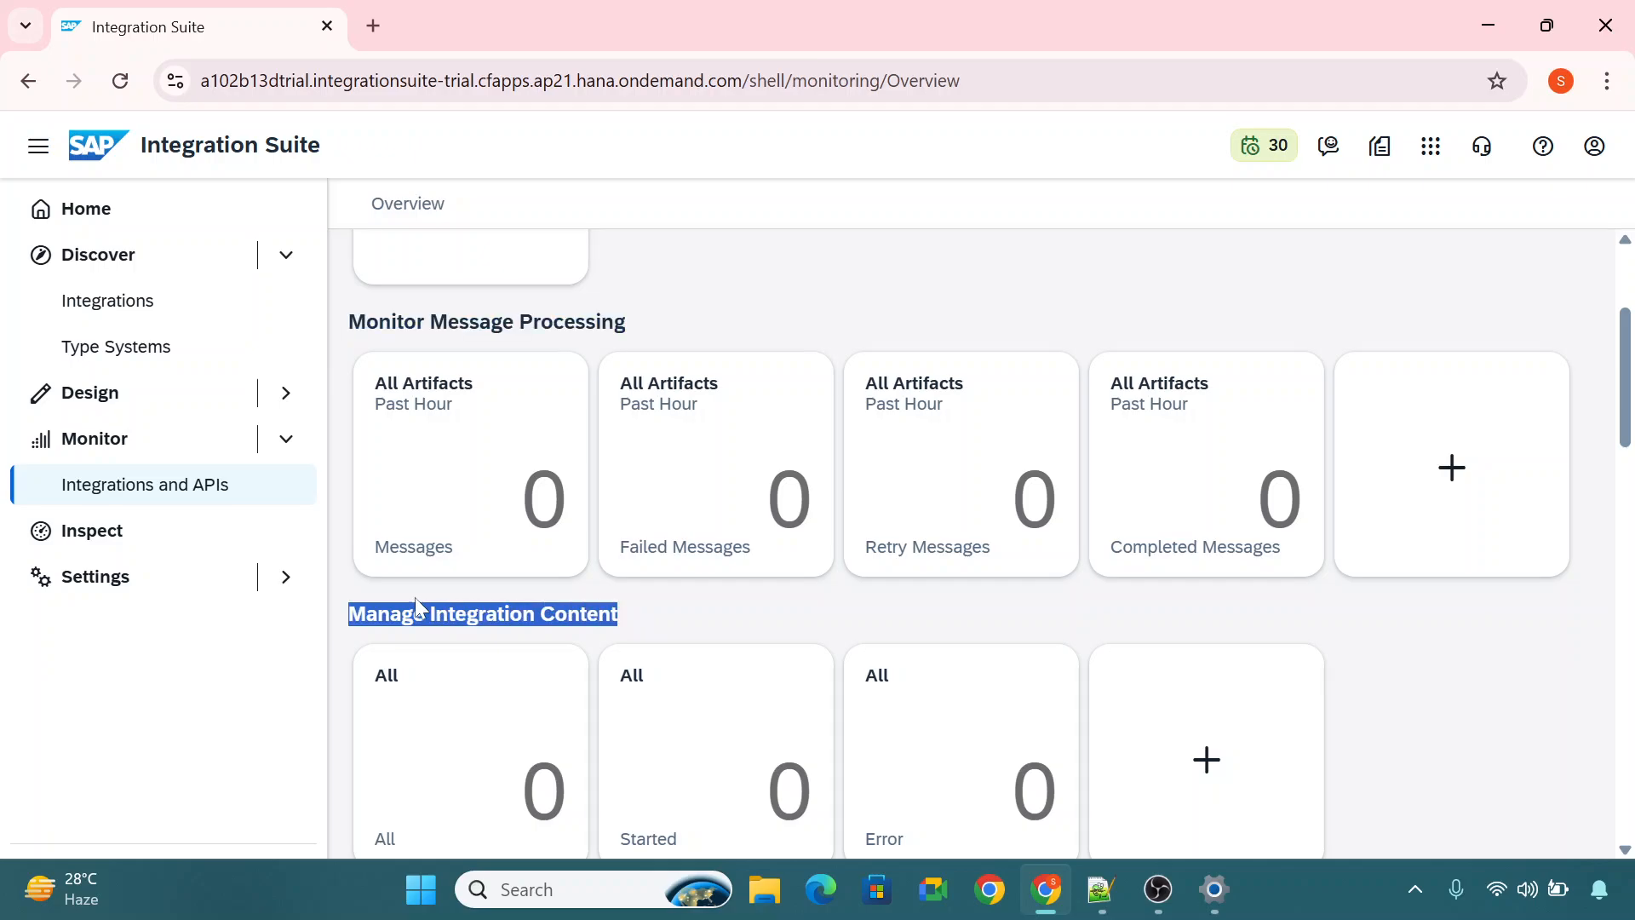
Review the remaining monitoring sections, from Manage Security and Manage Stores through Manage Locks and Usage Details.
scroll(1631, 392, down, 2)
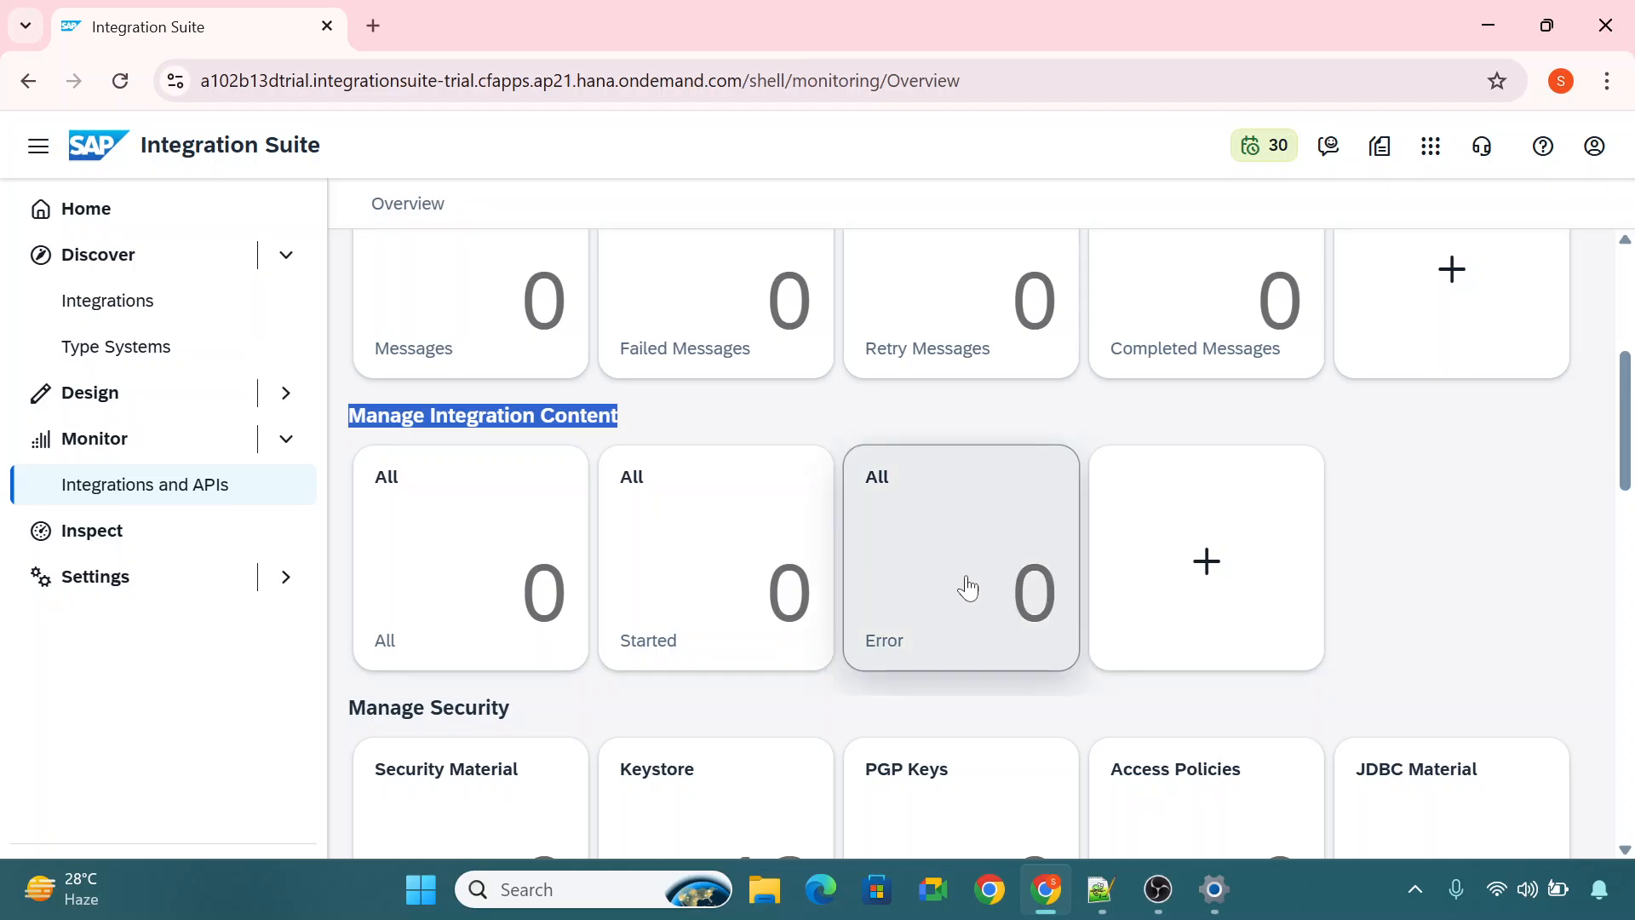
click(664, 411)
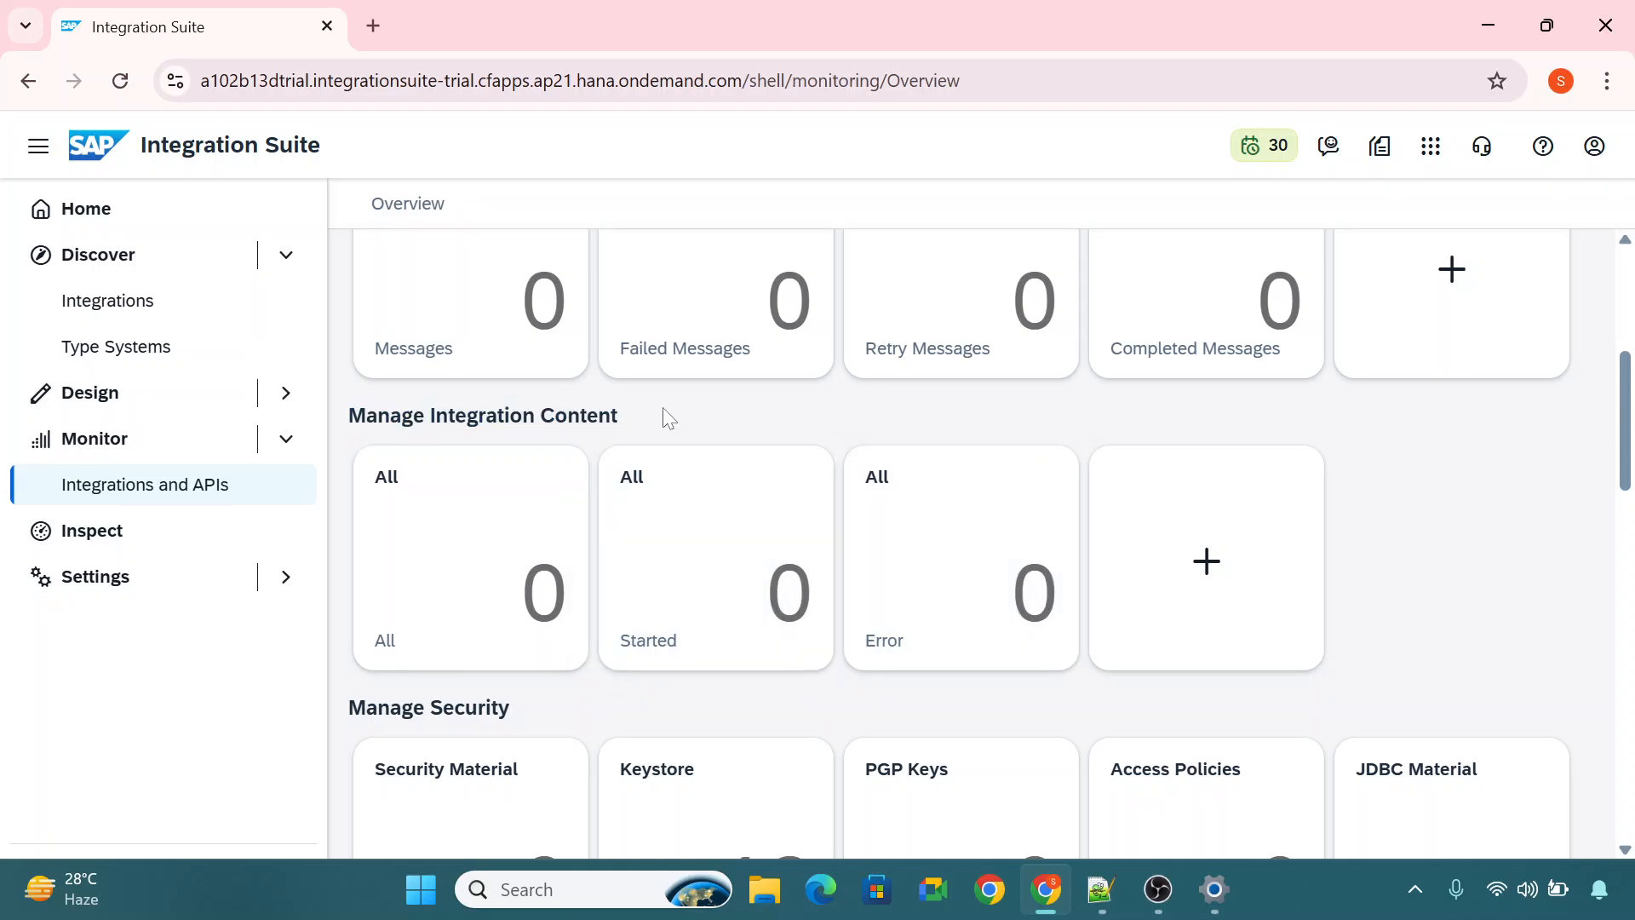
scroll(1627, 456, down, 4)
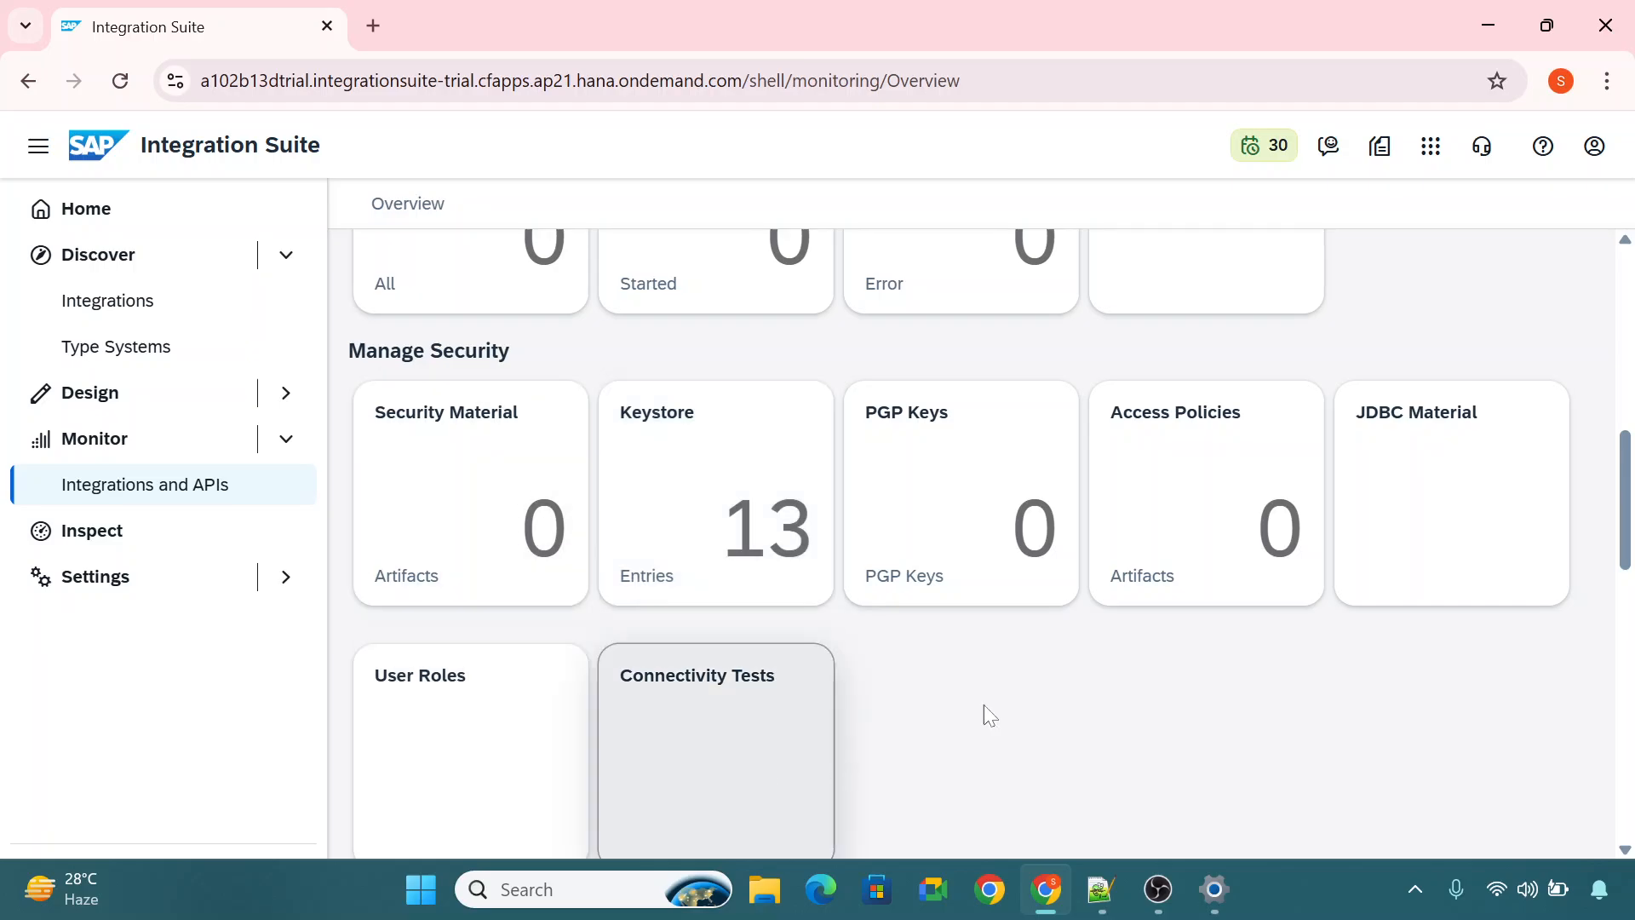
drag(1625, 494, 1630, 505)
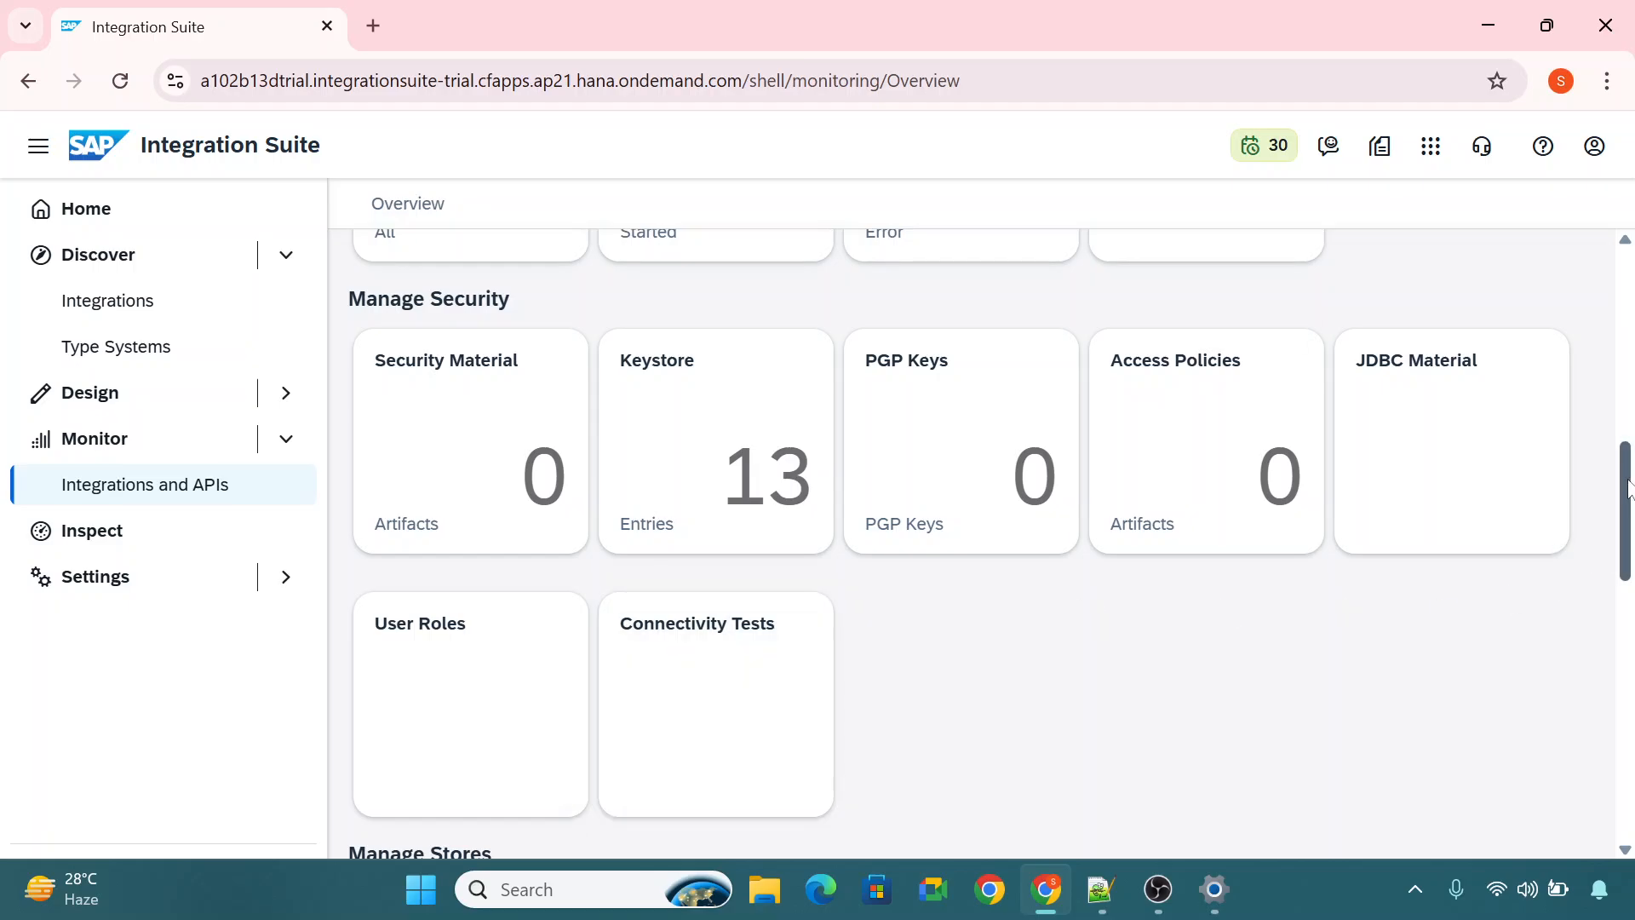
drag(1630, 490, 1632, 590)
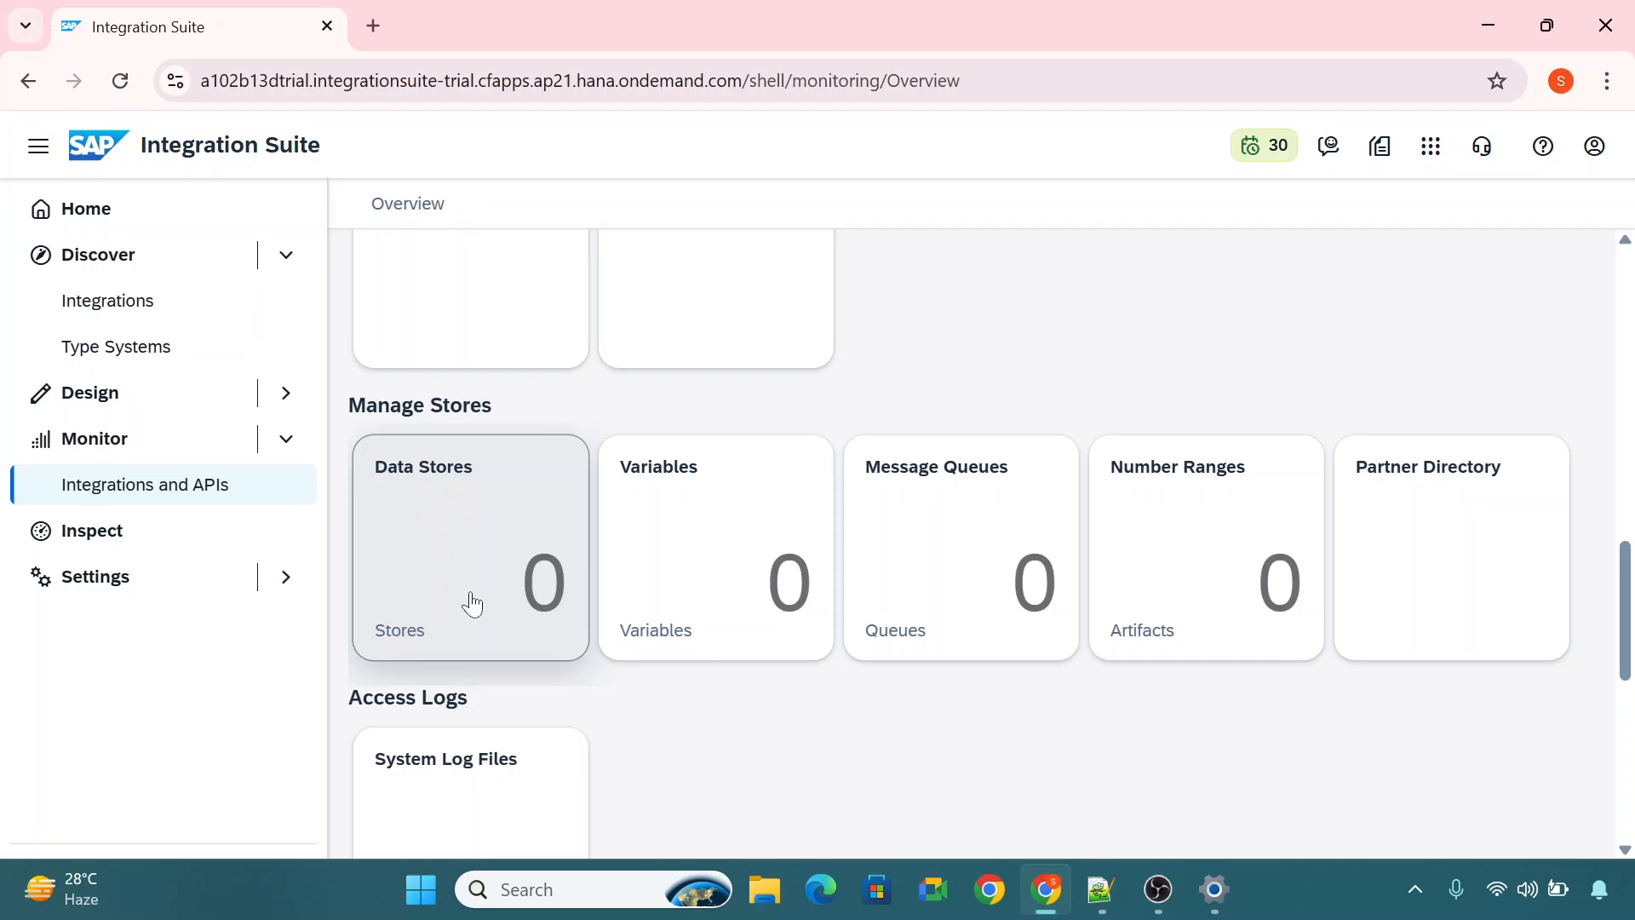
scroll(471, 602, down, 5)
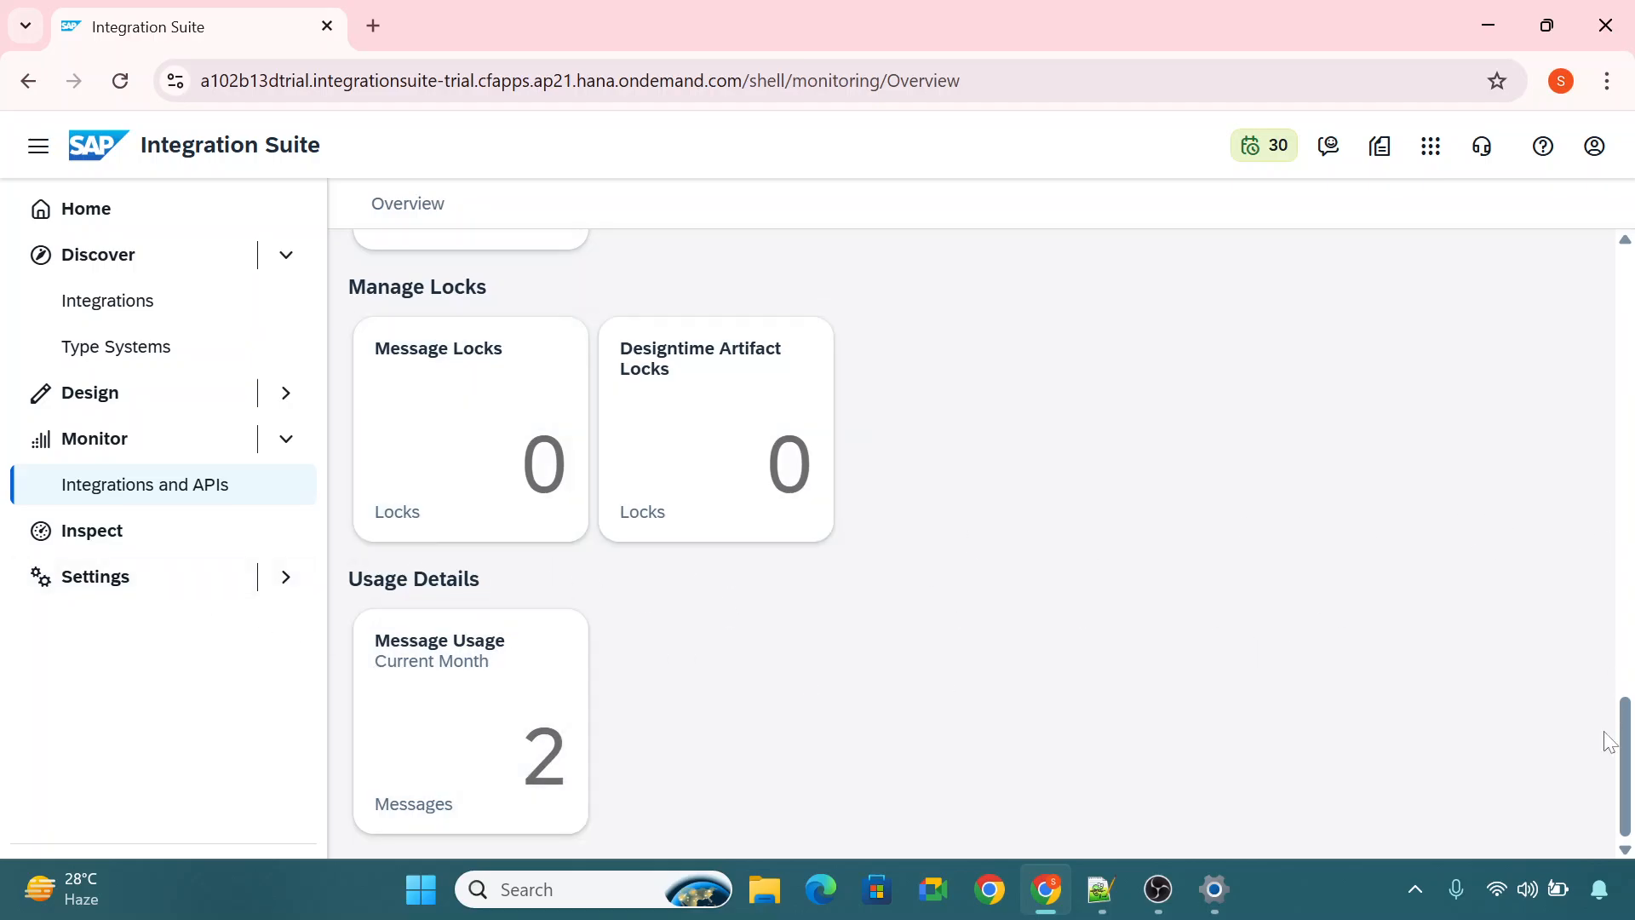
drag(1610, 738, 1626, 307)
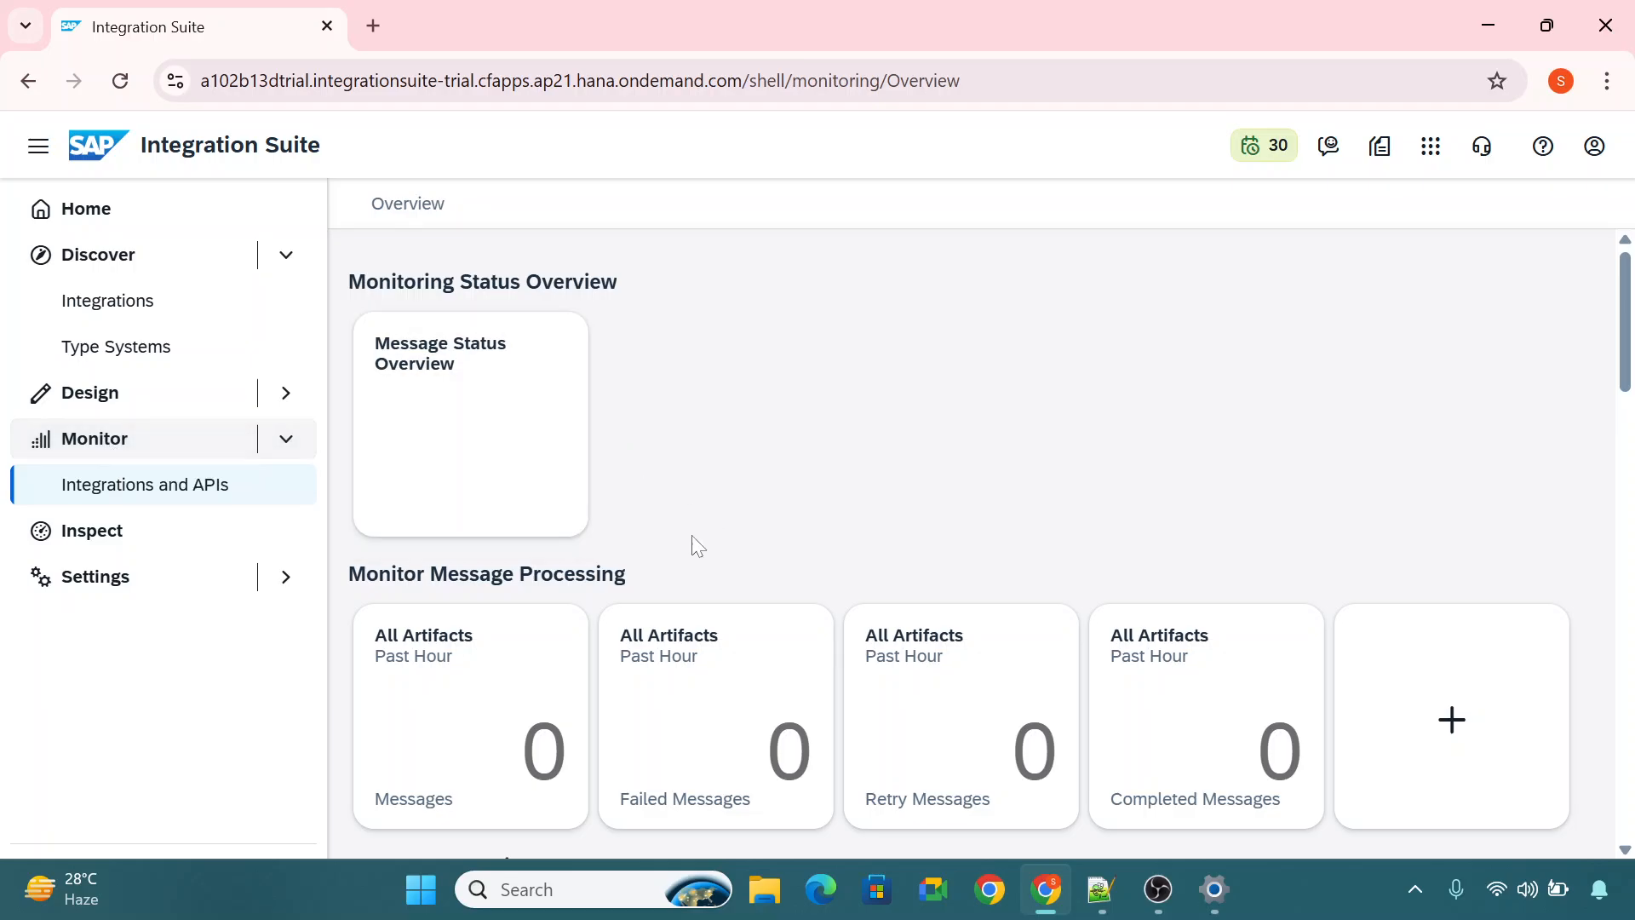
Return to the design area and reopen IF_myfirstiflow from the artifacts of the PK_Facebook package.
click(279, 444)
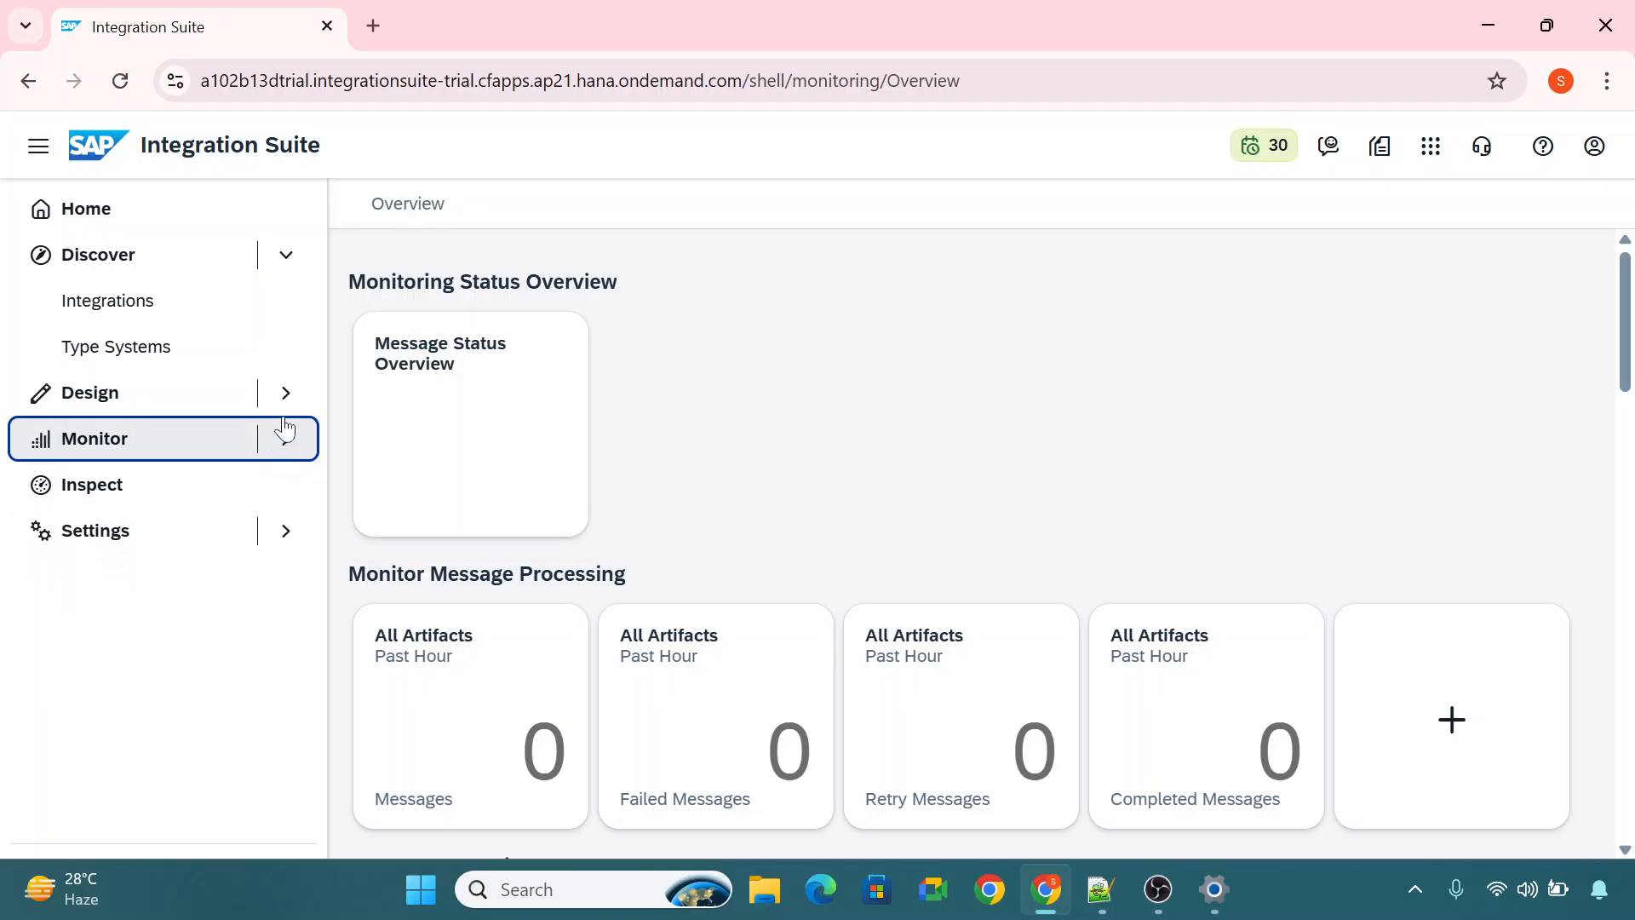
click(290, 258)
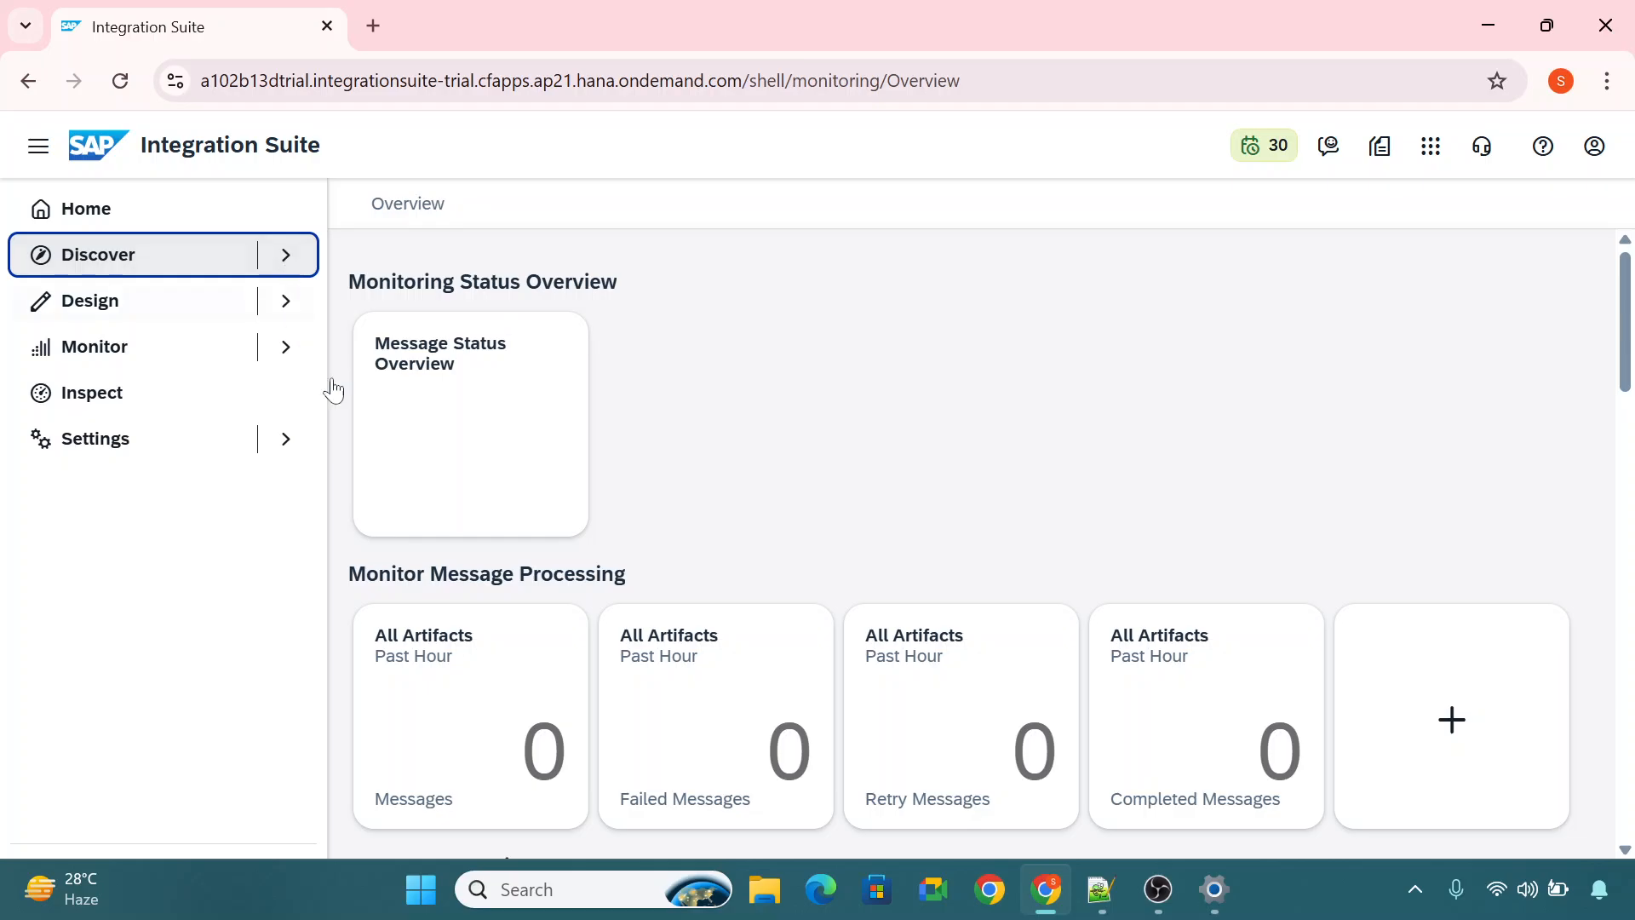
click(286, 301)
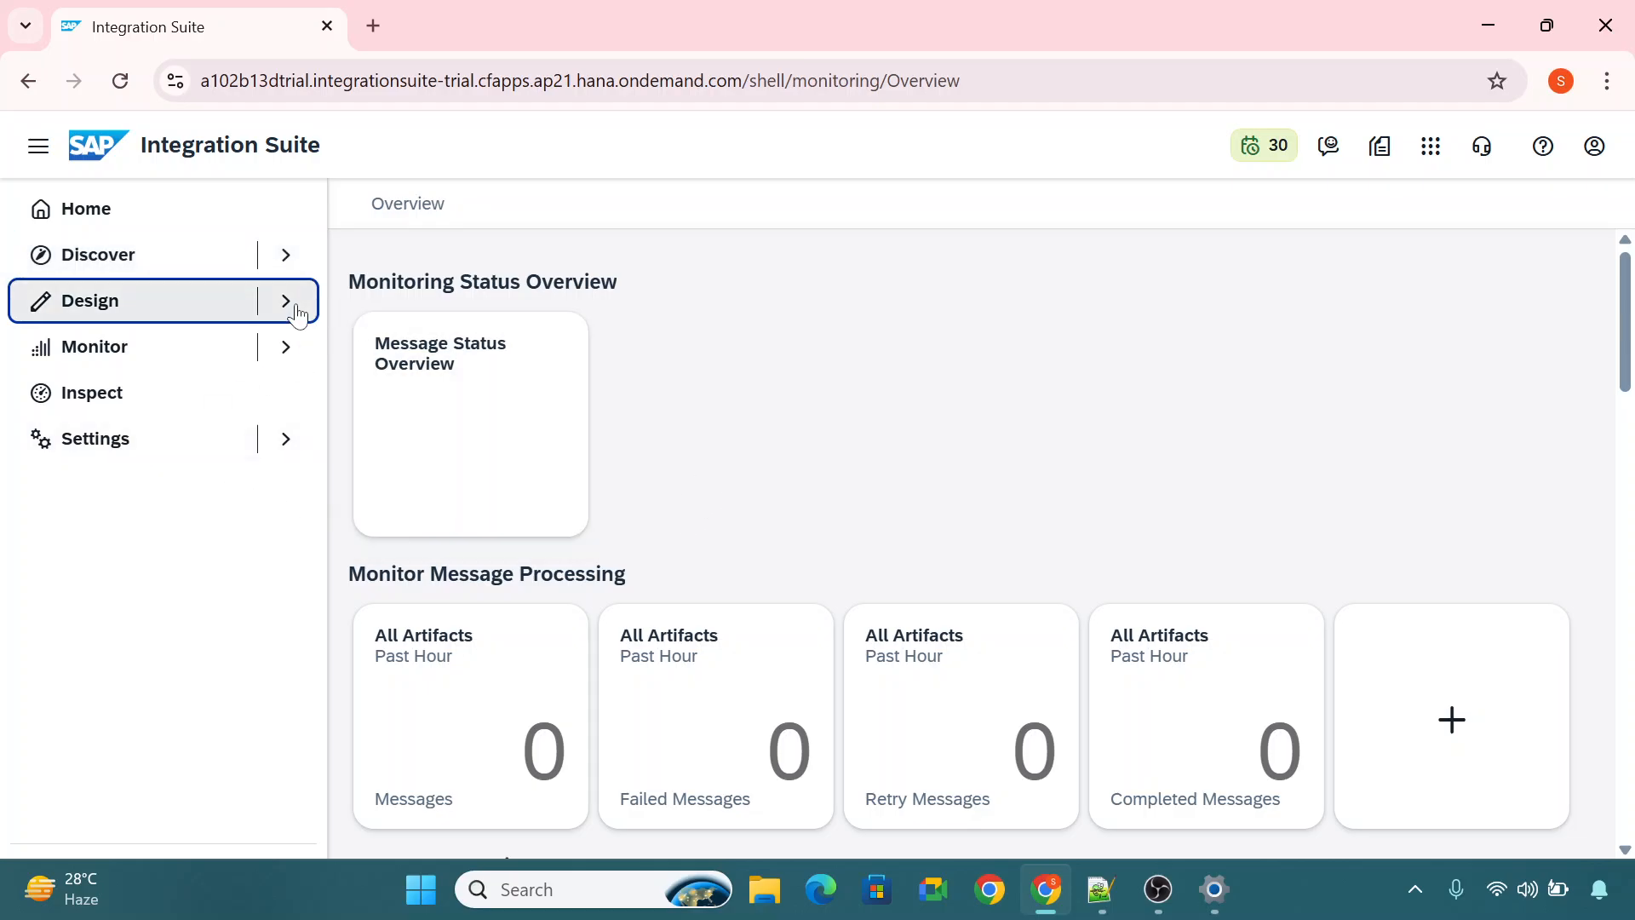
click(167, 345)
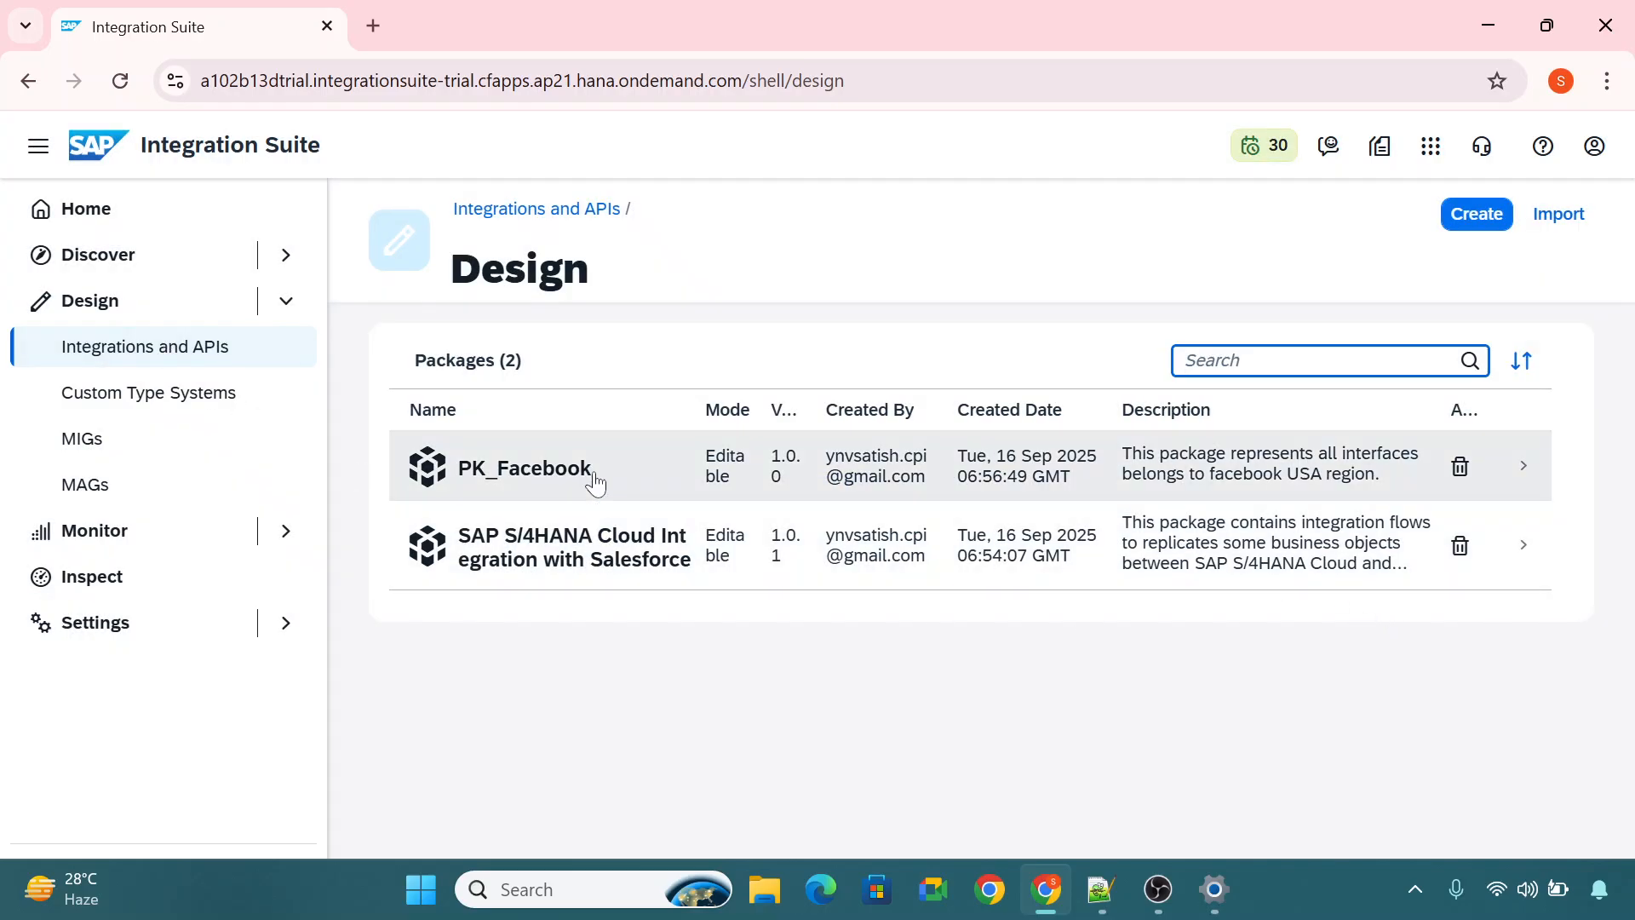
click(589, 464)
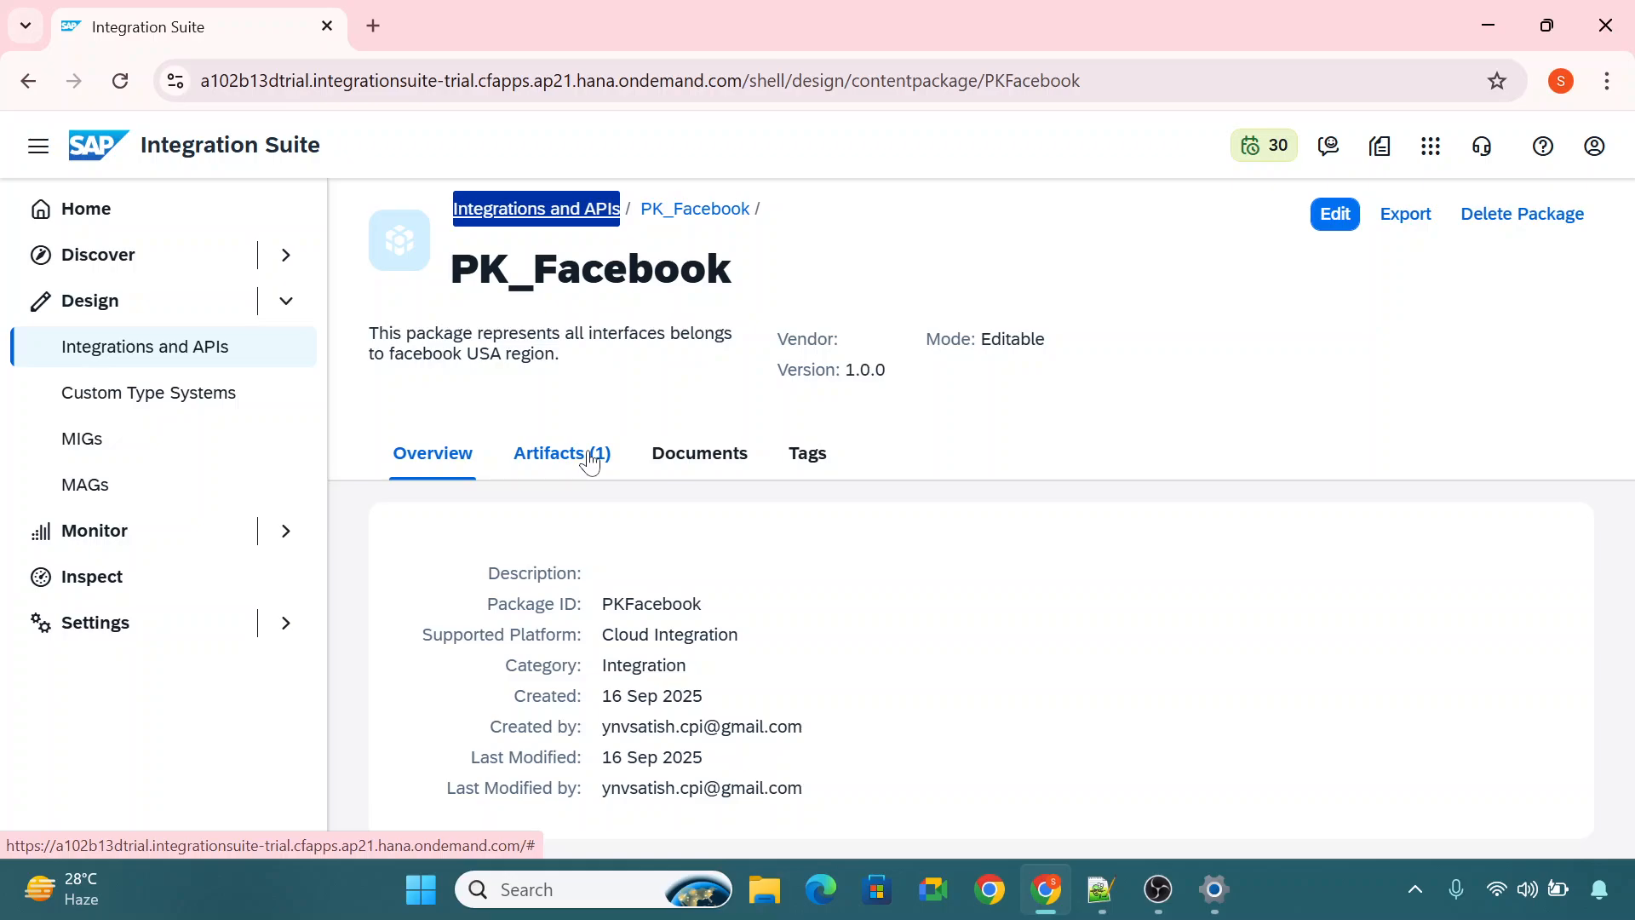
click(590, 460)
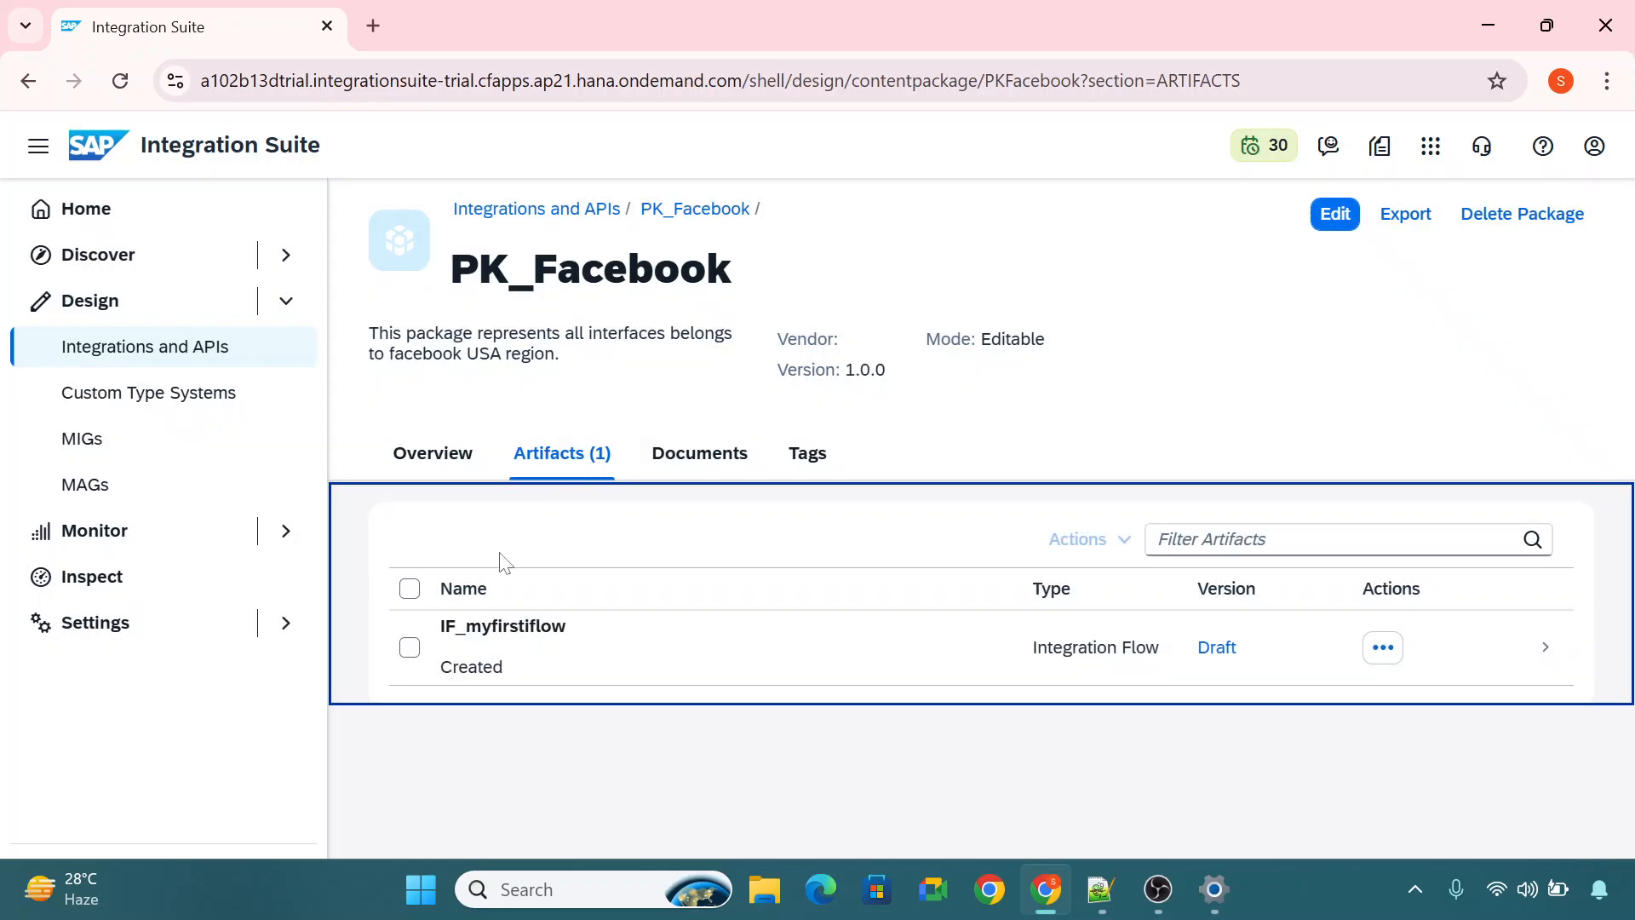
click(584, 651)
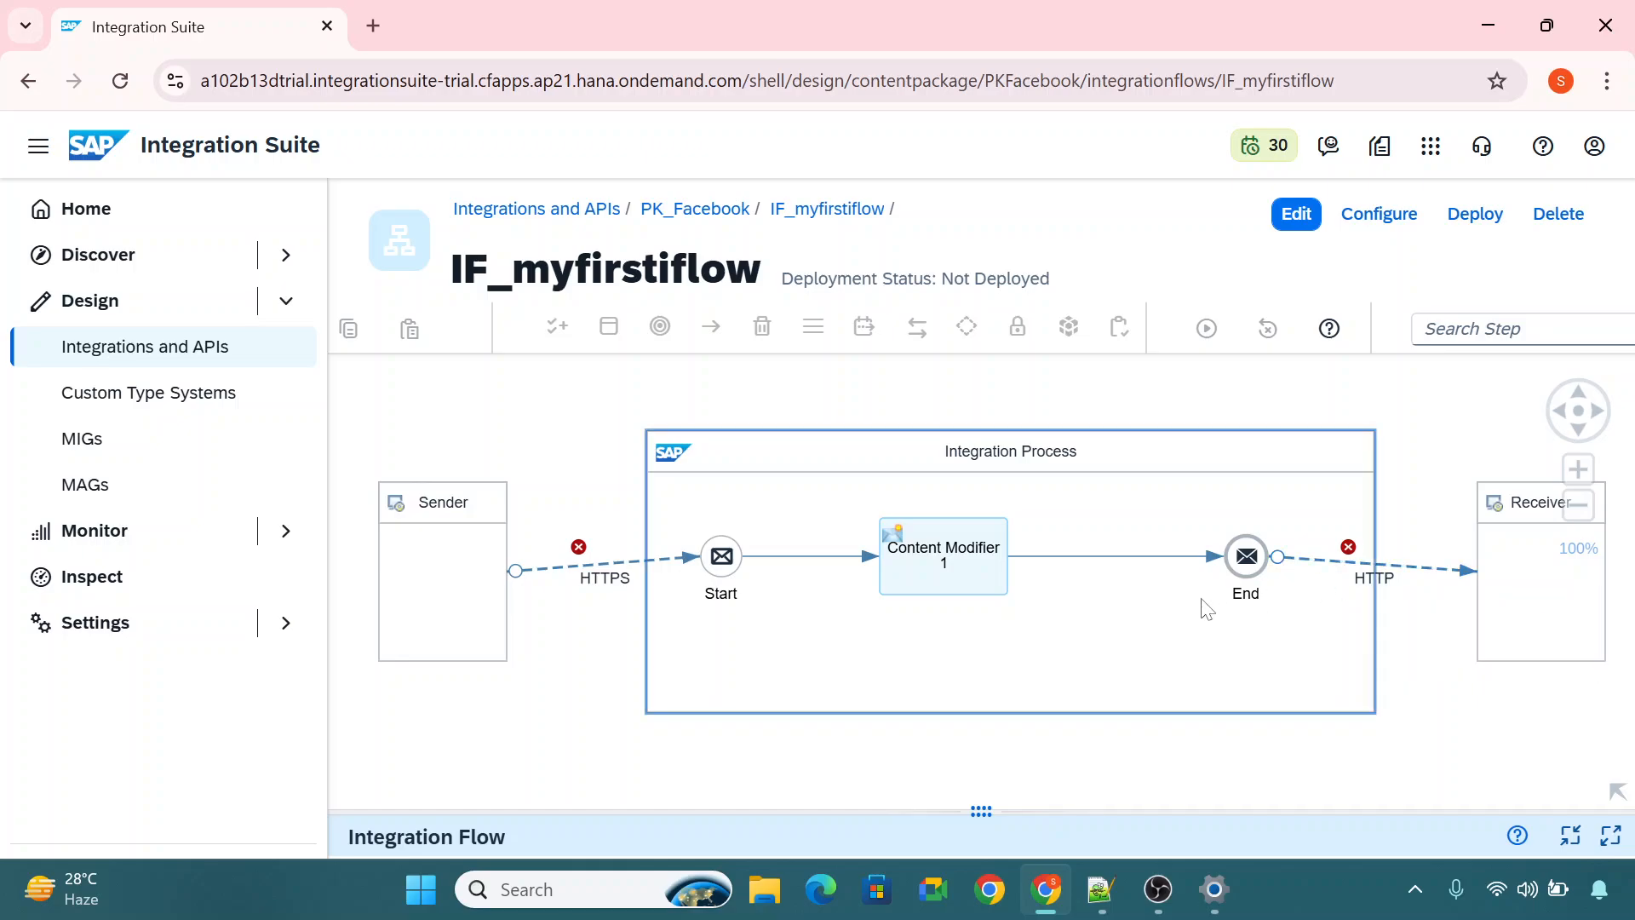
click(282, 298)
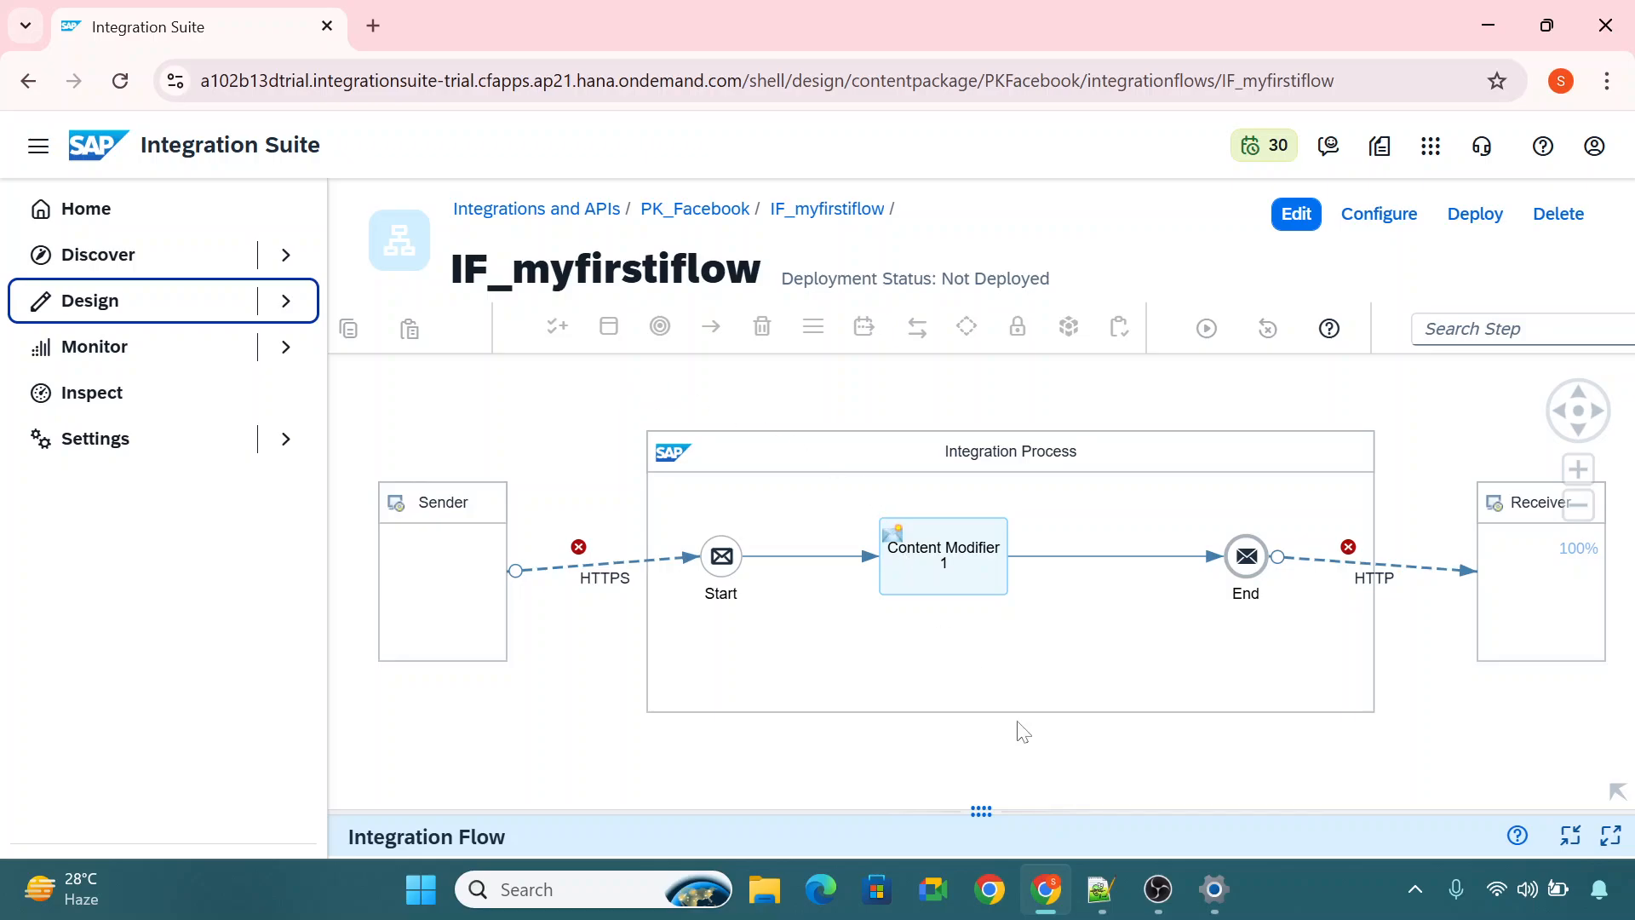
Switch to the Training .txt notes in Notepad++ and highlight the trainer's email address.
click(1100, 889)
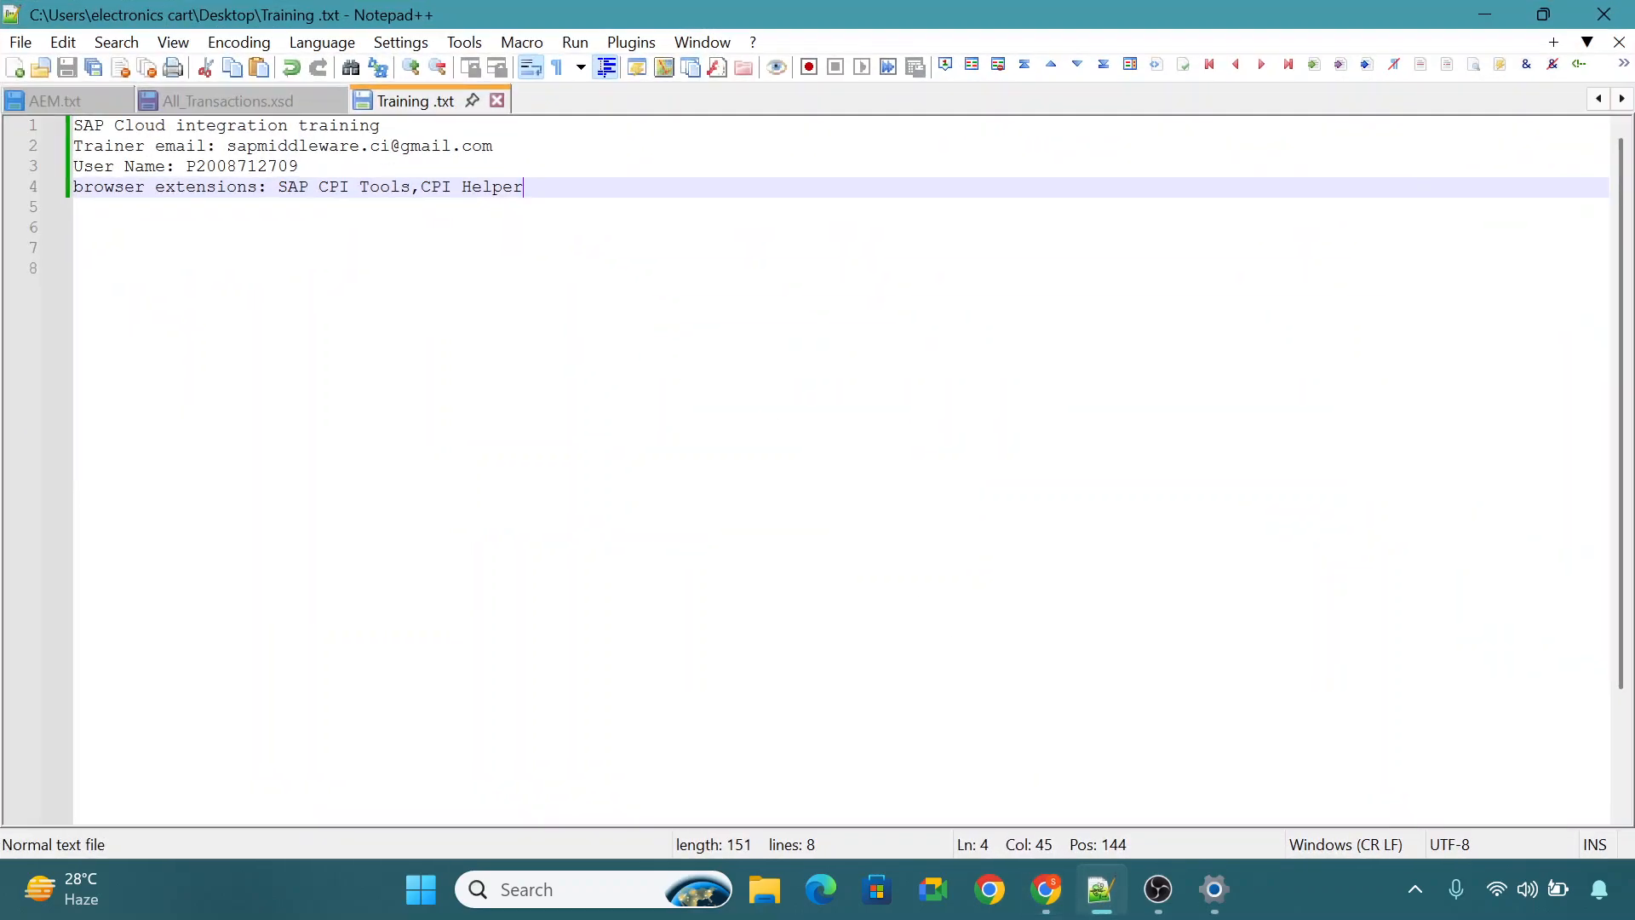
click(227, 147)
drag(228, 146, 493, 147)
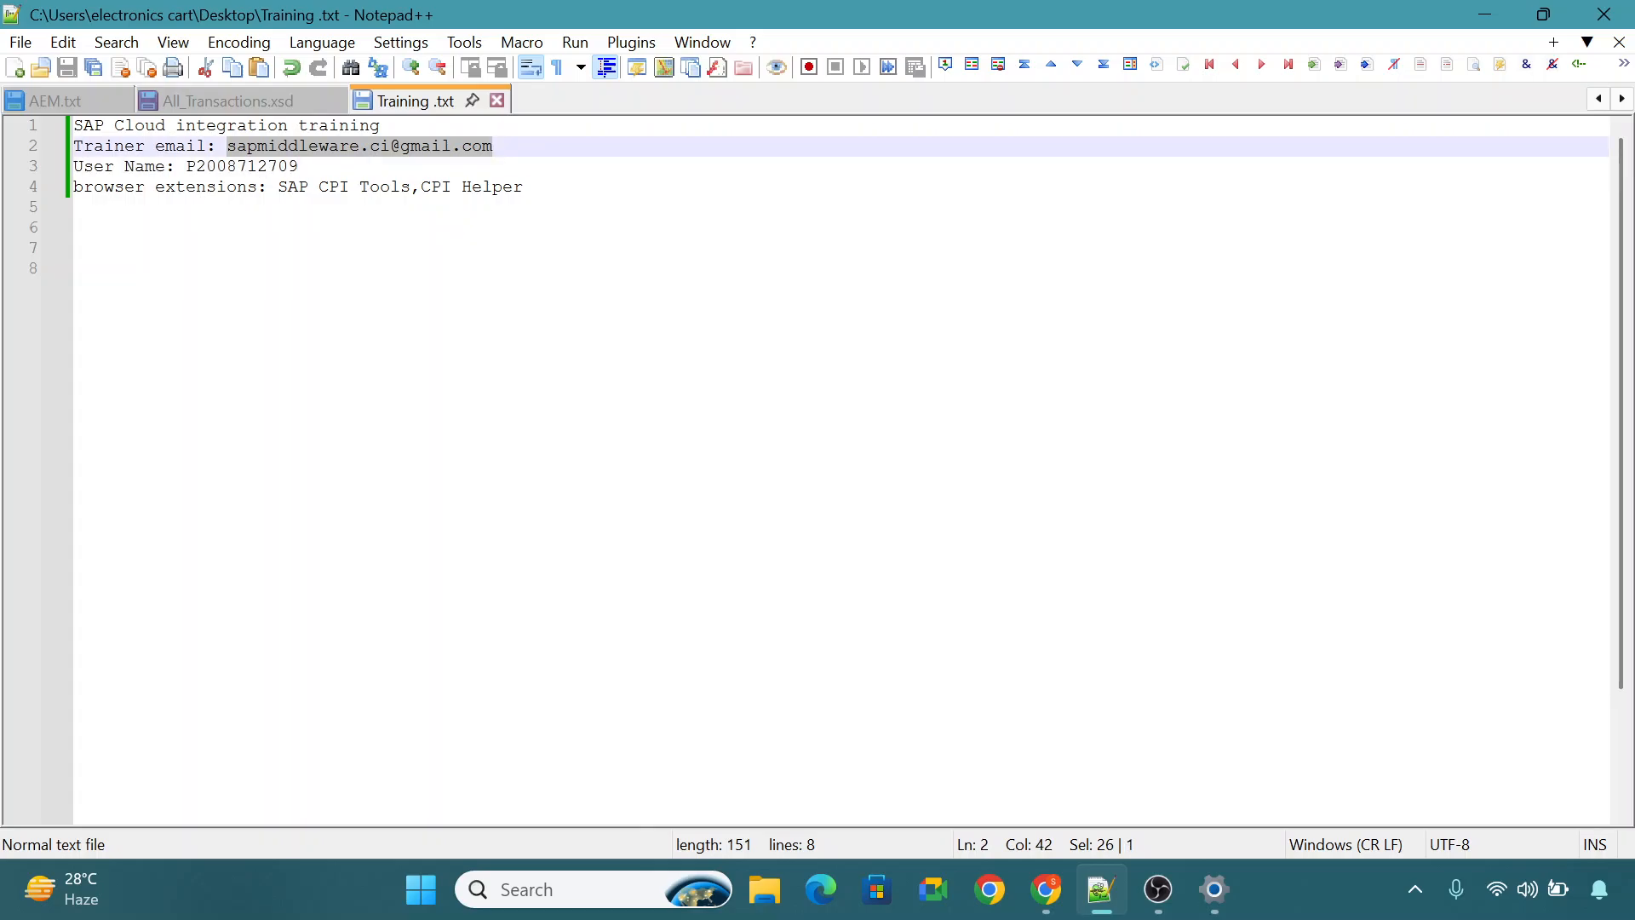